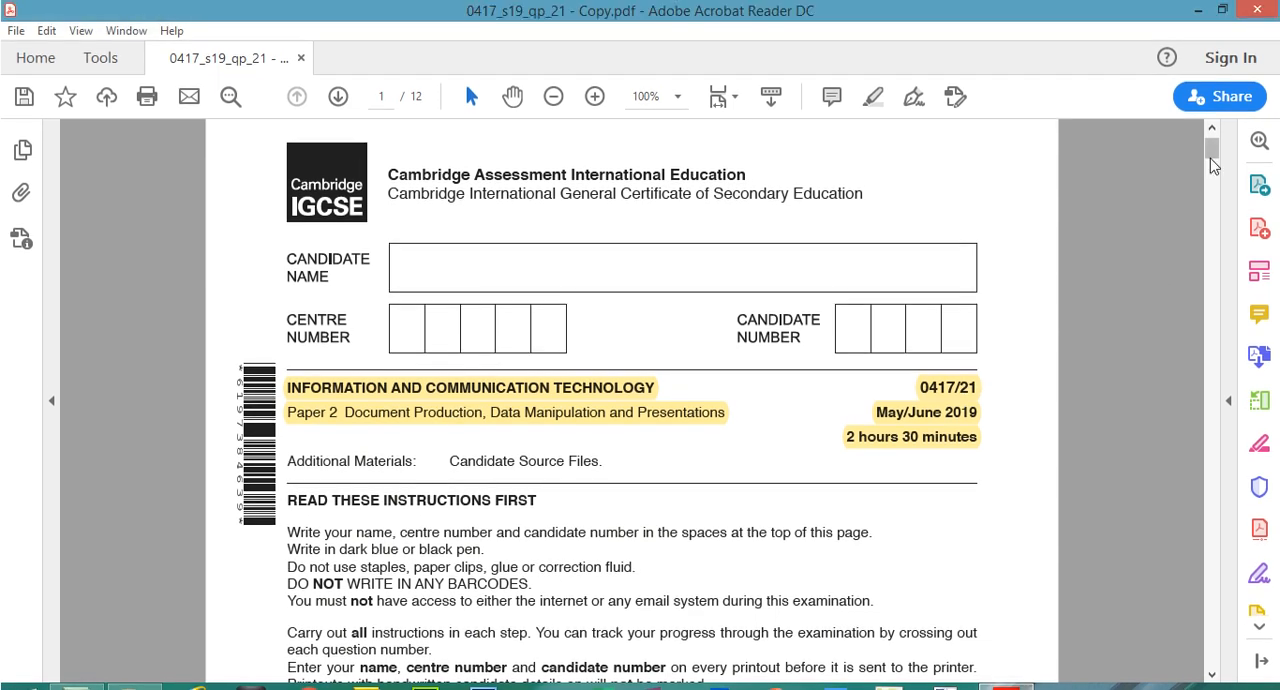
Highlight the "Task 1 – Evidence Document" heading and the instruction to open J219EVIDENCE.rtf on page 2
left_click_drag(1211, 158, 1212, 201)
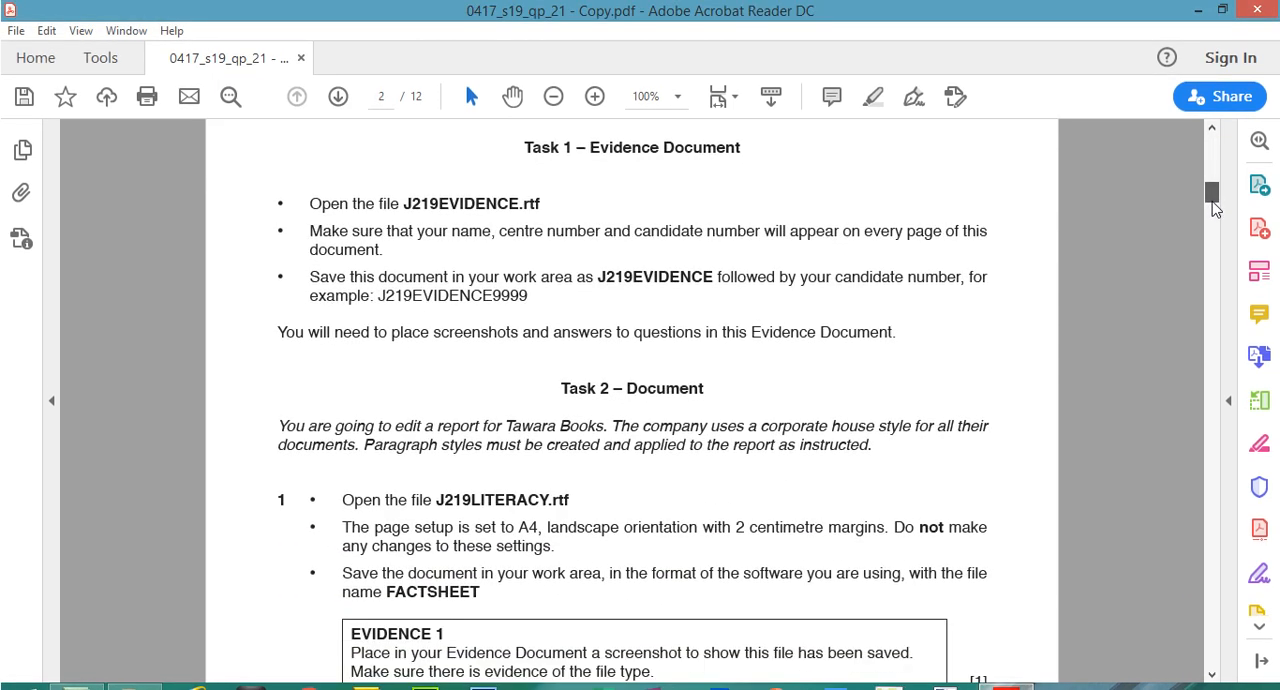
left_click_drag(524, 146, 740, 148)
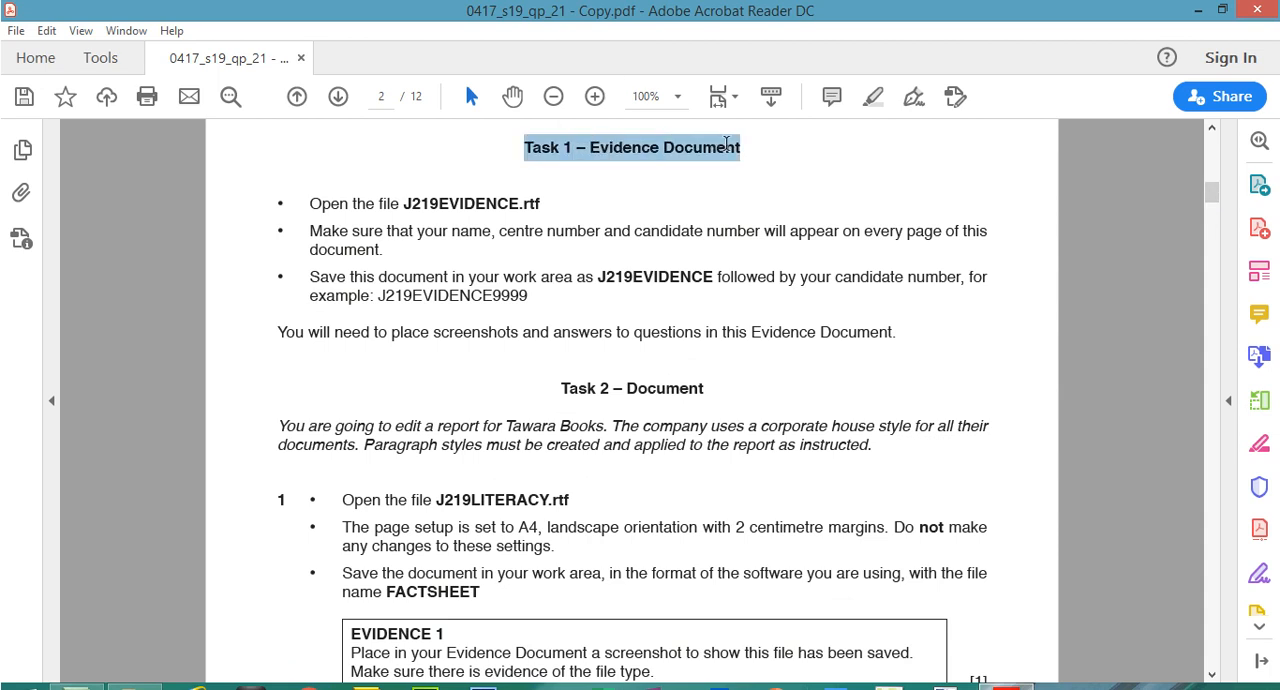
left_click(873, 98)
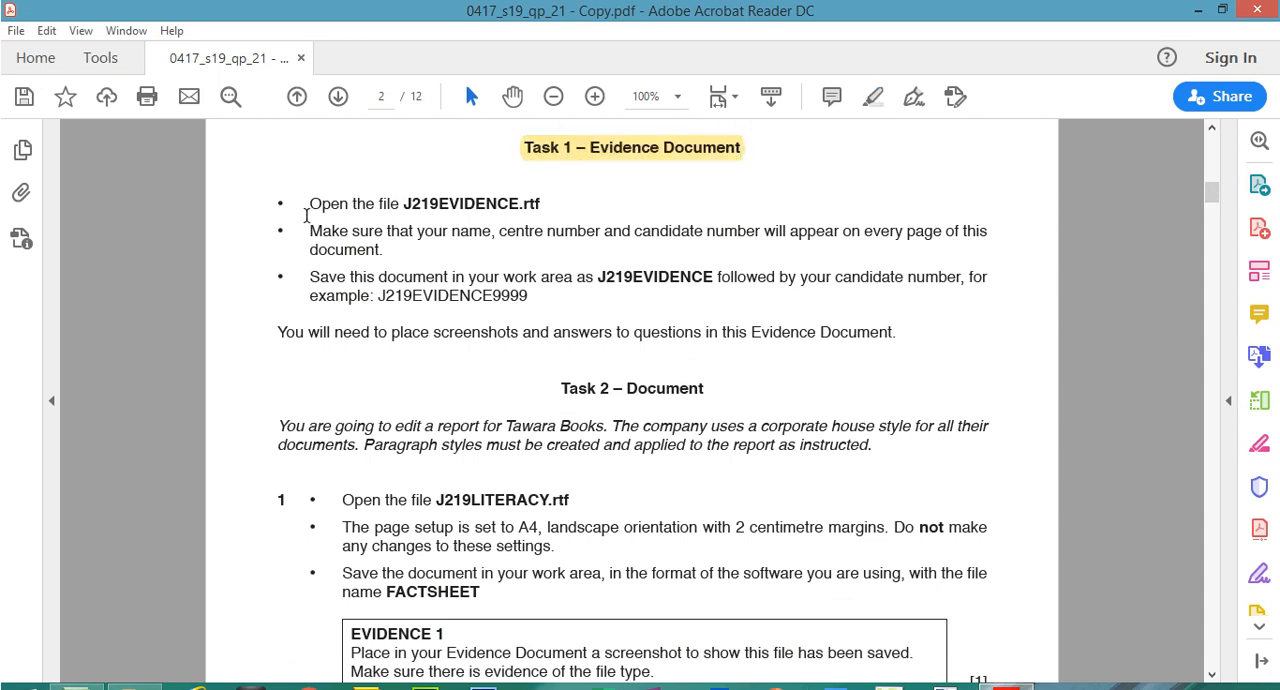
left_click_drag(308, 208, 541, 207)
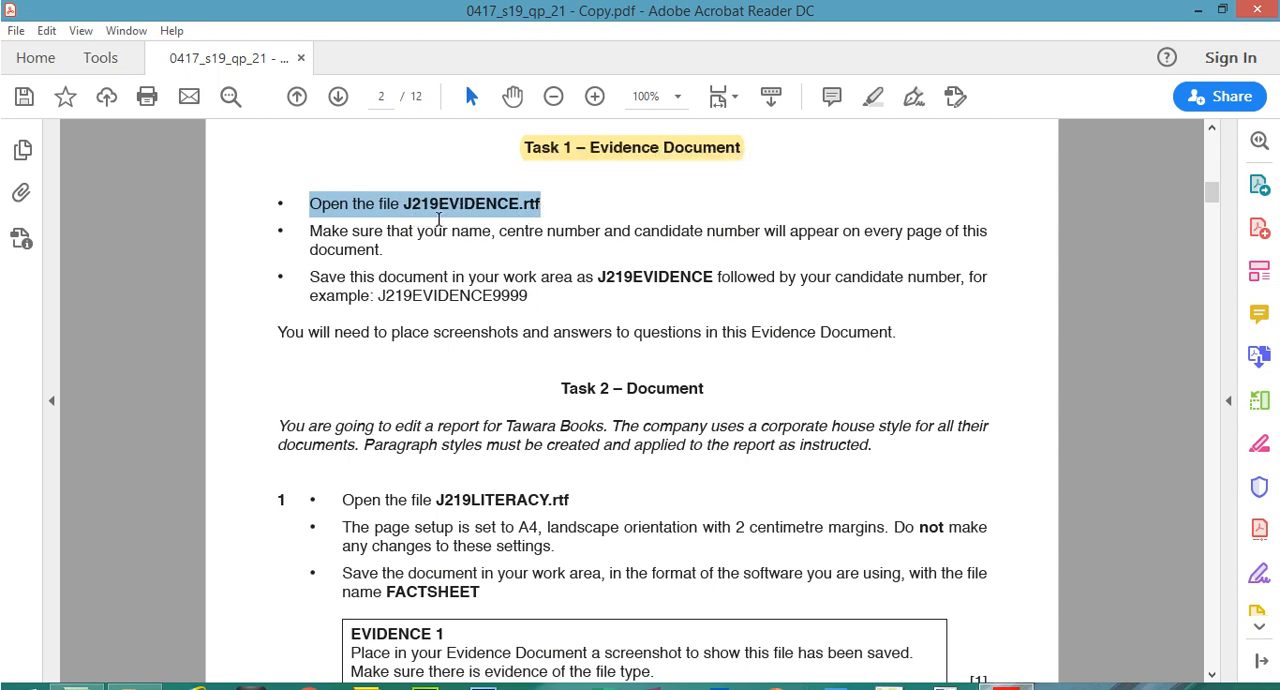
left_click(876, 96)
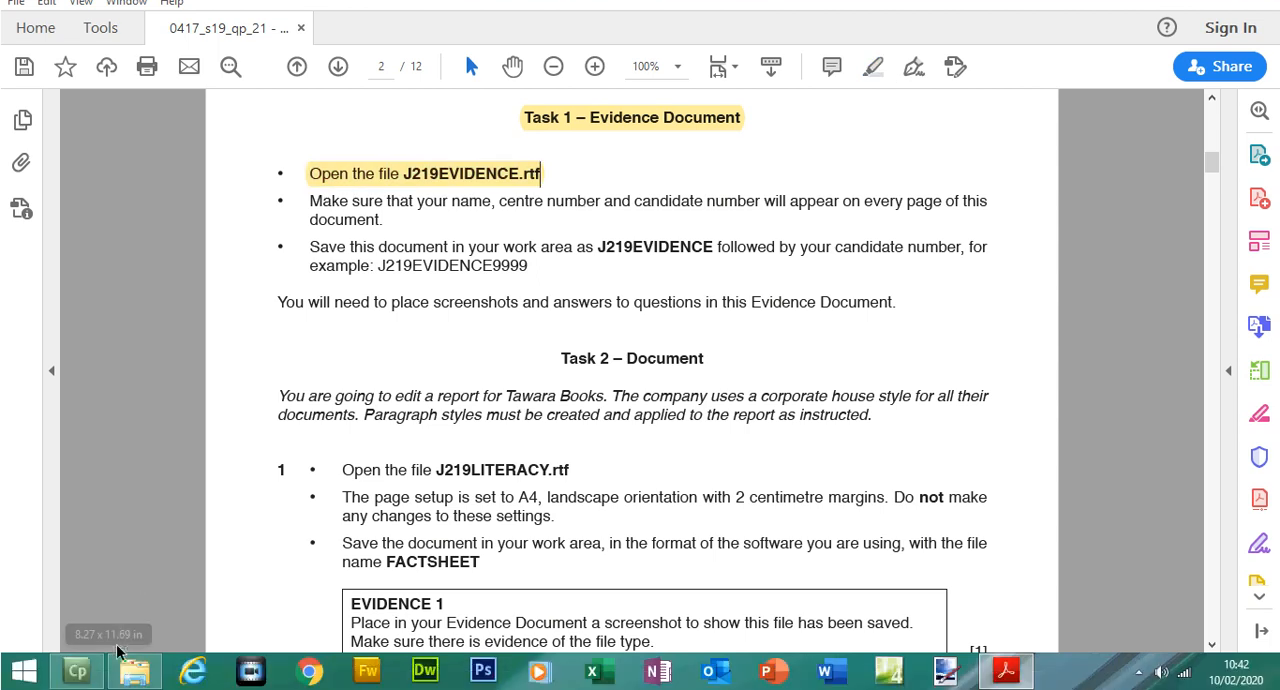
Open J219EVIDENCE.rtf from the Source Files June 2019 folder in File Explorer
left_click(133, 674)
left_click(218, 90)
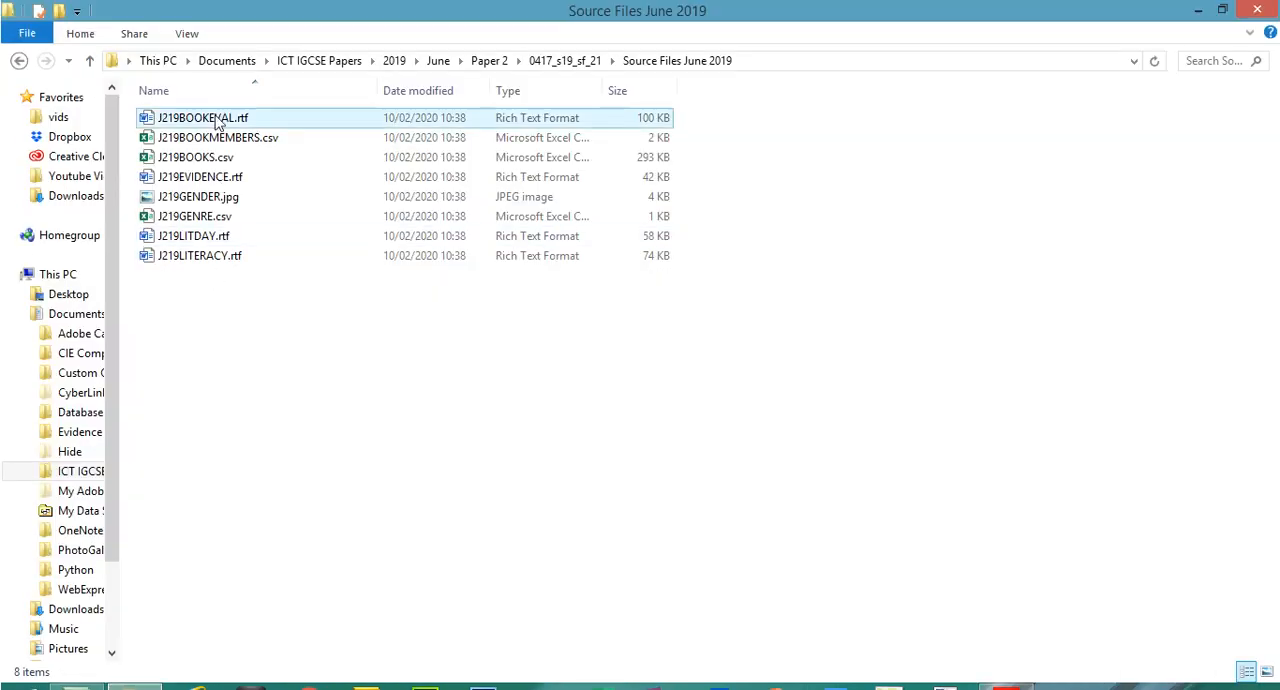
left_click(212, 178)
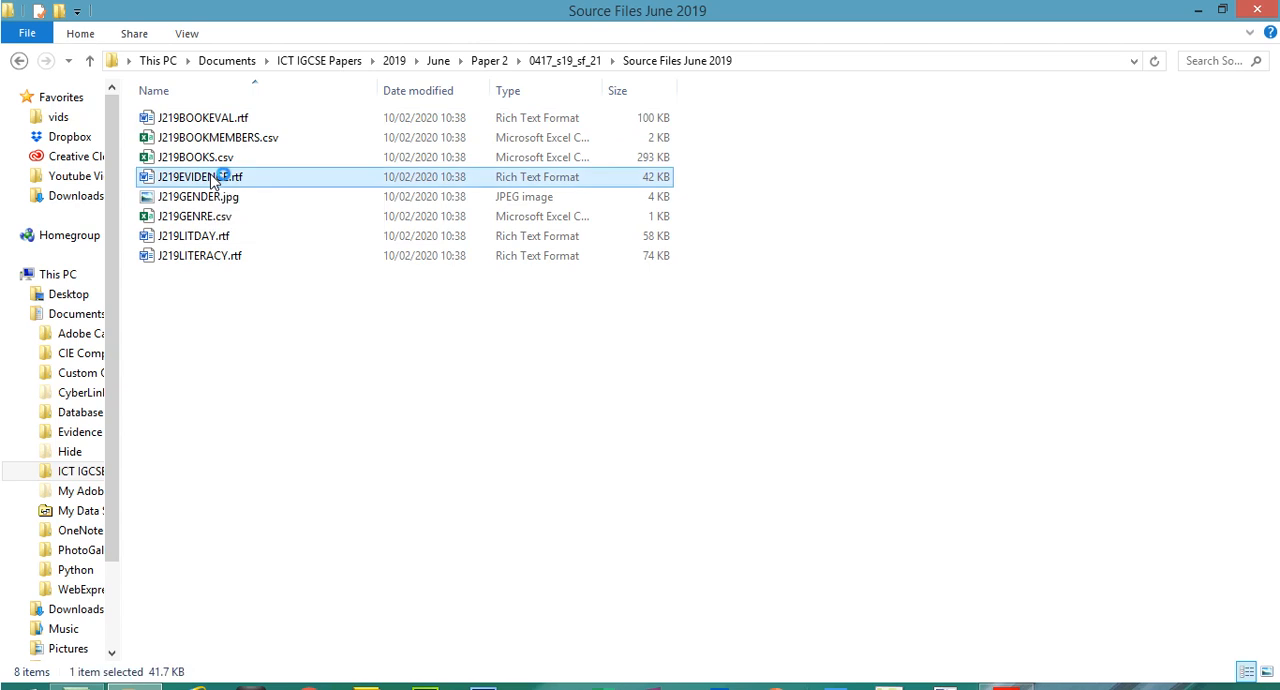
Return to the exam paper in Acrobat Reader and highlight the instruction about name, centre number and candidate number on every page
left_click(1006, 670)
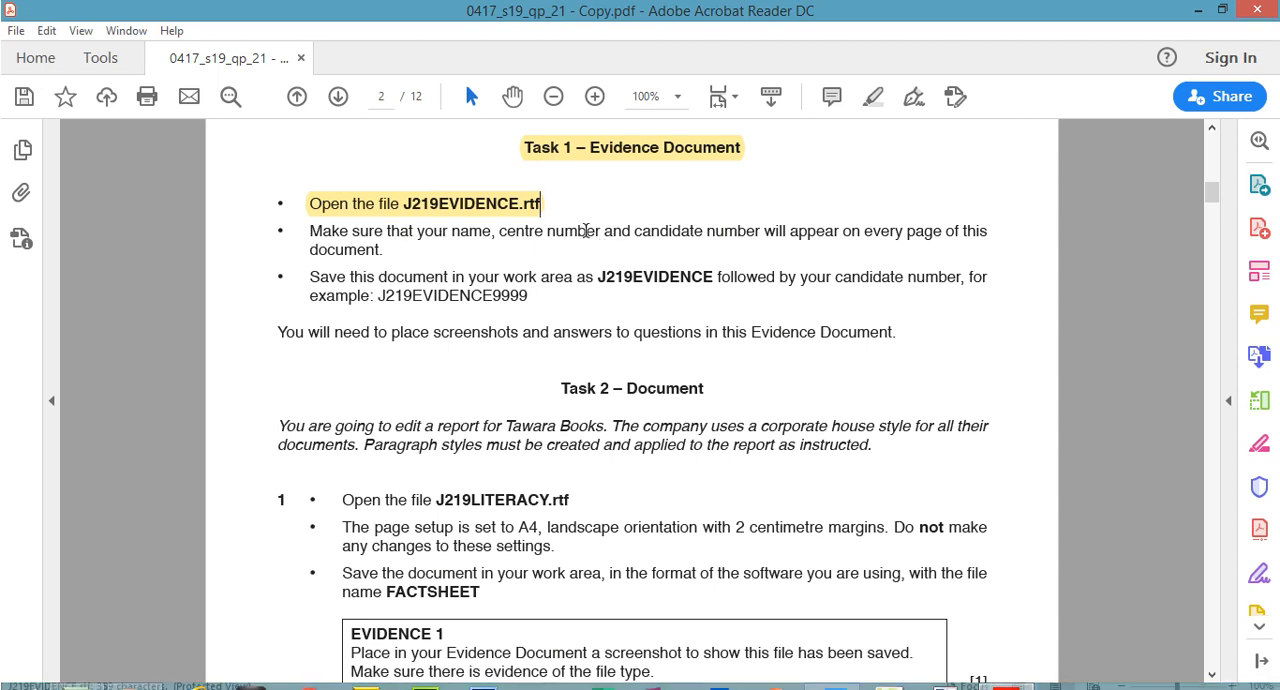
left_click_drag(499, 231, 720, 233)
mouse_move(307, 231)
left_mouse_down()
mouse_move(382, 232)
mouse_move(385, 250)
left_mouse_up()
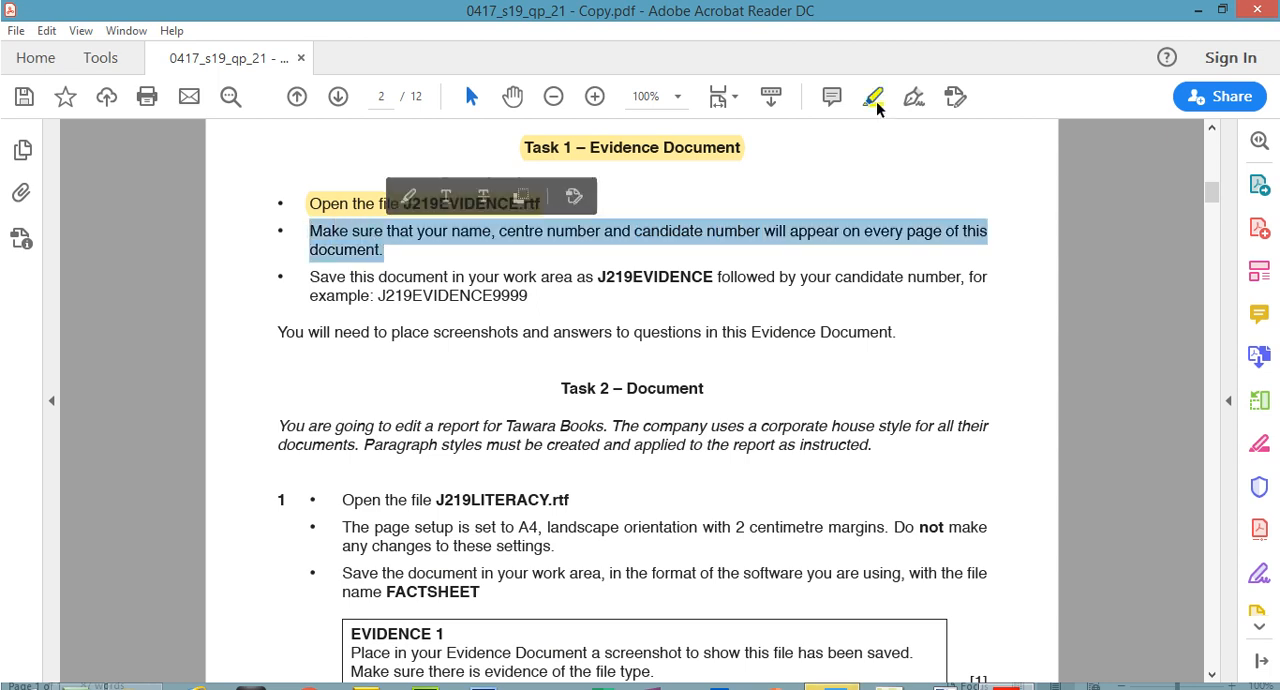
left_click(876, 102)
Switch to J219EVIDENCE.rtf in Word and enable editing of the protected document
left_click(835, 686)
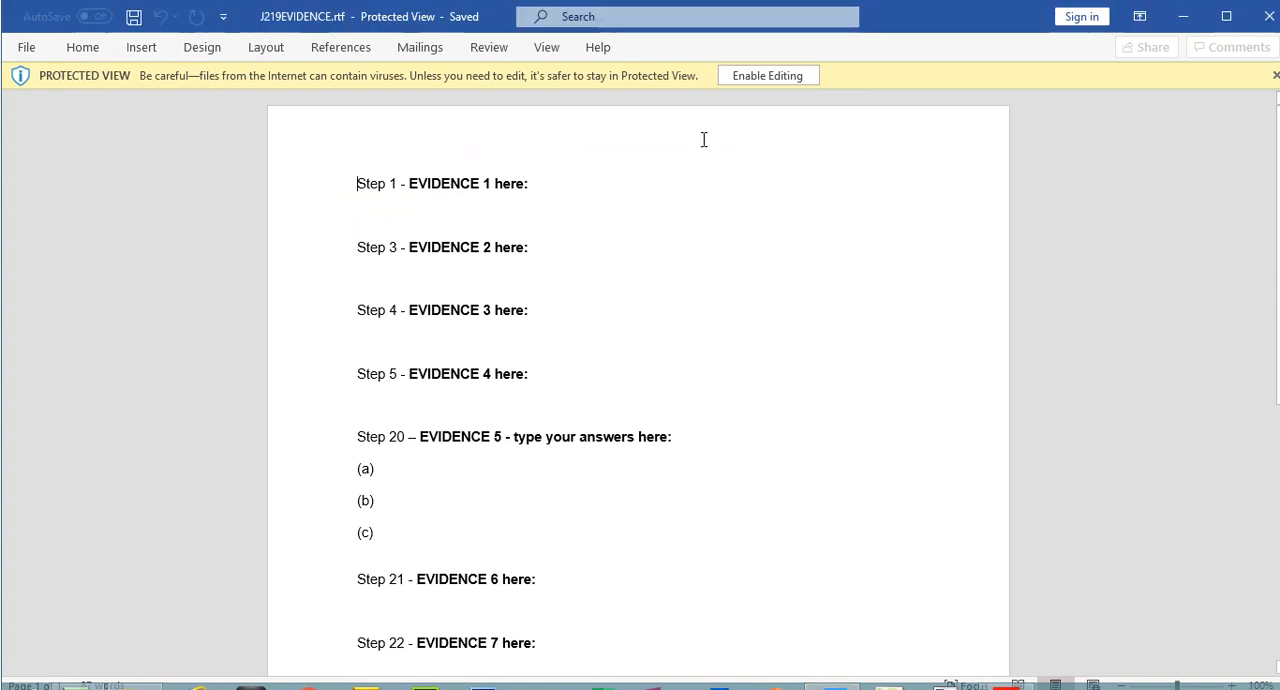
left_click(737, 79)
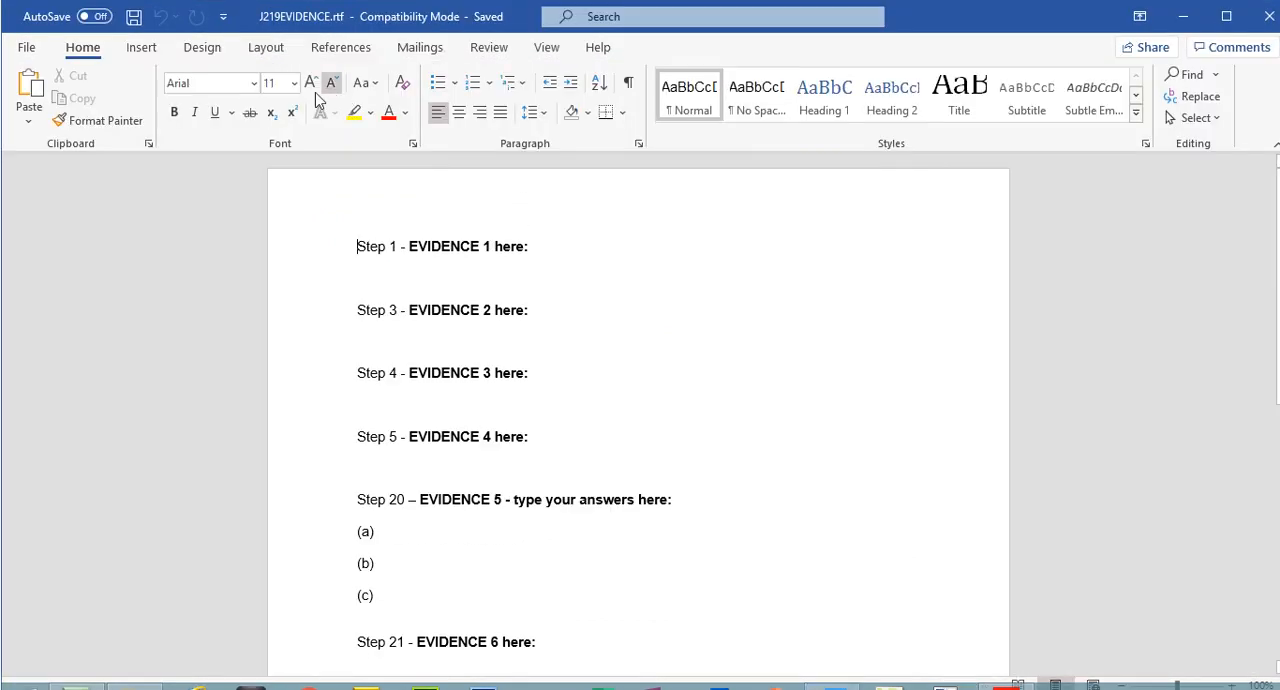
left_click_drag(1277, 180, 1277, 150)
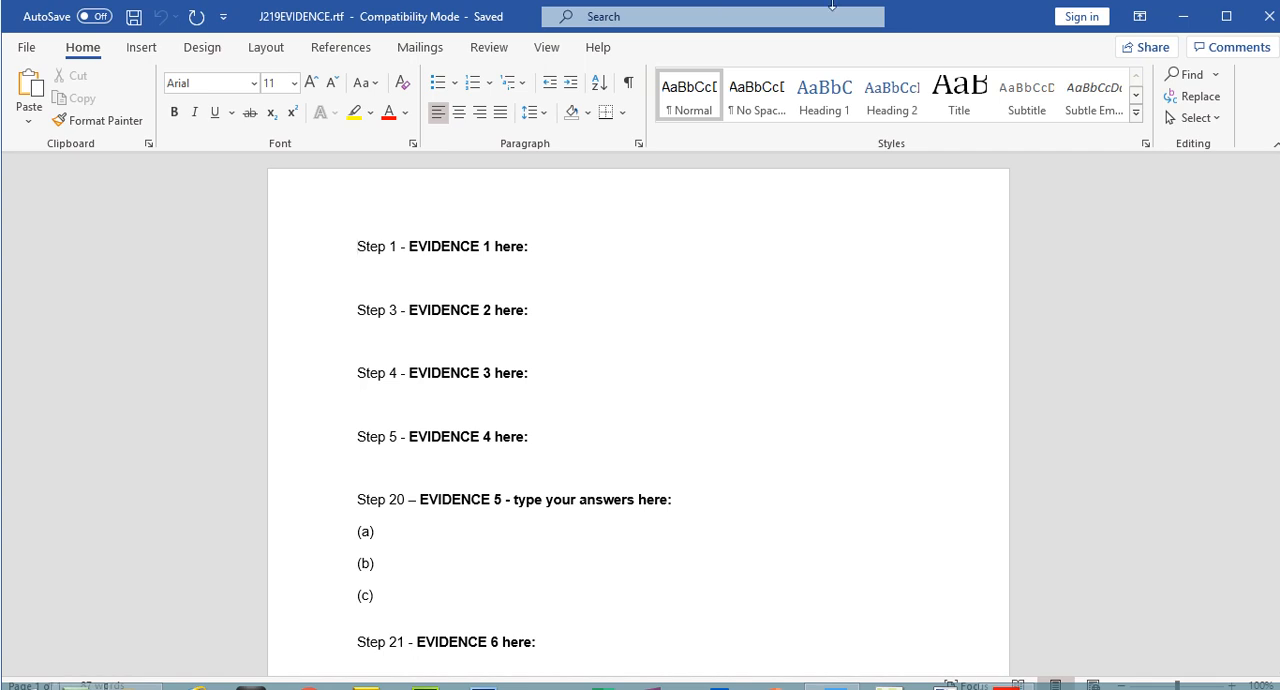
Insert a Blank (Three Columns) header containing the candidate's full name, the centre number and the candidate number, and close the header
left_click(143, 48)
left_click(948, 75)
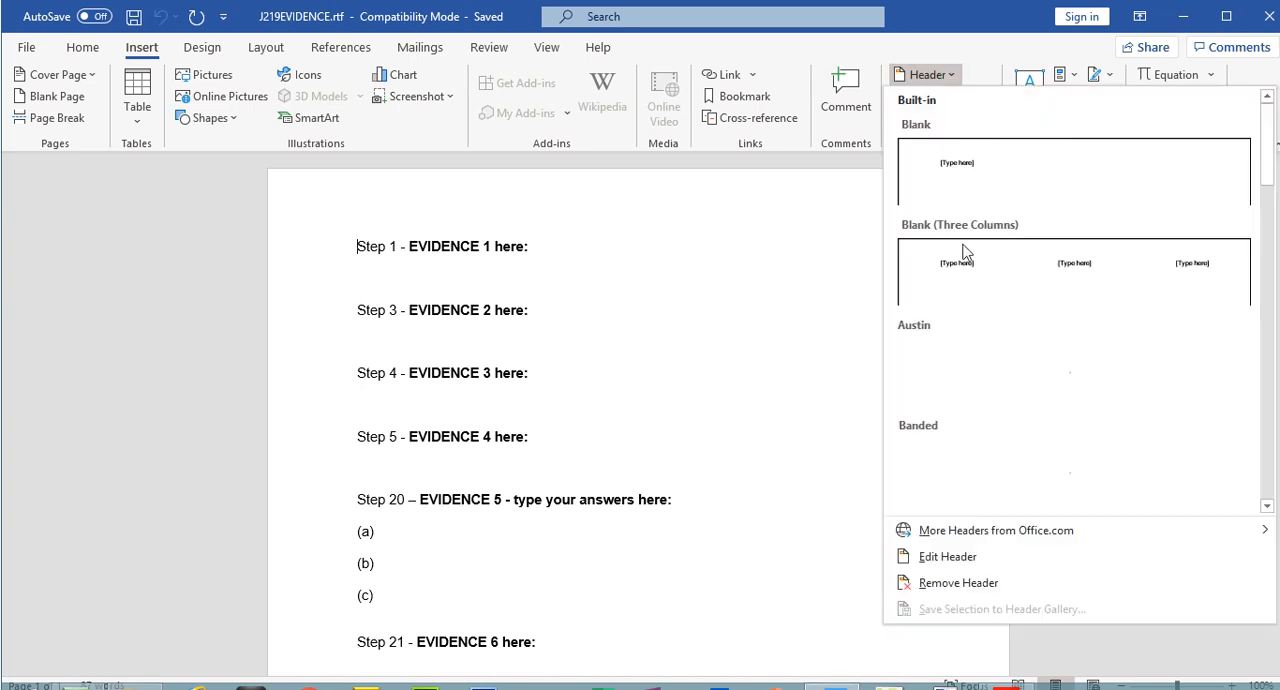
left_click(993, 275)
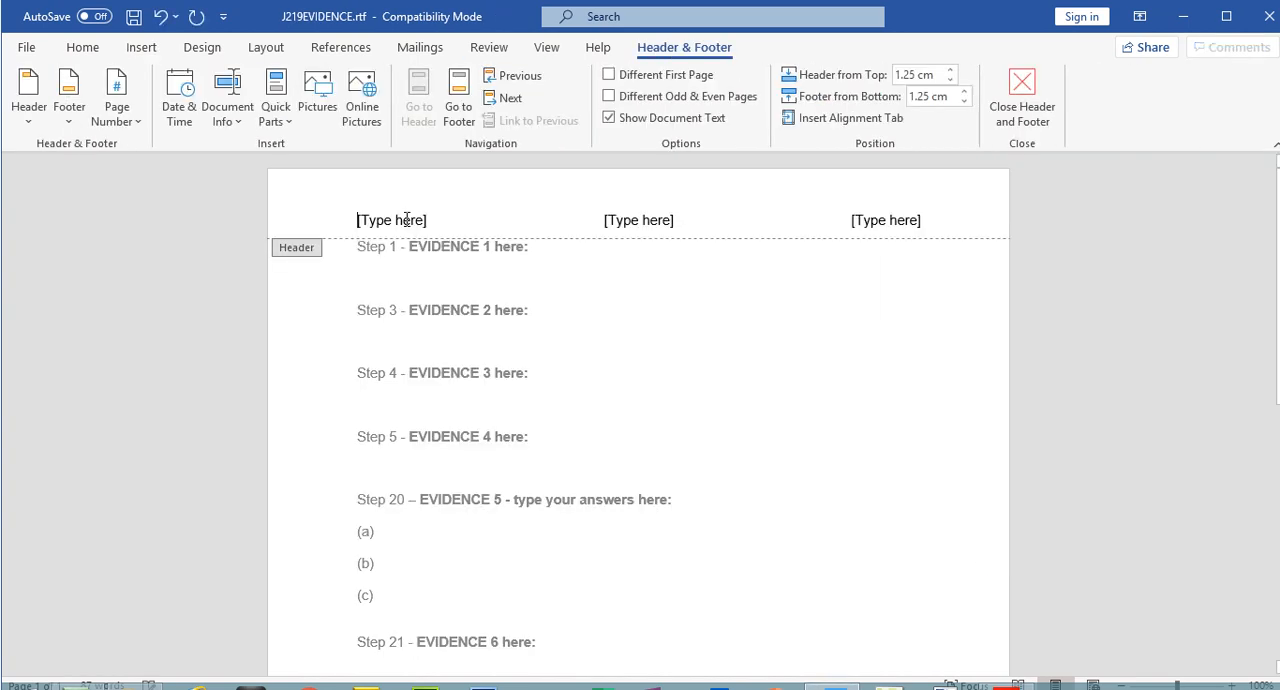
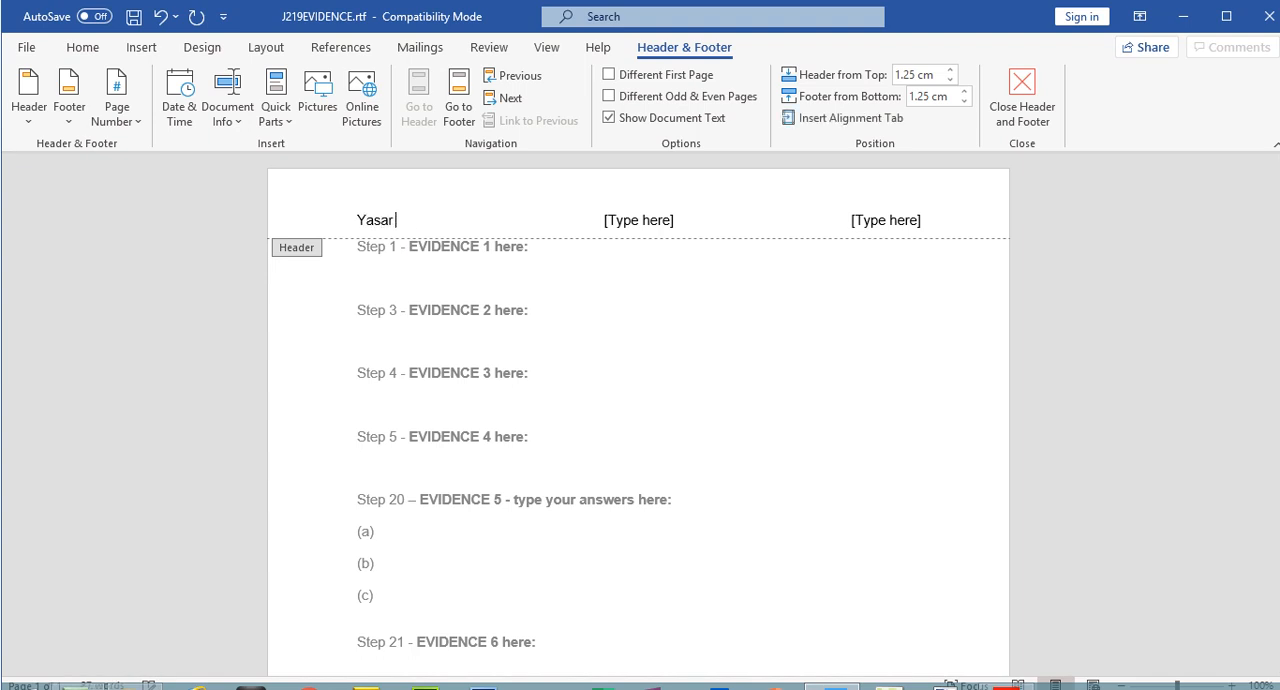
left_click(627, 218)
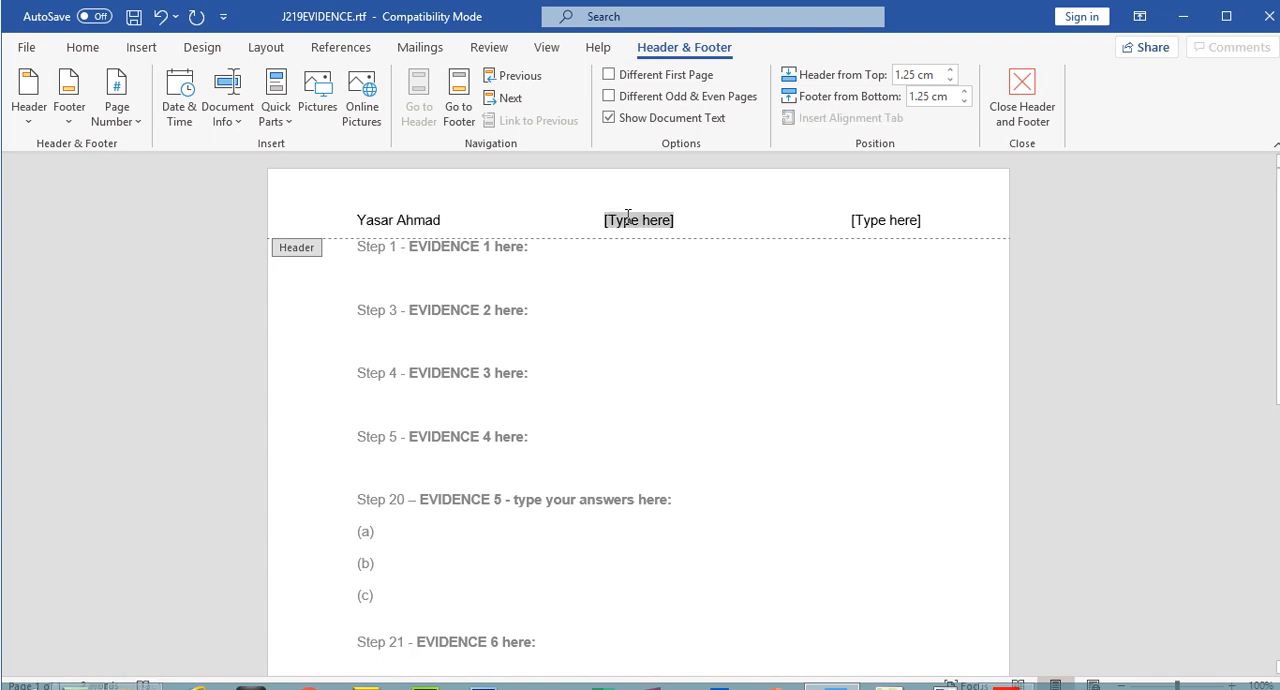
type("5678")
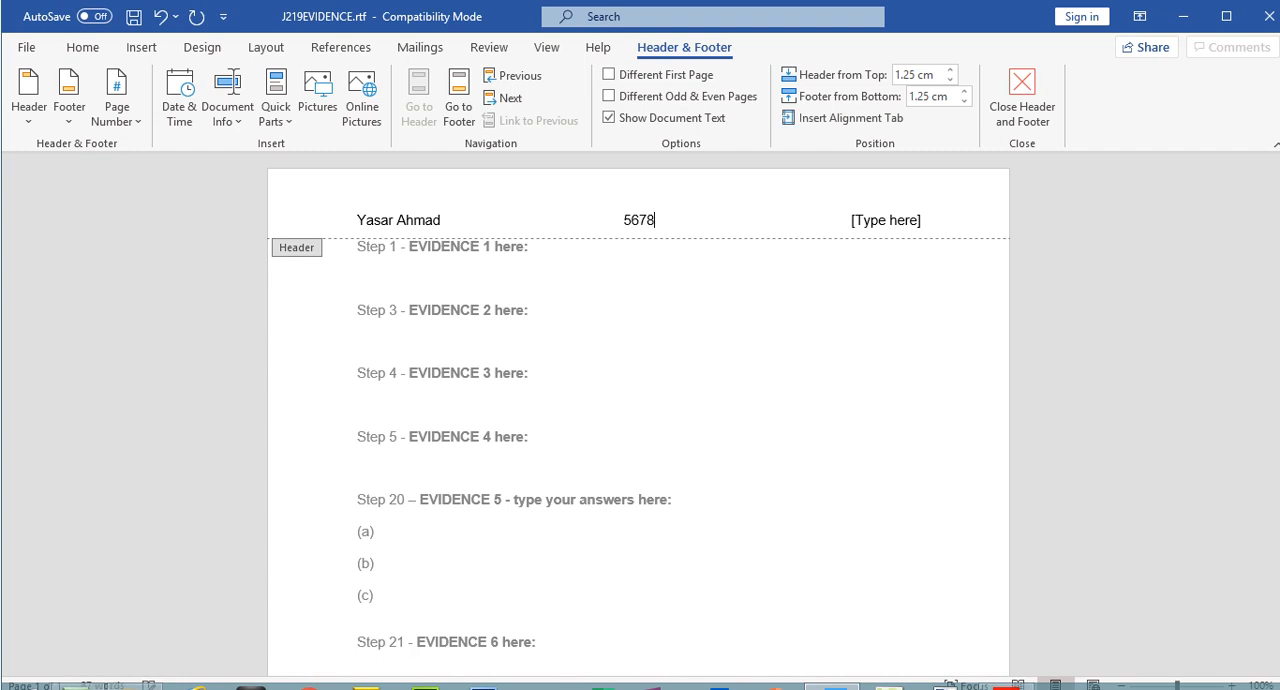
left_click(904, 222)
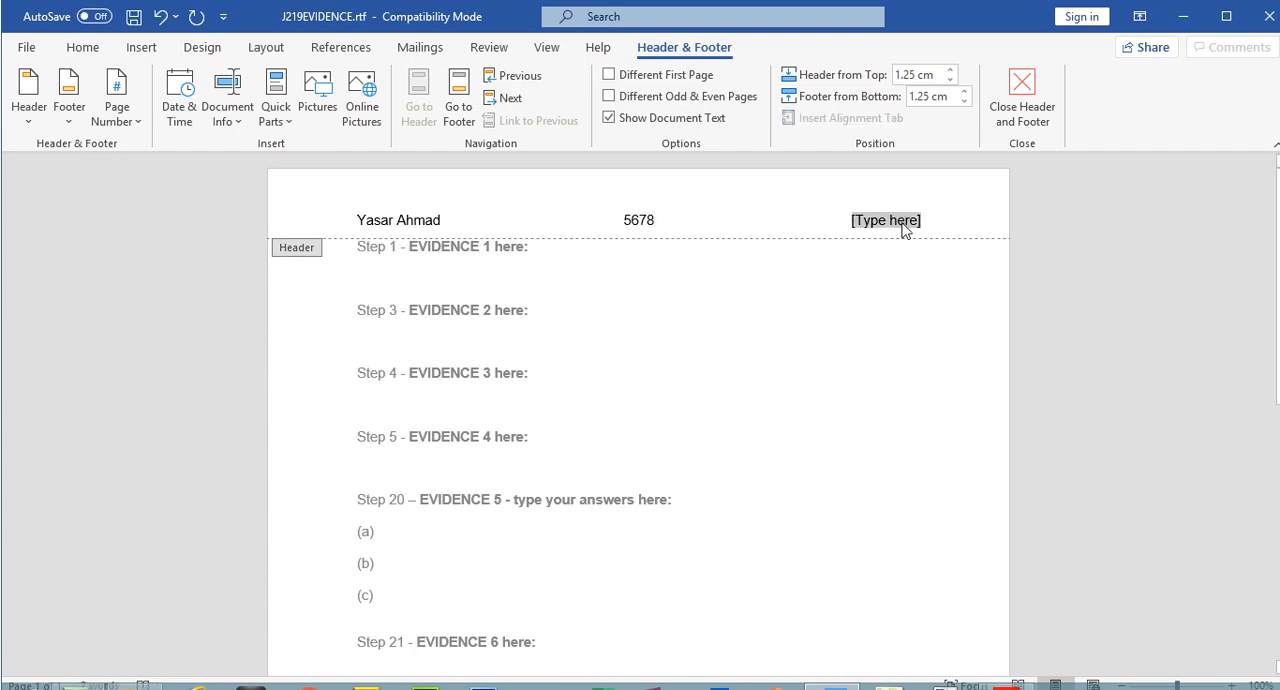
type("1234")
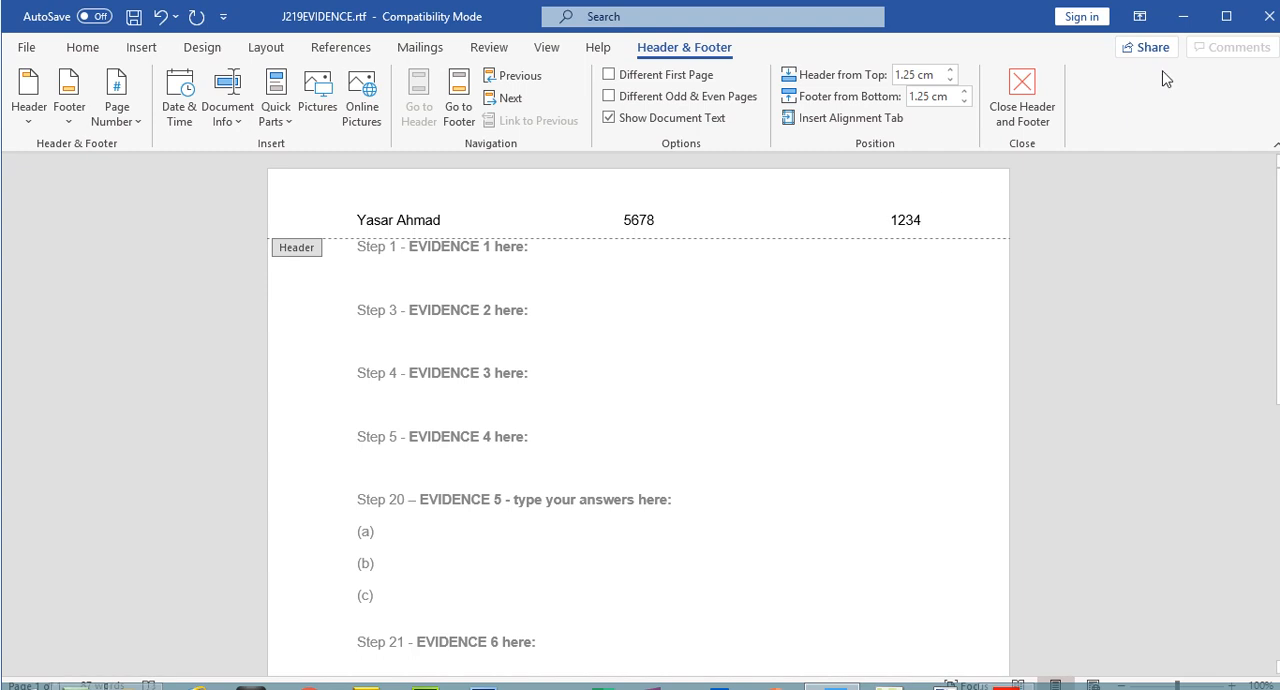
left_click(1022, 95)
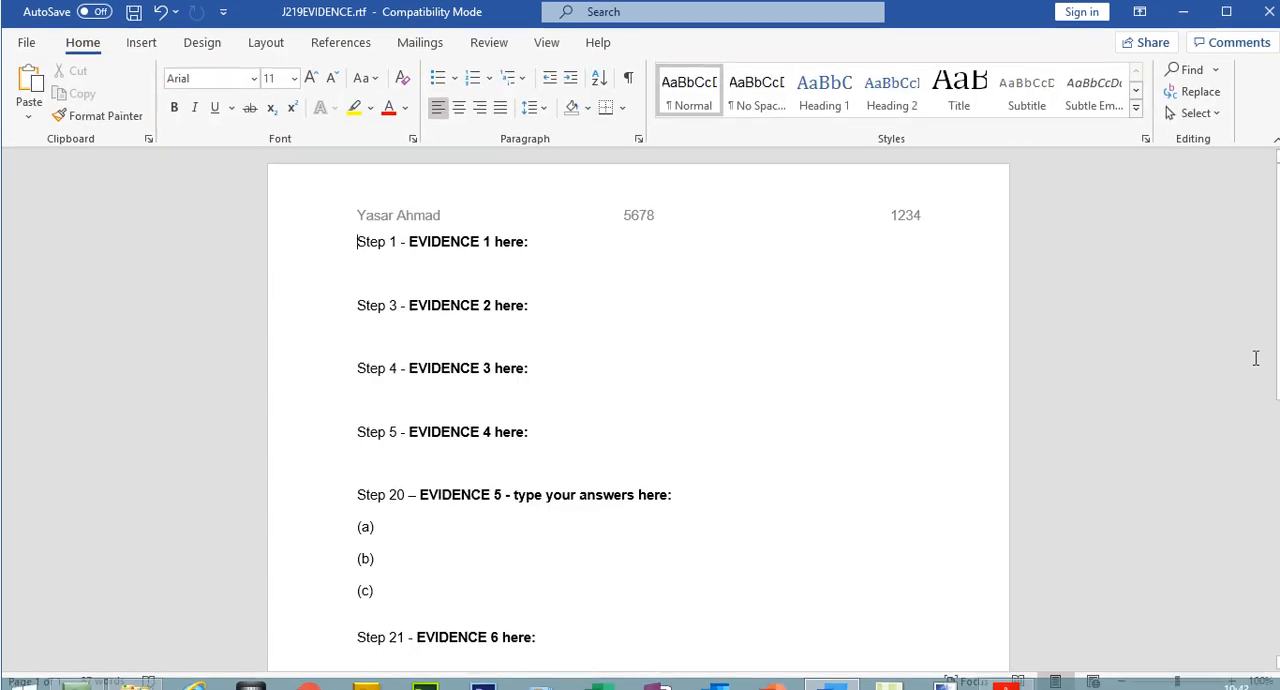
Check the header in the evidence document's print preview and return to the document
left_click(26, 47)
left_click(86, 338)
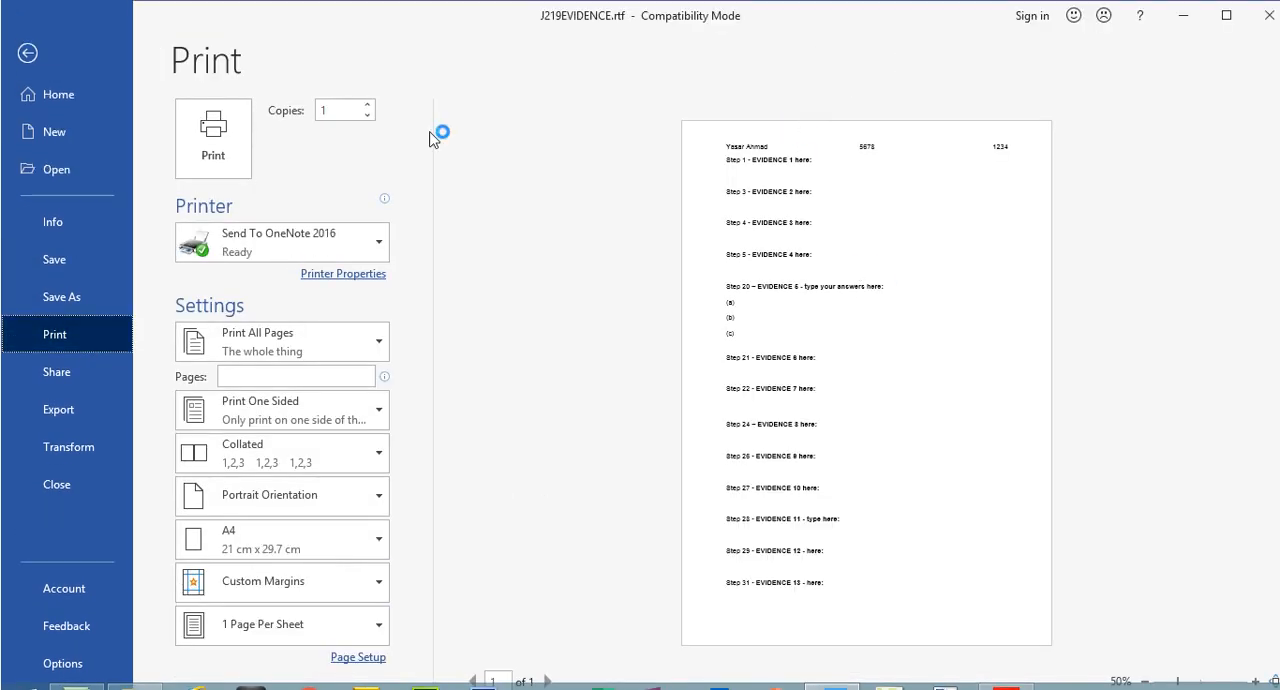
left_click(30, 56)
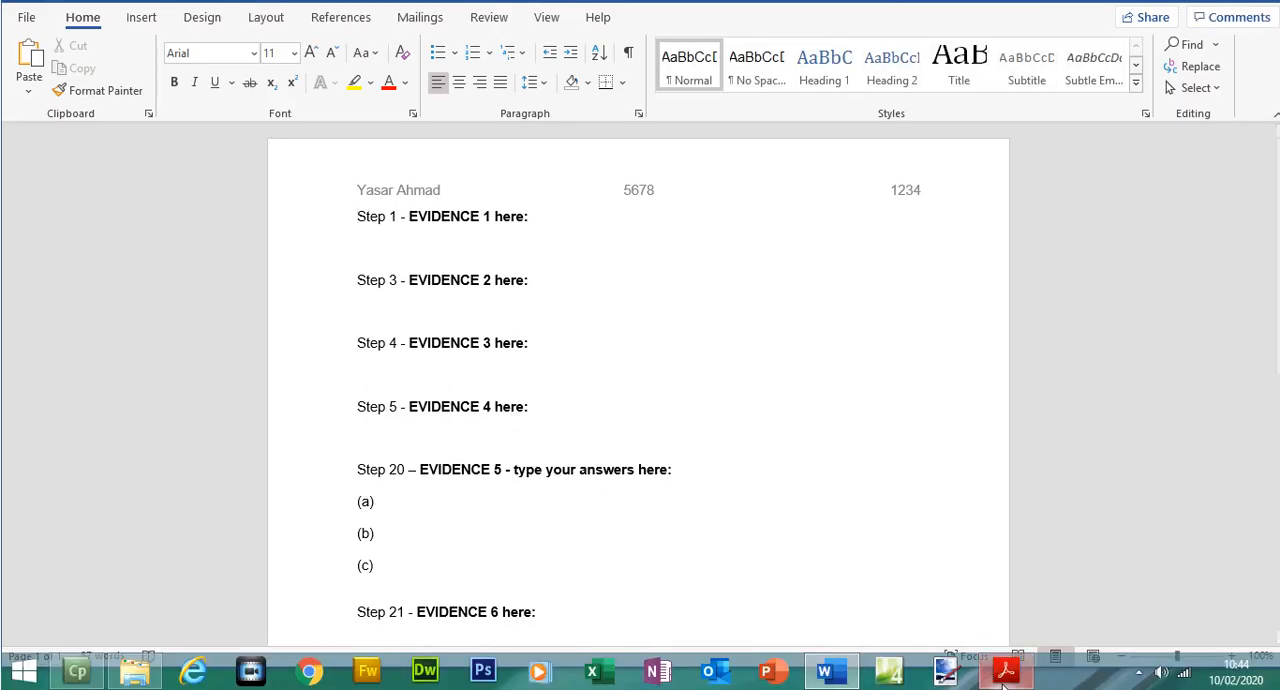
Switch to the exam paper in Acrobat Reader and read the file-naming instruction for saving the evidence document
left_click(1005, 668)
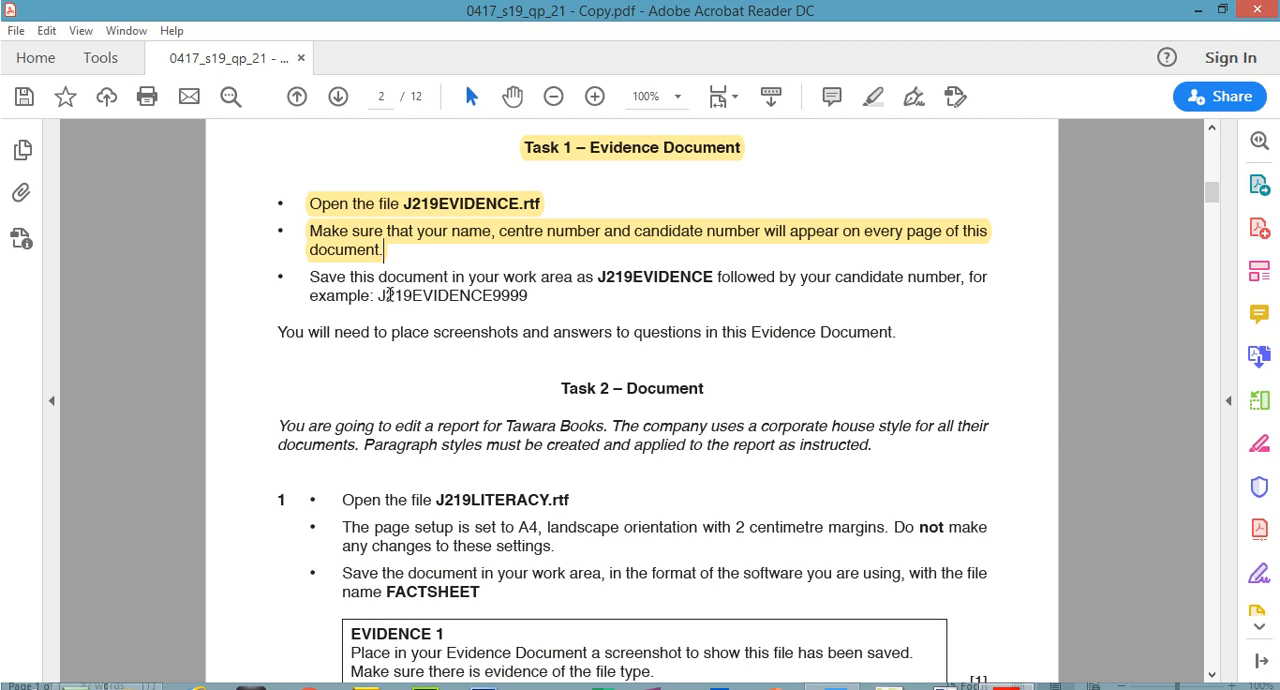
left_click_drag(494, 296, 520, 298)
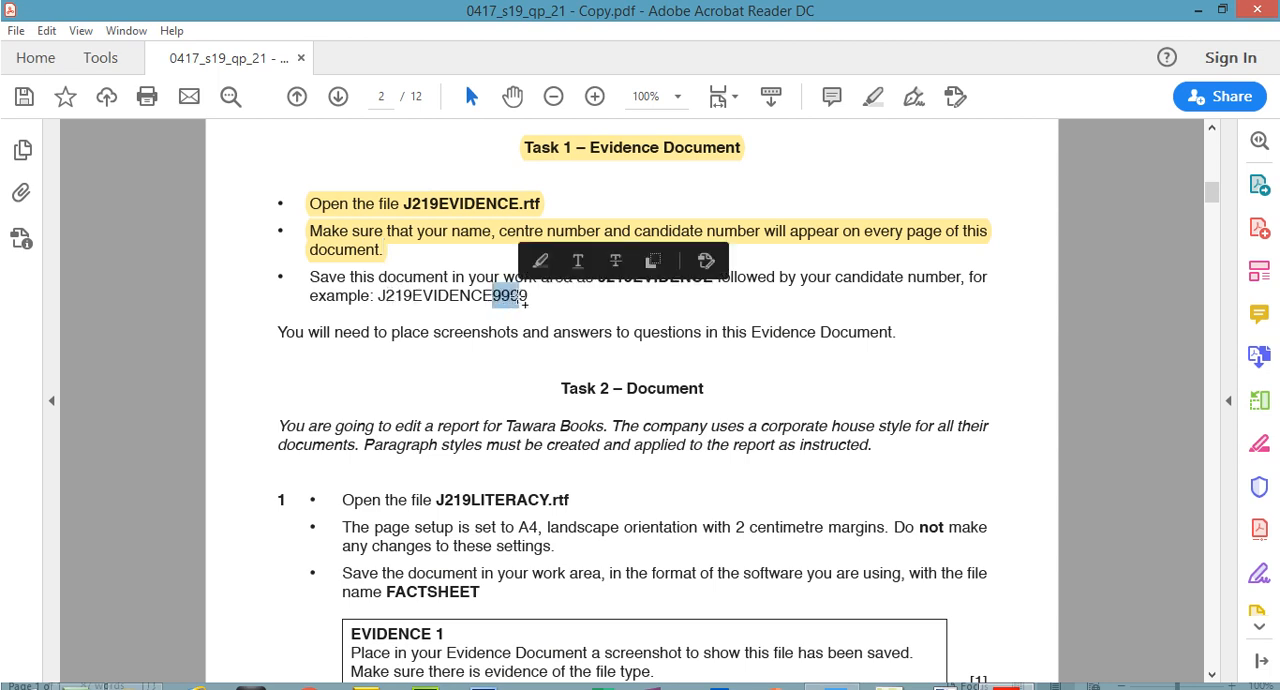
left_click(531, 345)
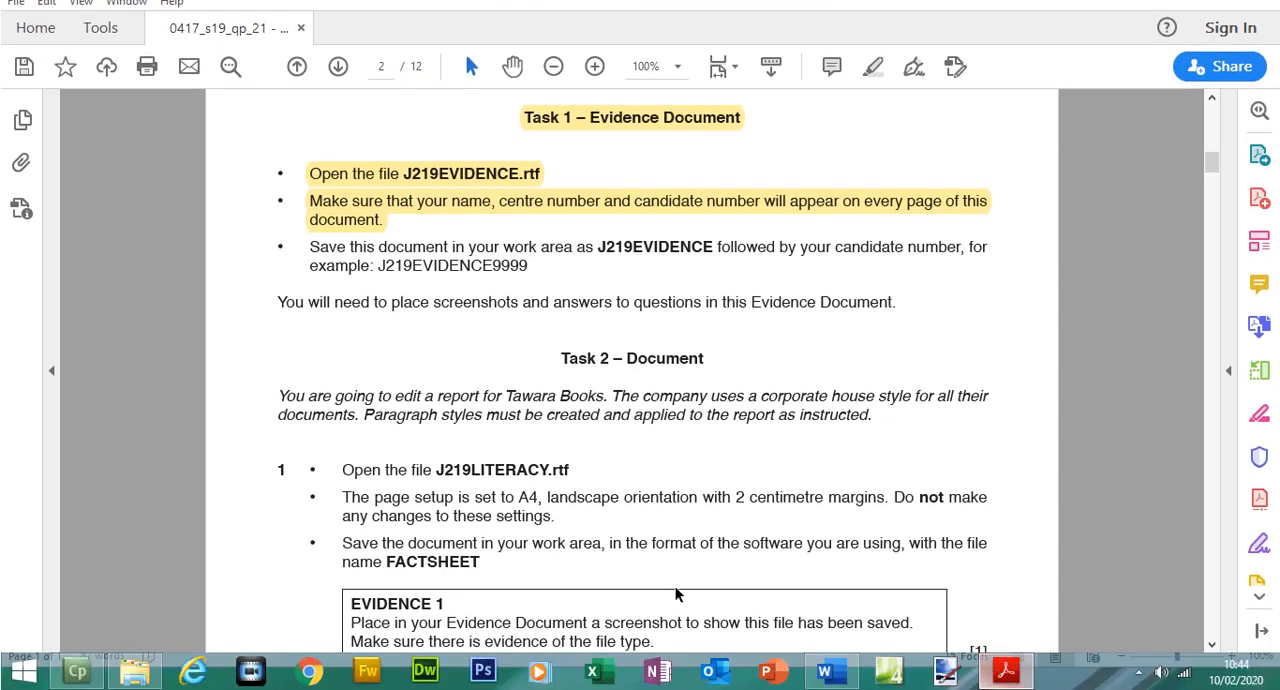
In Word, save the evidence document as J219EVIDENCE plus the candidate number, in Word Document (*.docx) format, in Source Files June 2019
left_click(852, 675)
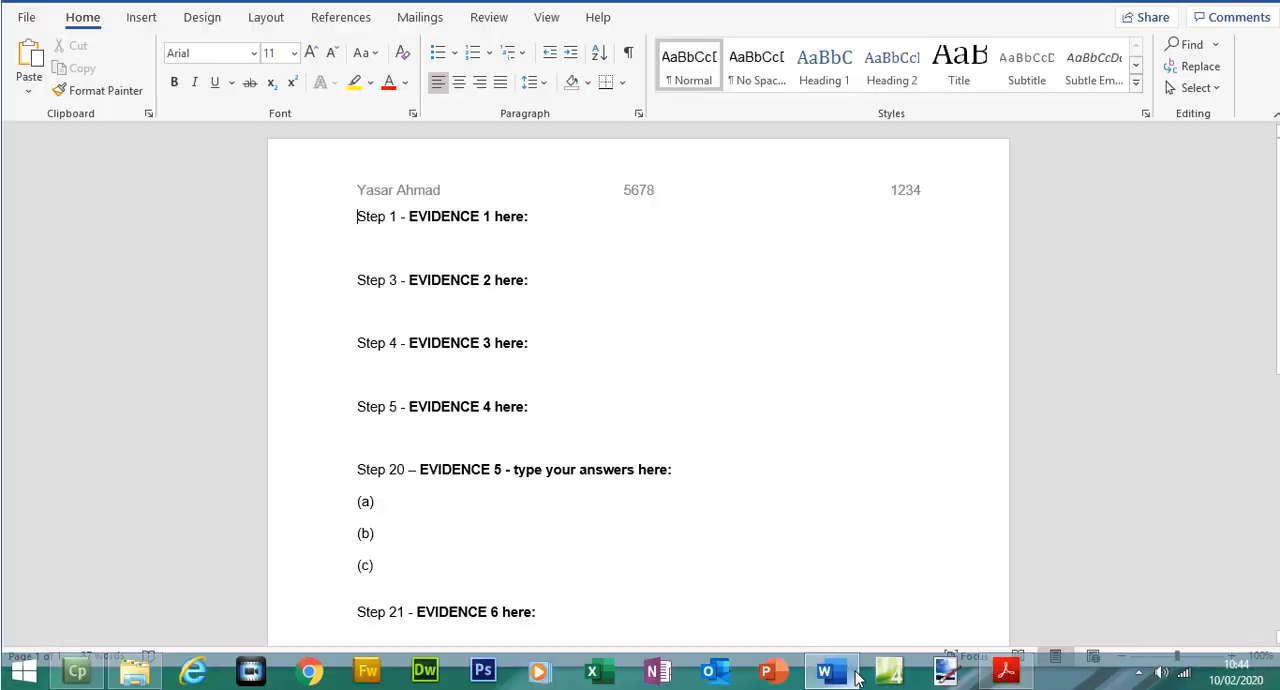
left_click(26, 17)
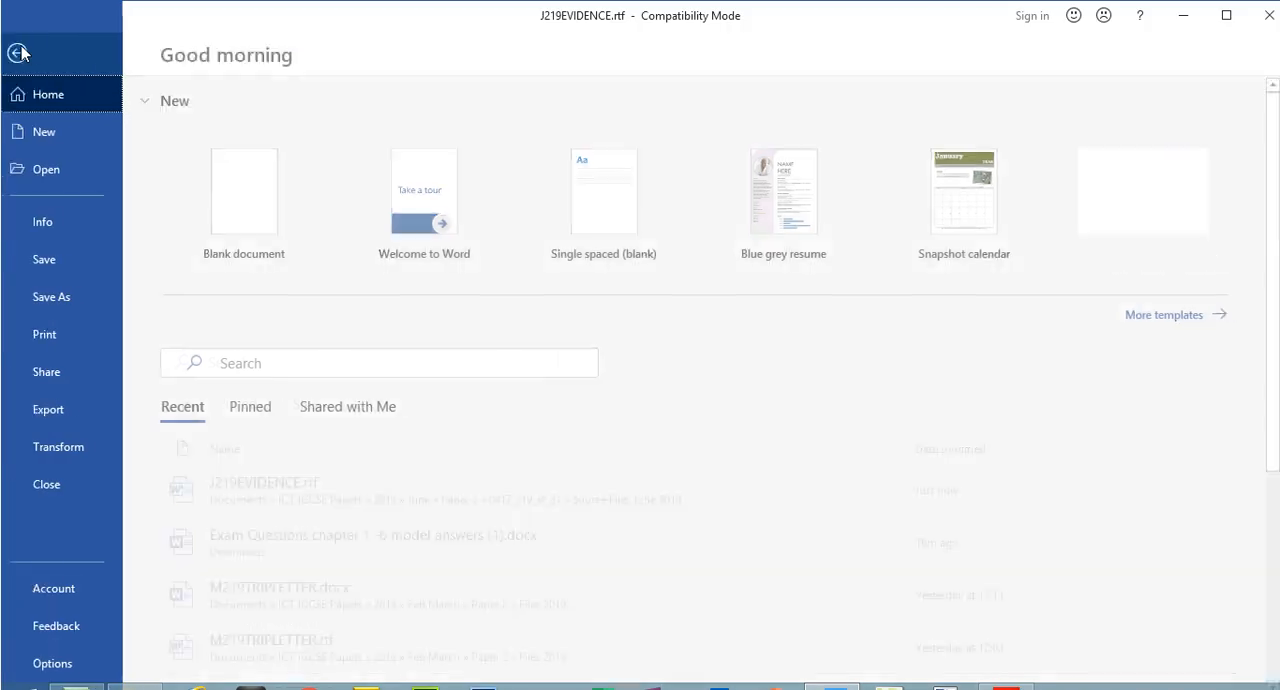
left_click(61, 295)
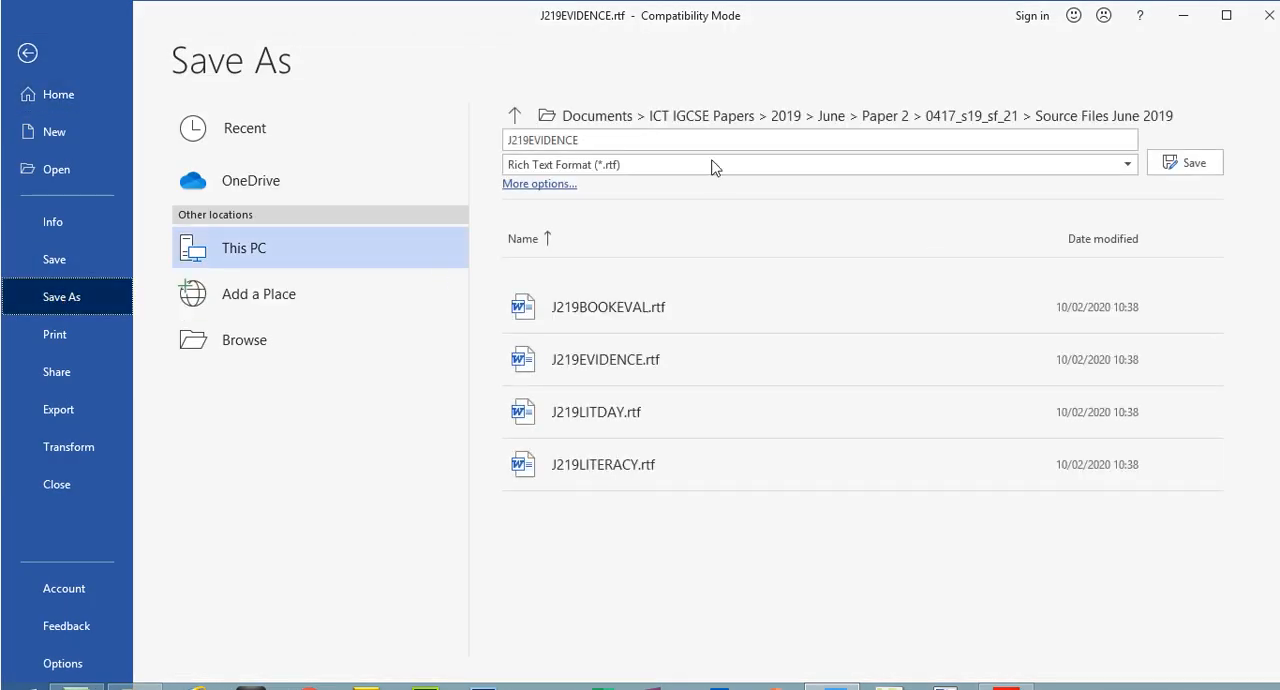
left_click(646, 140)
left_click(657, 139)
type("1234")
left_click(730, 174)
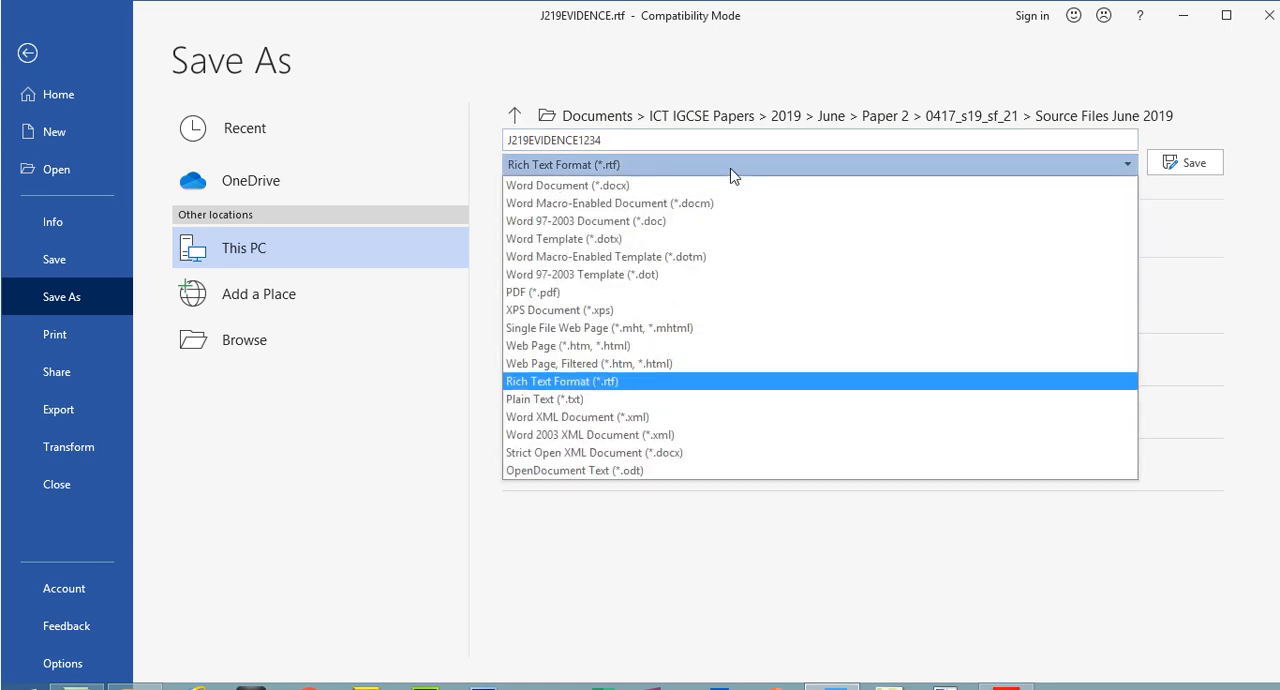
left_click(600, 189)
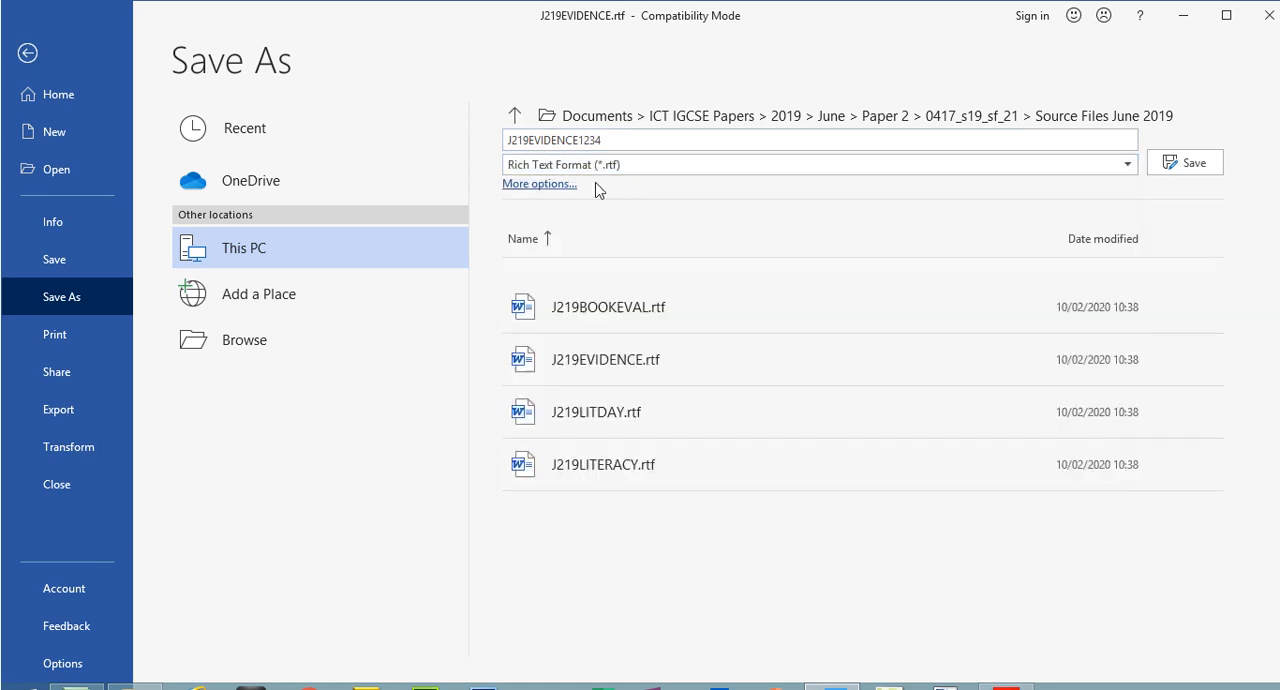
left_click(1143, 117)
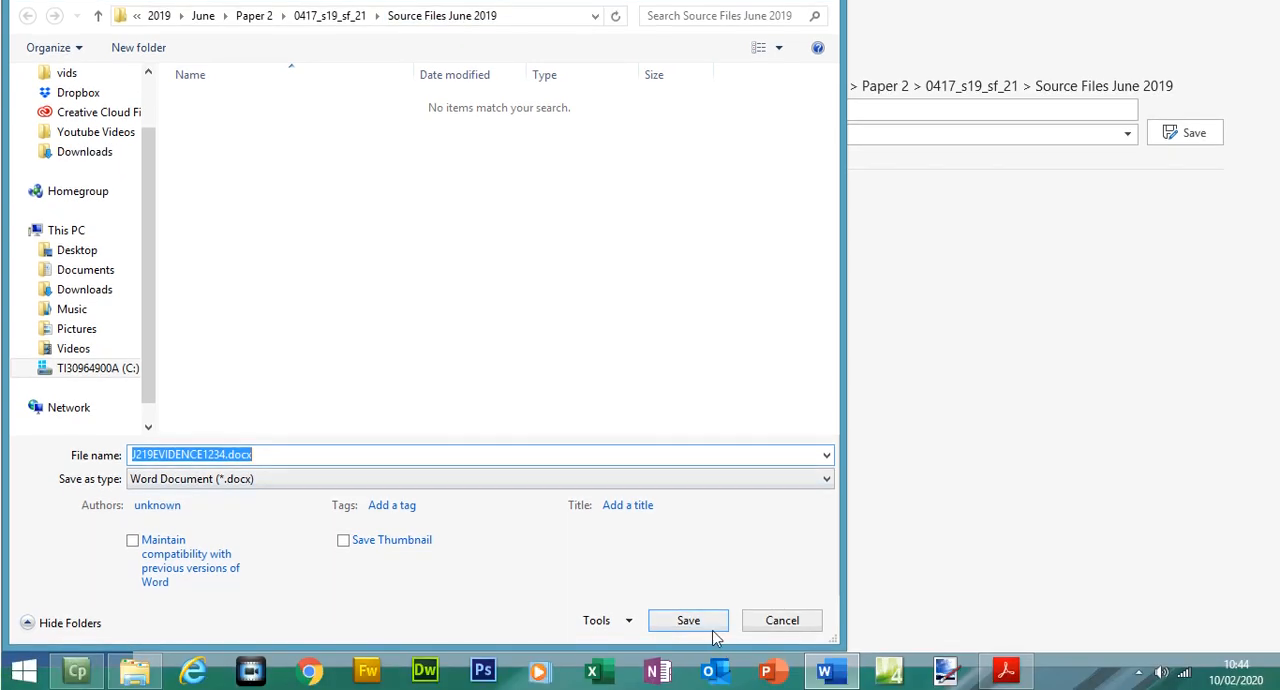
left_click(712, 630)
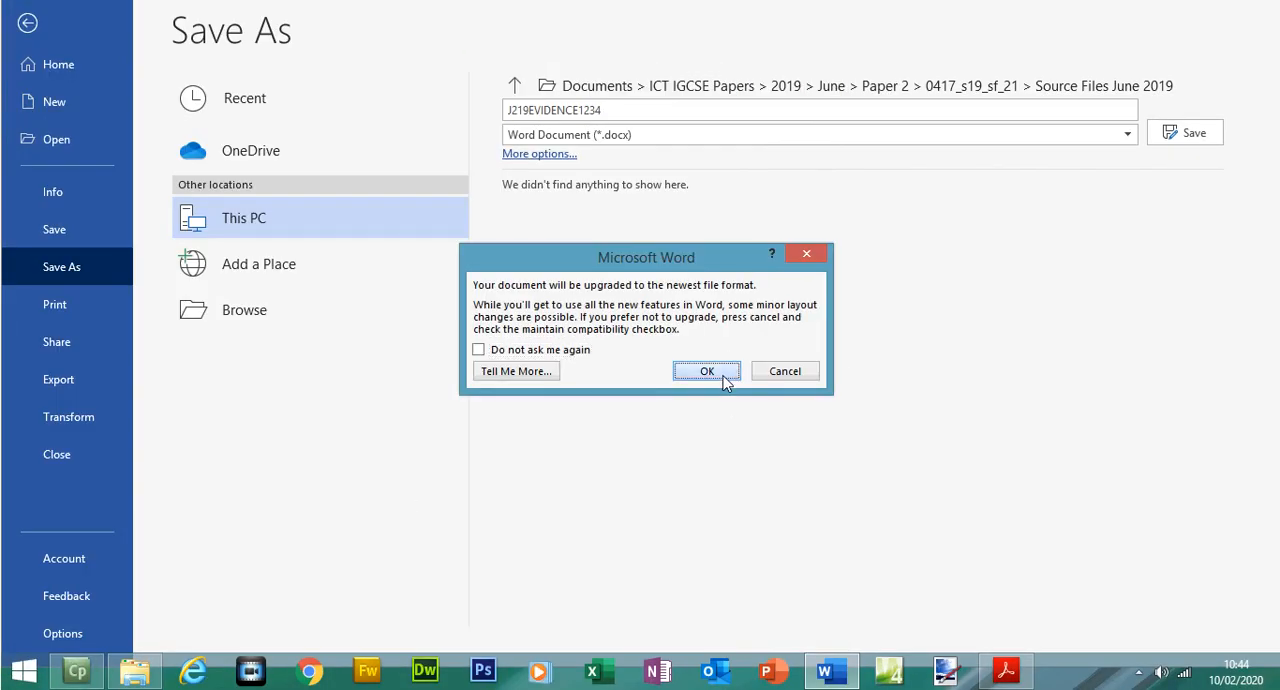
left_click(712, 368)
Switch to the exam paper in Acrobat Reader and highlight Task 1's save instruction and the sentence about placing screenshots in the Evidence Document
left_click(1006, 670)
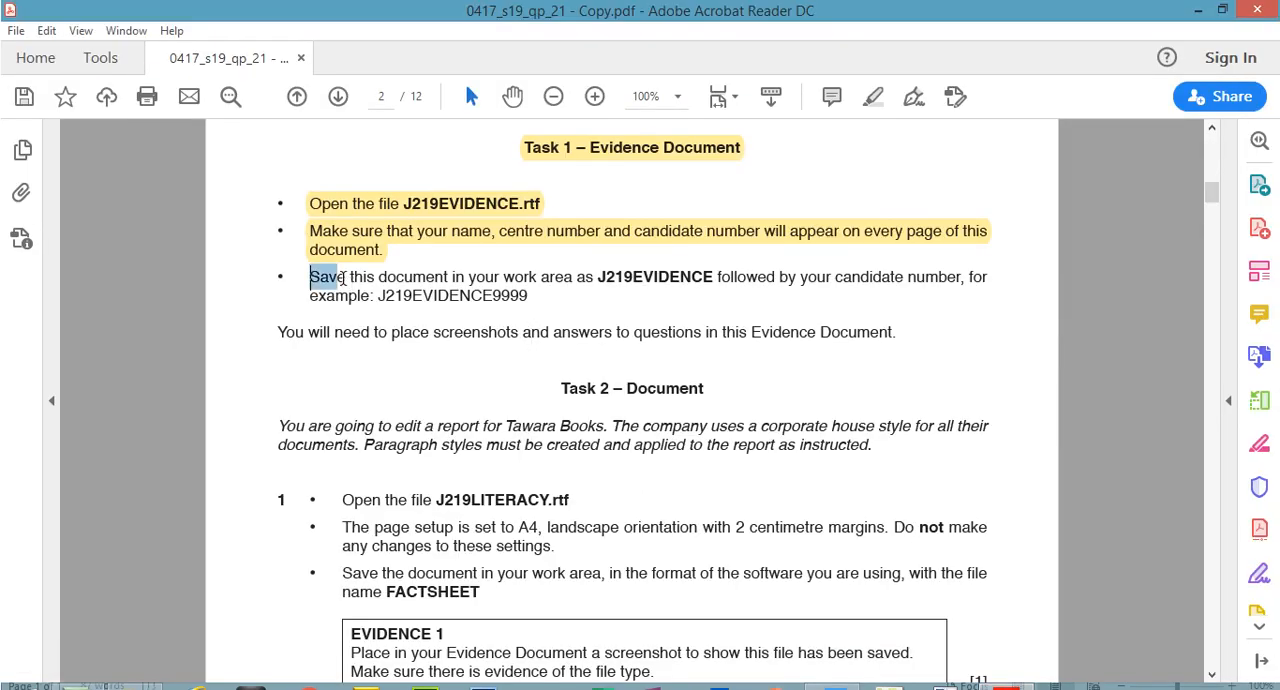
left_click_drag(310, 246, 522, 280)
left_click(540, 329)
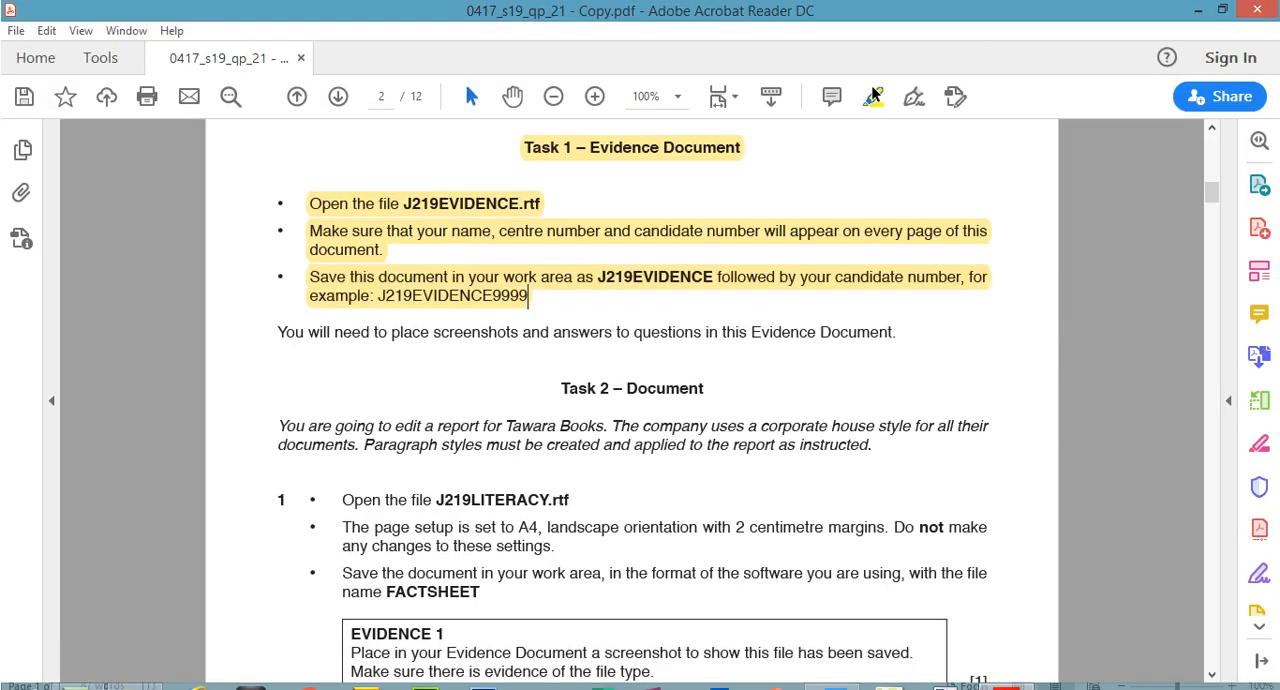
left_click_drag(281, 332, 899, 327)
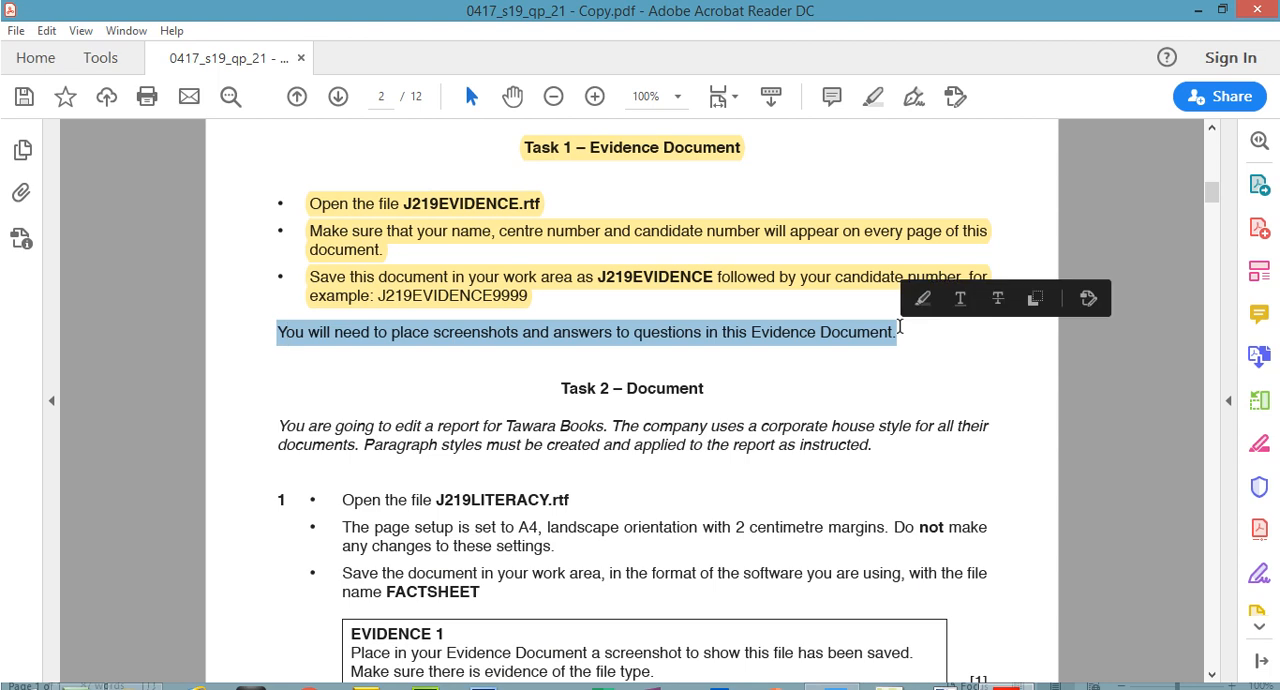
left_click(873, 97)
Highlight the "Task 2 – Document" heading and the introductory paragraph about editing a report for Tawara Books
left_click_drag(1209, 187, 1212, 196)
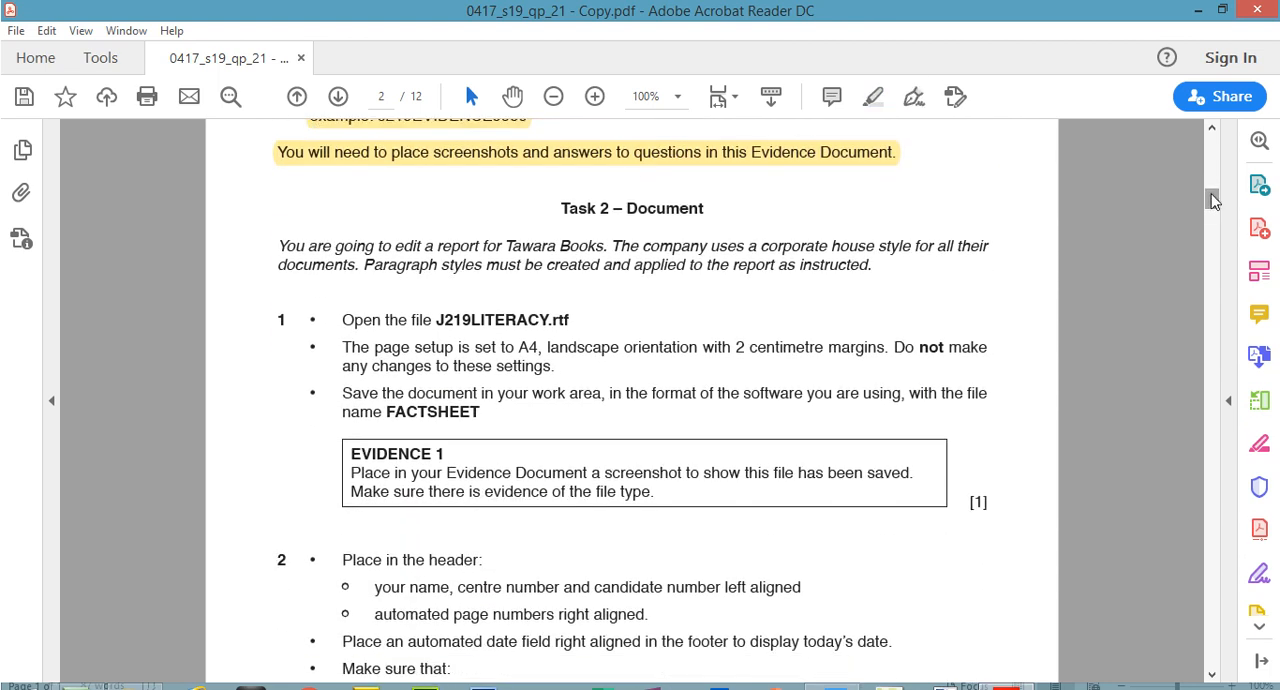
left_click_drag(563, 208, 705, 212)
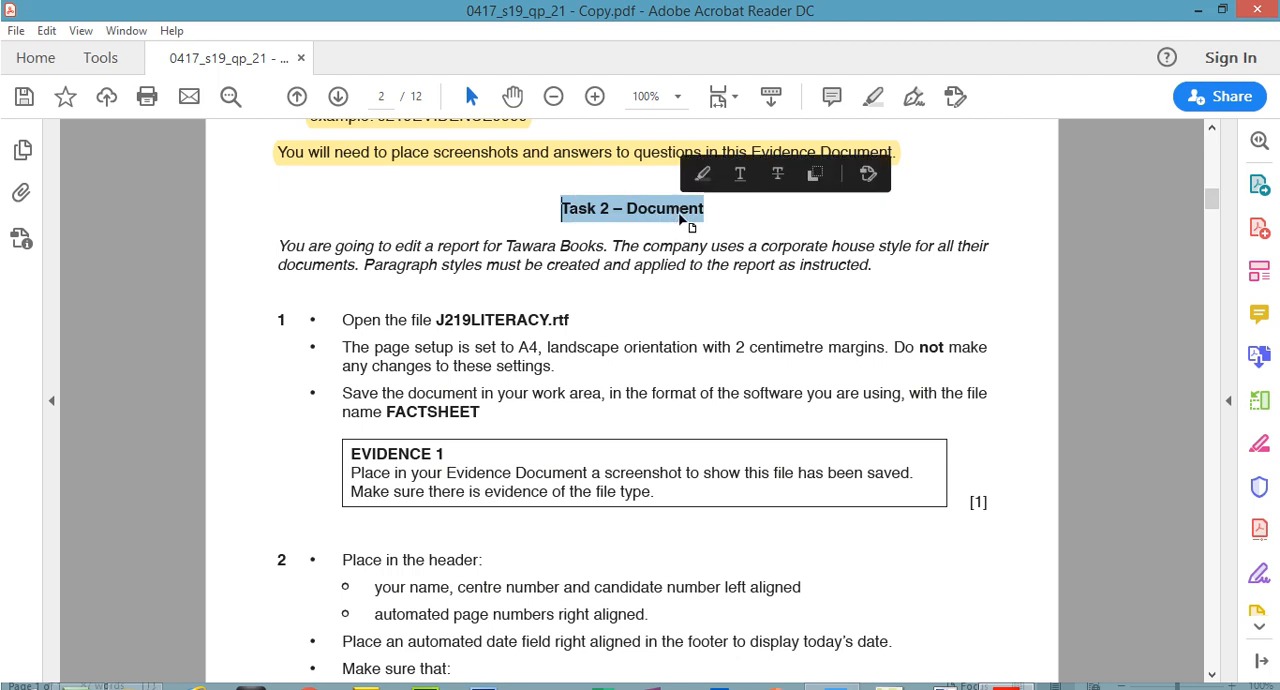
left_click(879, 90)
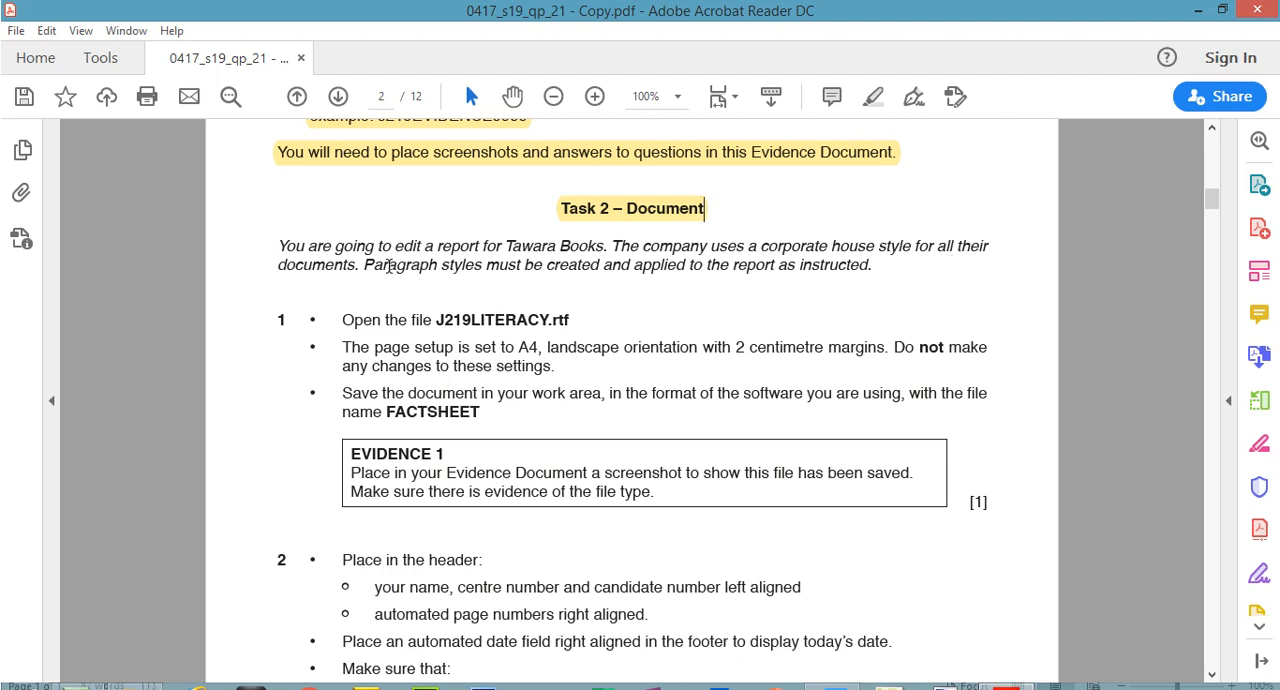
left_click_drag(368, 260, 873, 268)
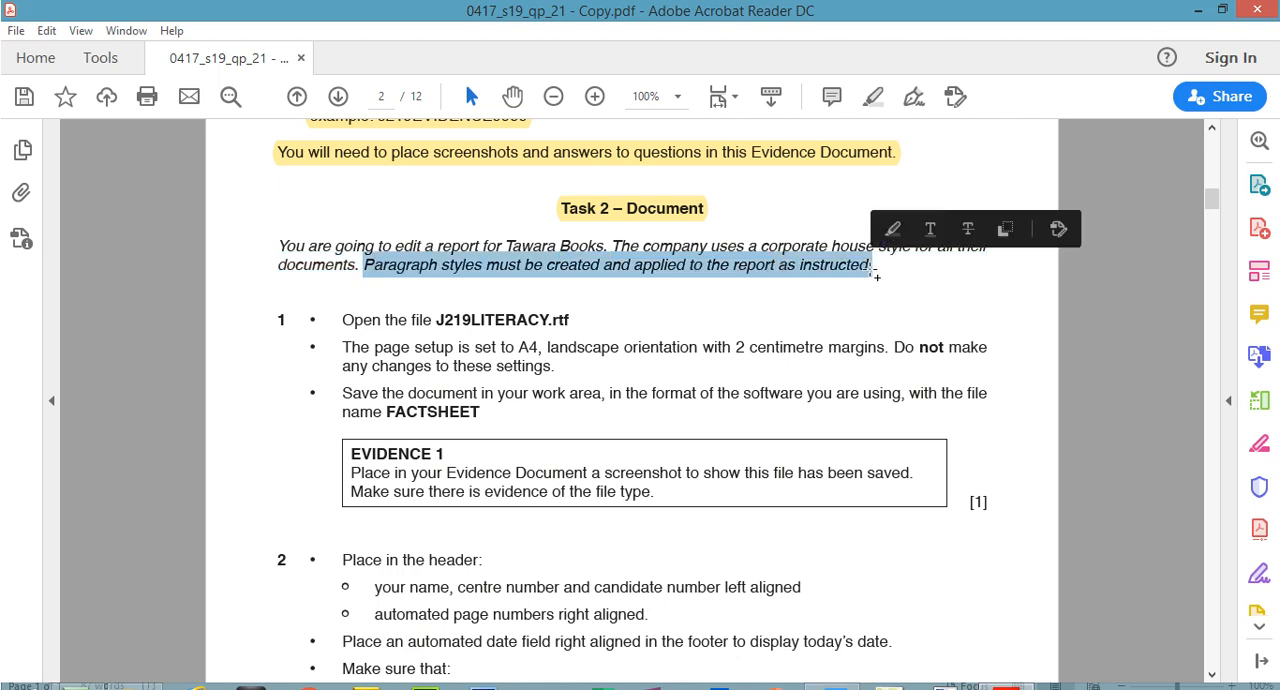
left_click_drag(278, 246, 874, 271)
left_click(903, 240)
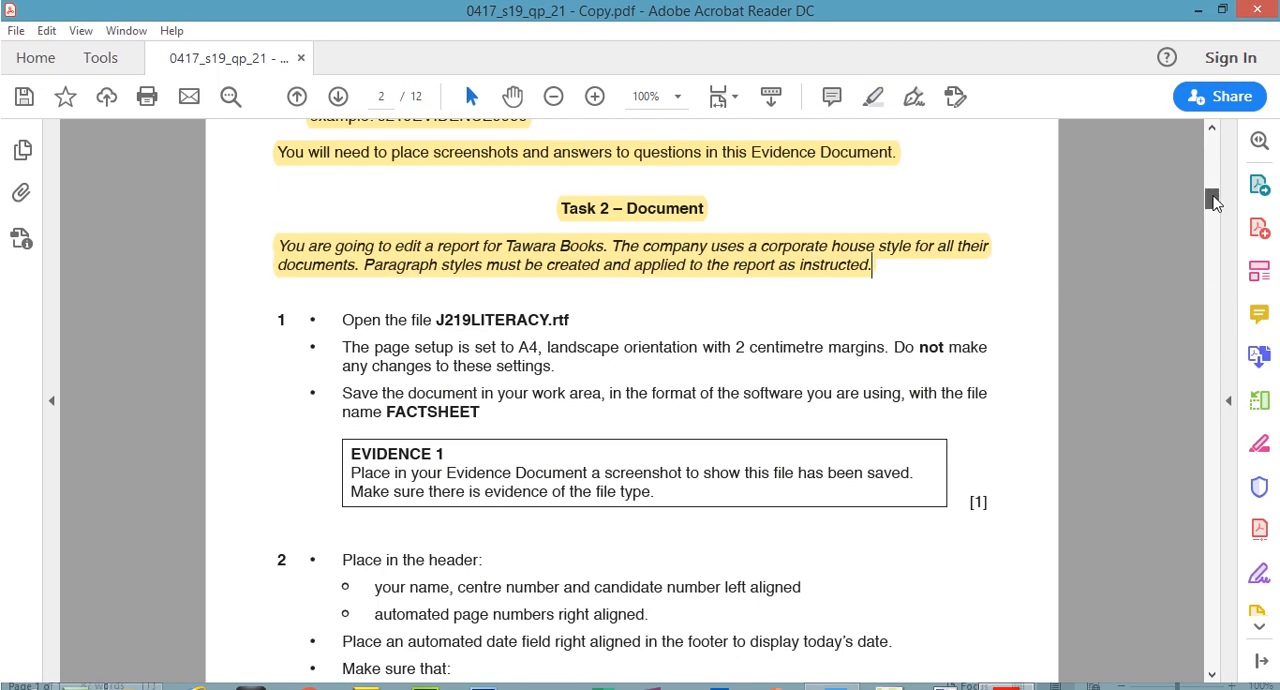
Highlight the file name J219LITERACY.rtf in step 1 of Task 2
scroll(1213, 200, "down", 2)
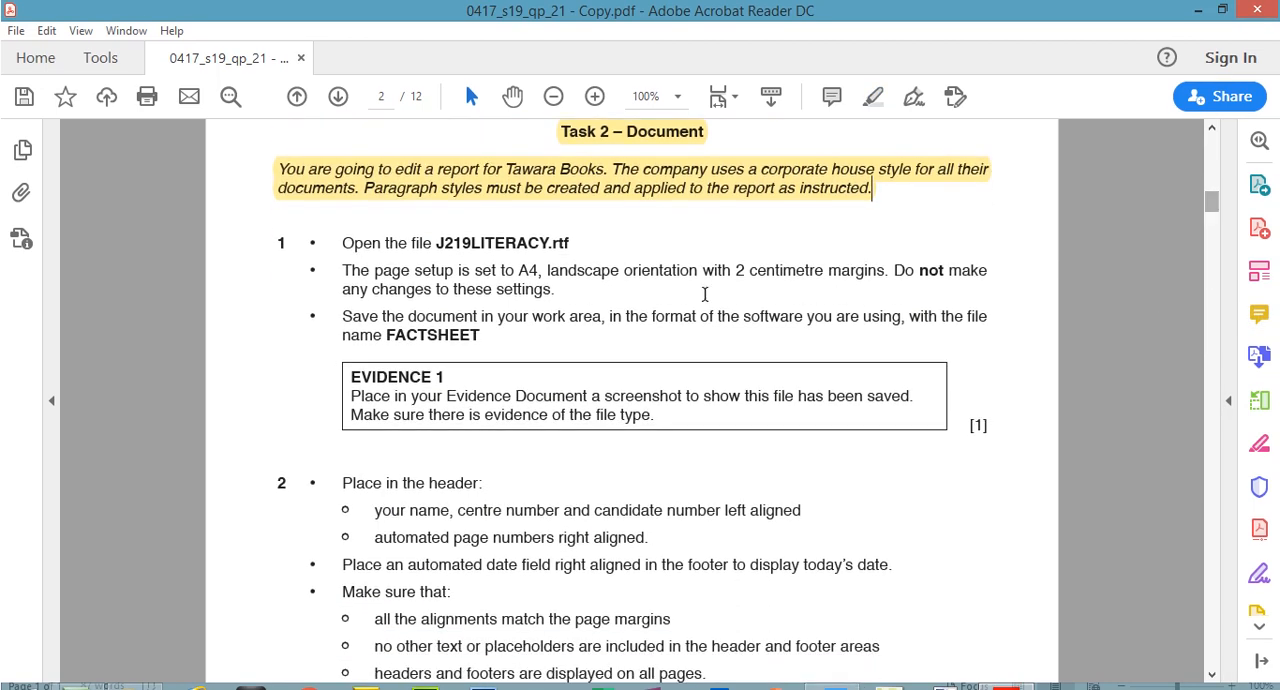
left_click_drag(440, 243, 570, 243)
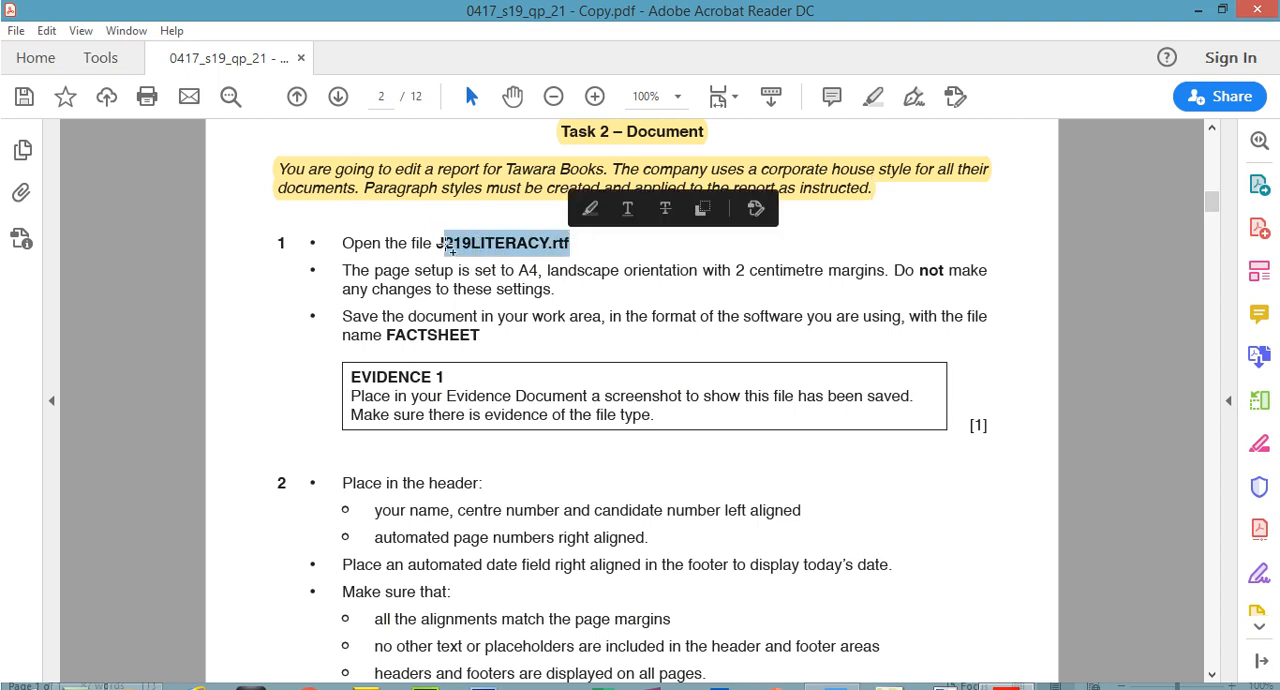
left_click_drag(437, 243, 576, 242)
left_click(873, 96)
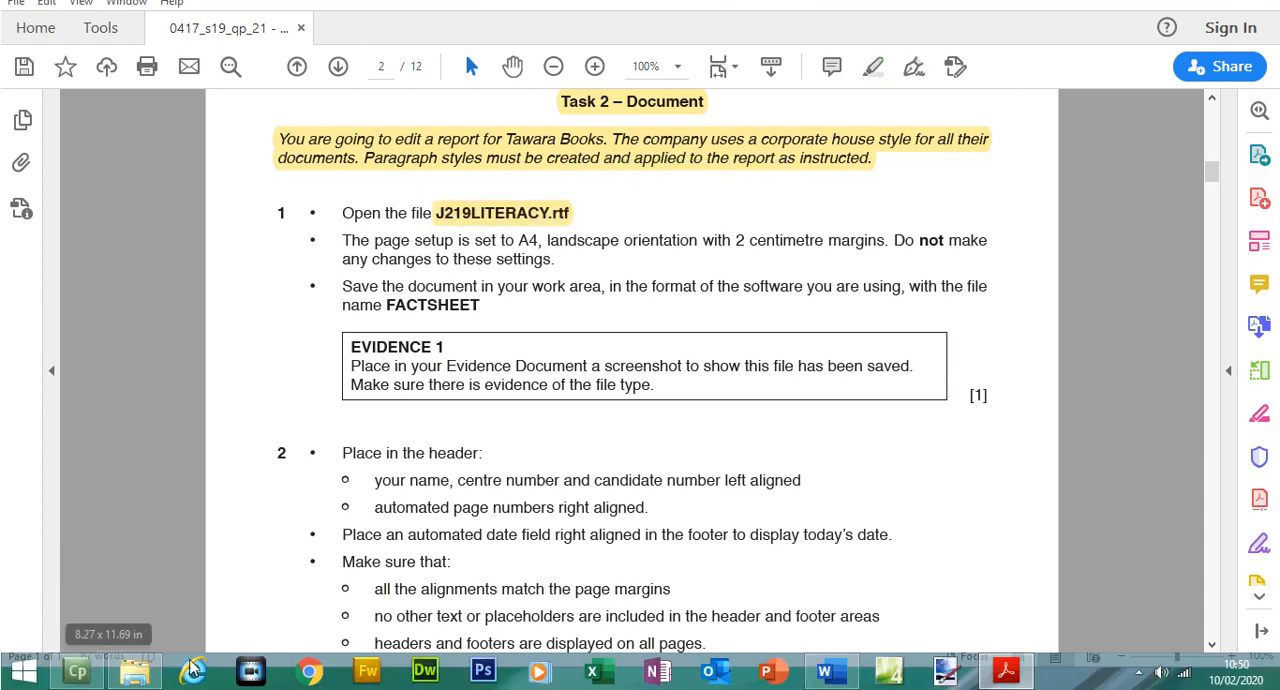
Open J219LITERACY.rtf from the Source Files June 2019 folder in File Explorer and enable editing in Word
left_click(135, 670)
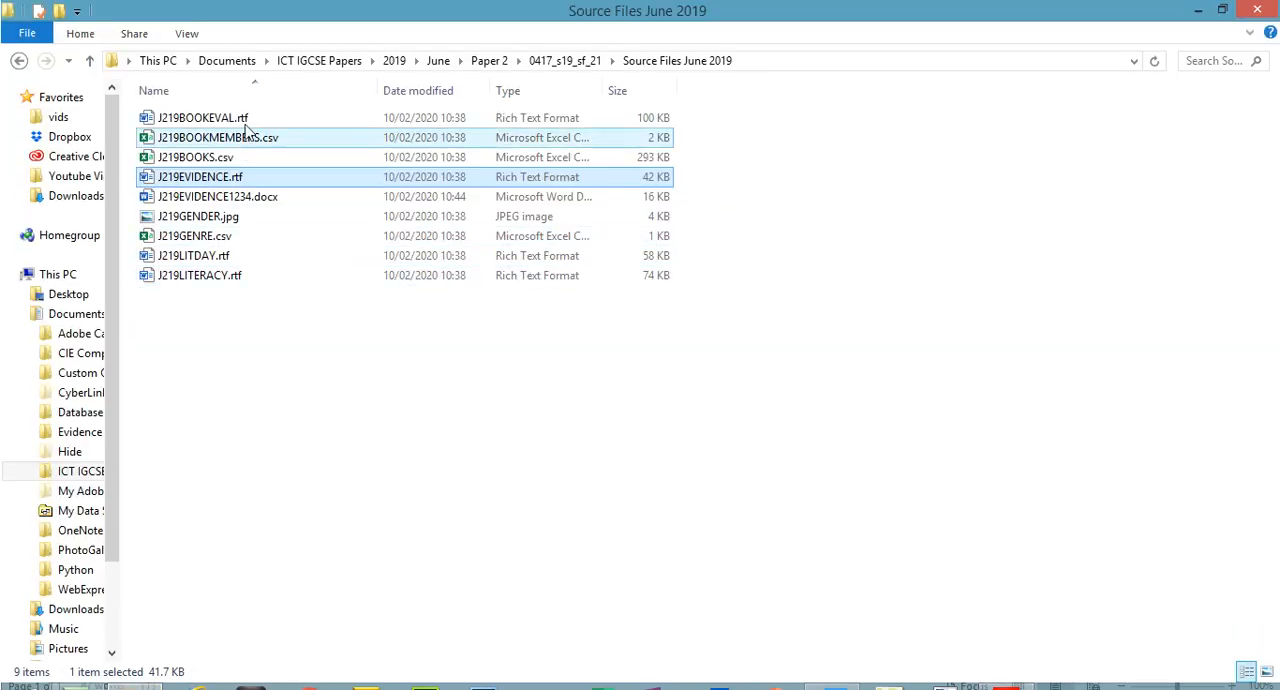
left_click(224, 278)
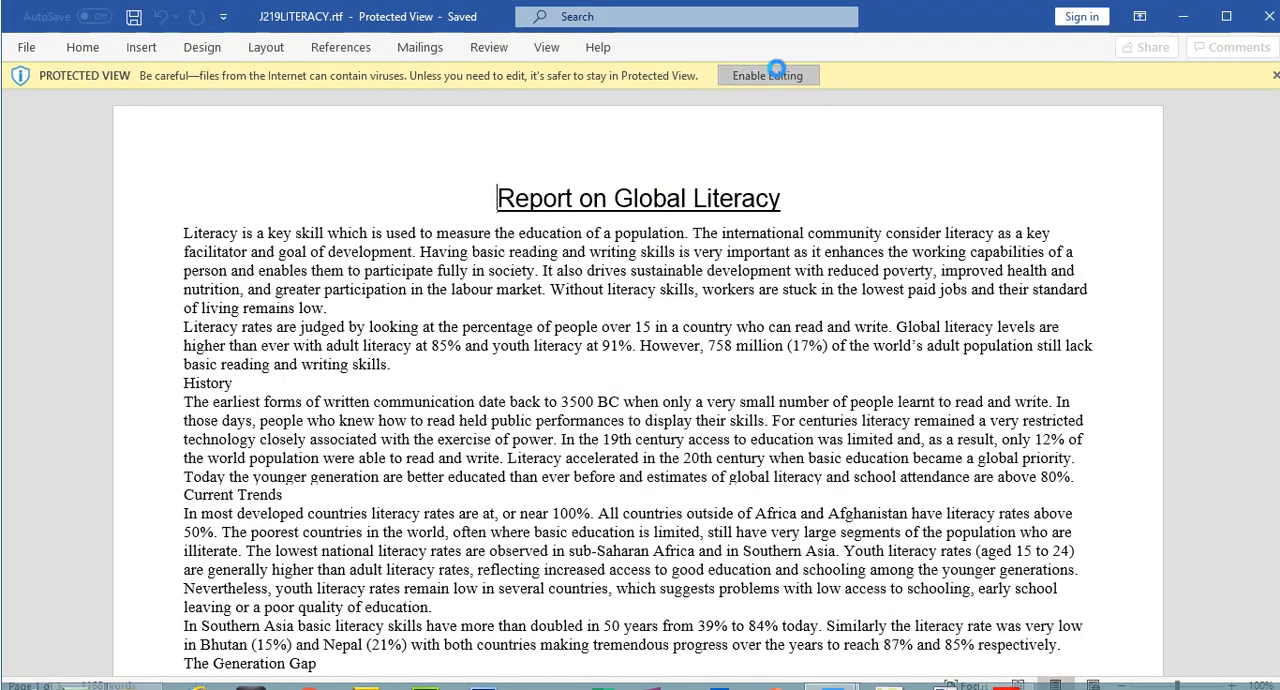
left_click(776, 72)
mouse_move(1278, 220)
left_mouse_down()
mouse_move(1278, 587)
mouse_move(1278, 200)
left_mouse_up()
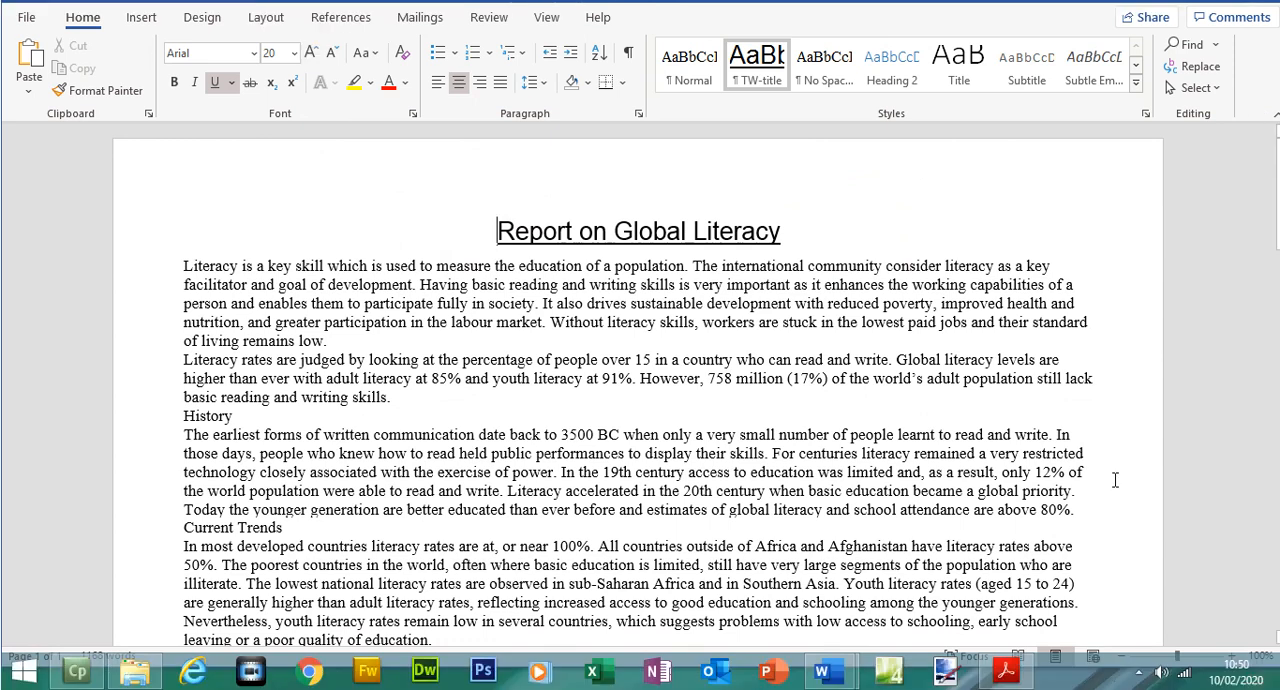
Switch to the exam paper in Acrobat Reader, highlight step 1's page setup instruction and copy the file name FACTSHEET
left_click(1008, 676)
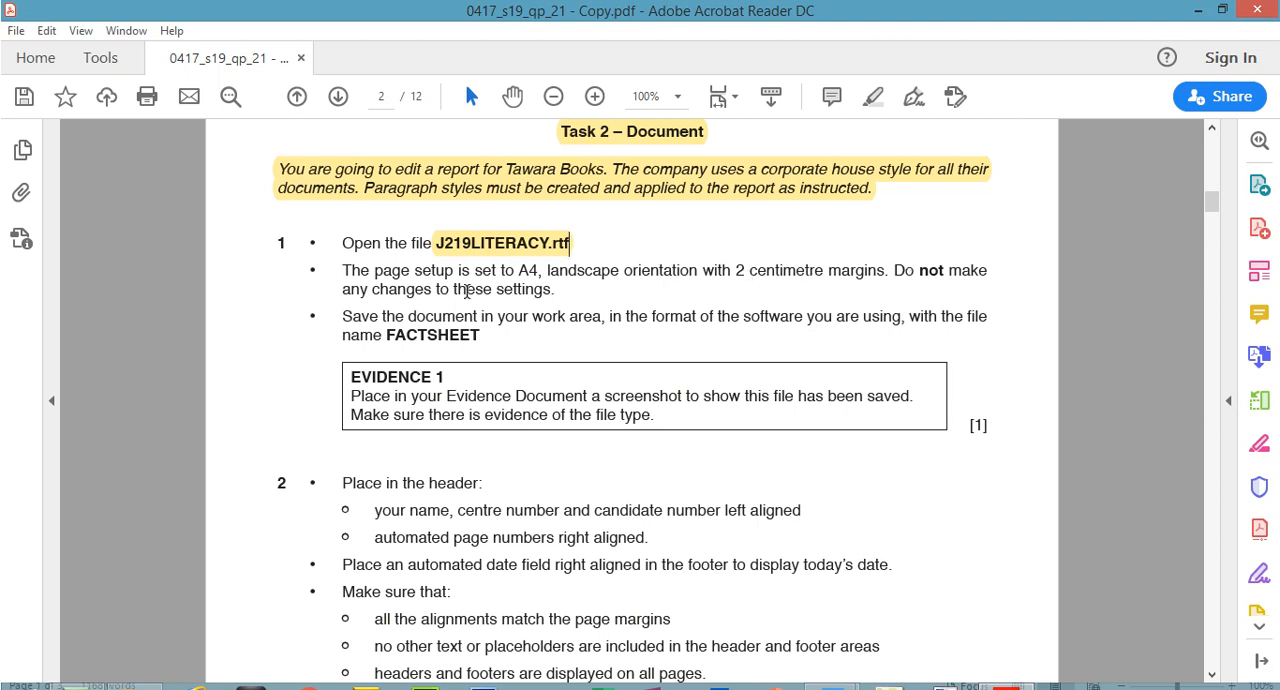
left_click_drag(345, 270, 556, 290)
left_click(878, 104)
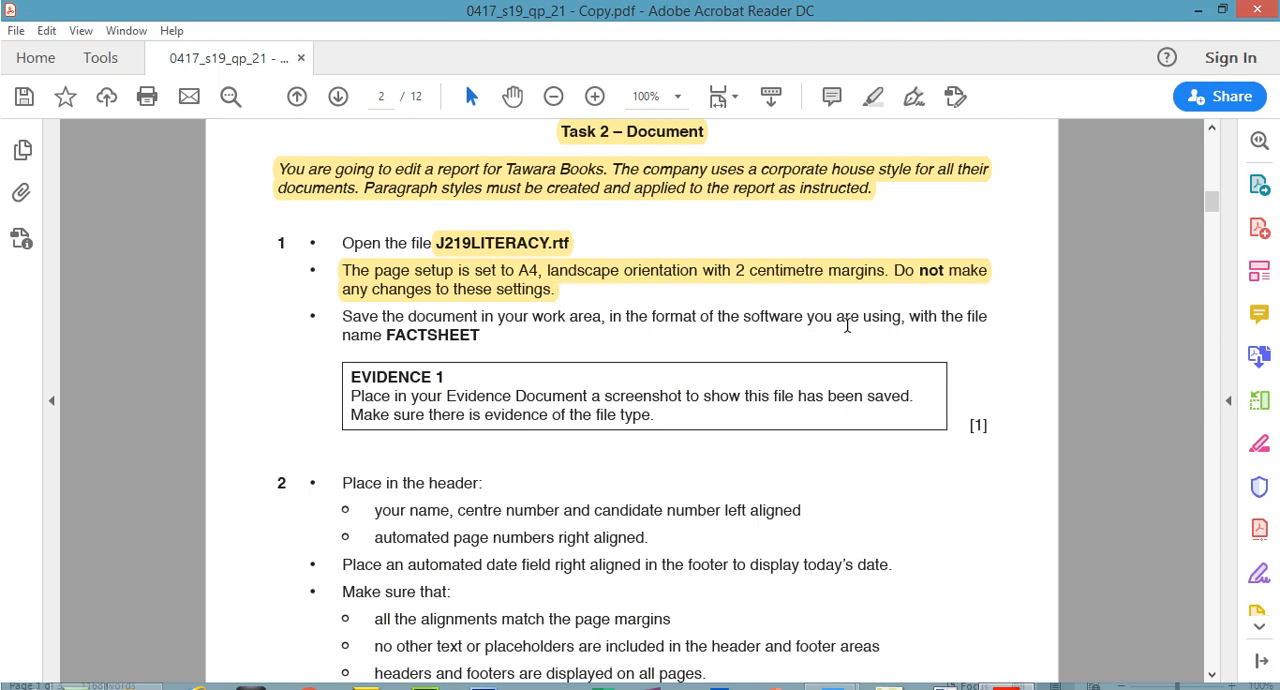
left_click_drag(389, 335, 478, 339)
right_click(474, 342)
left_click(500, 356)
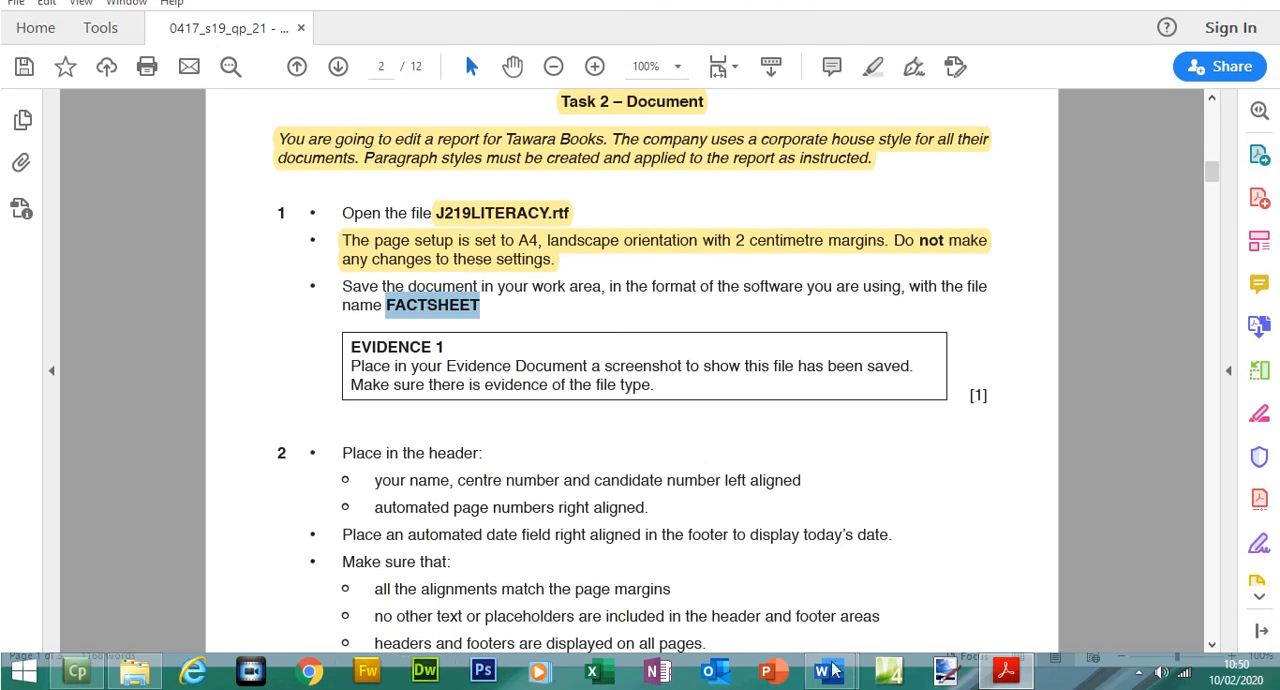
In Word, save the literacy report as FACTSHEET in Word Document (*.docx) format in Source Files June 2019, accepting the upgrade to the newest format
mouse_move(833, 671)
left_click(930, 618)
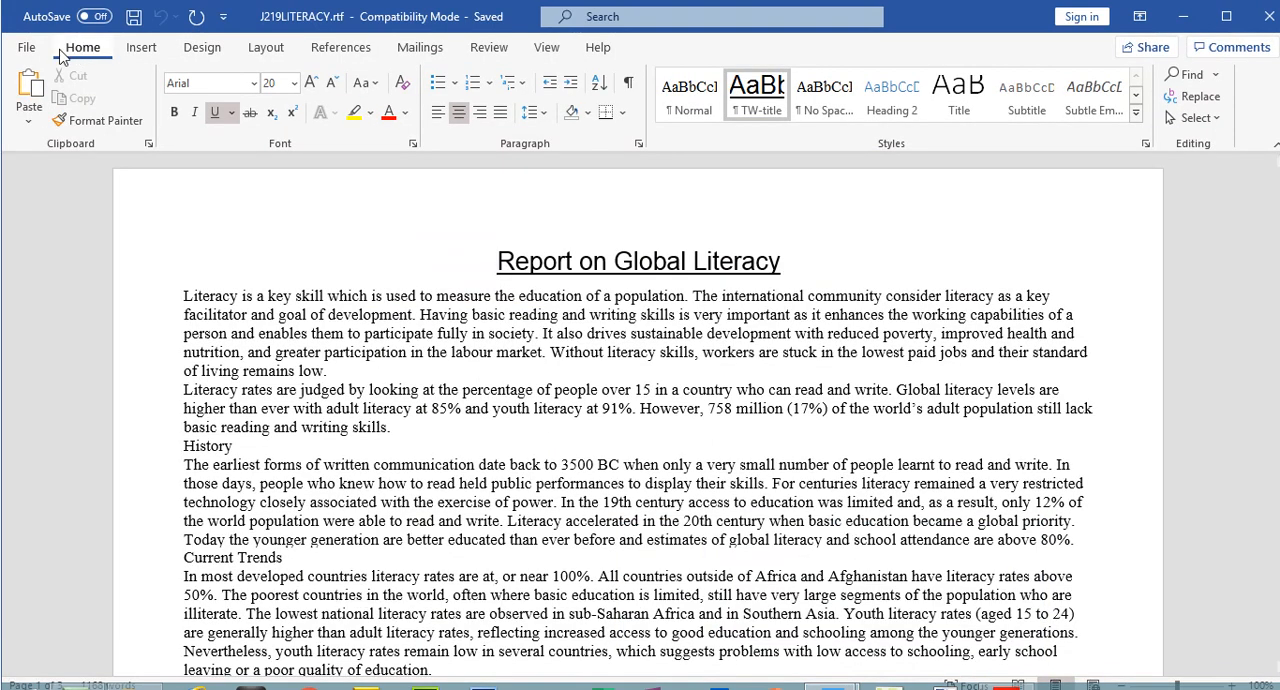
left_click(26, 47)
left_click(78, 298)
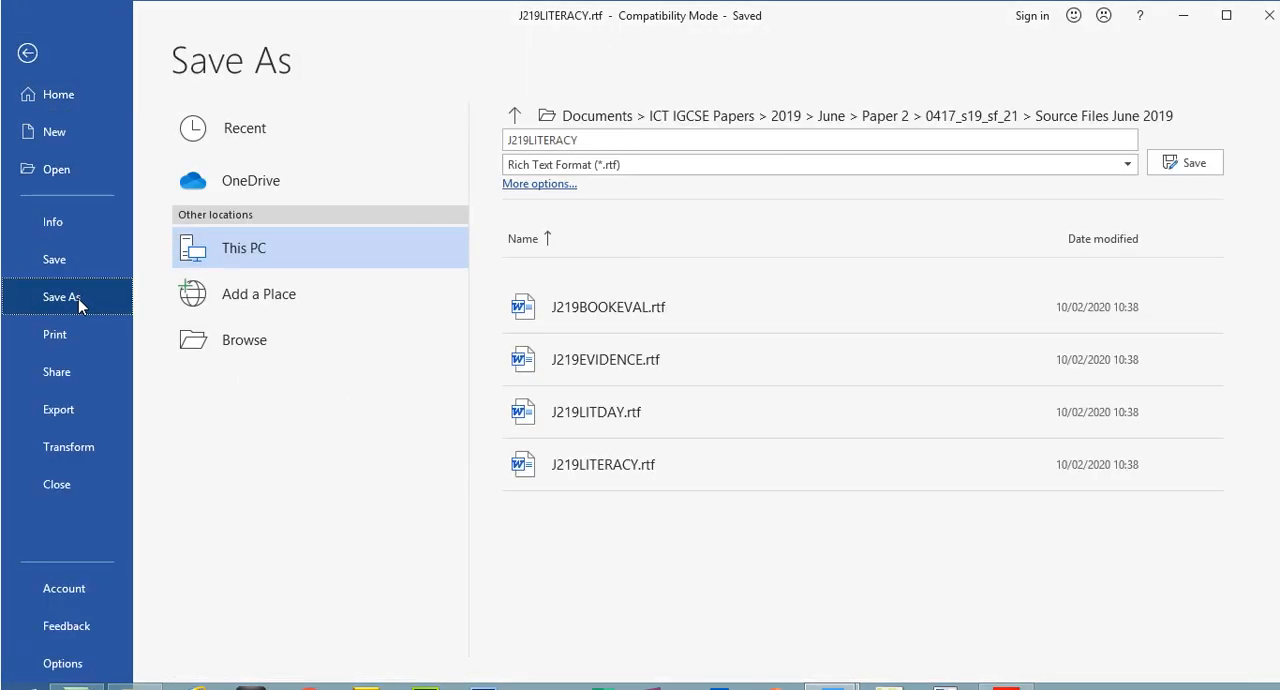
left_click(581, 141)
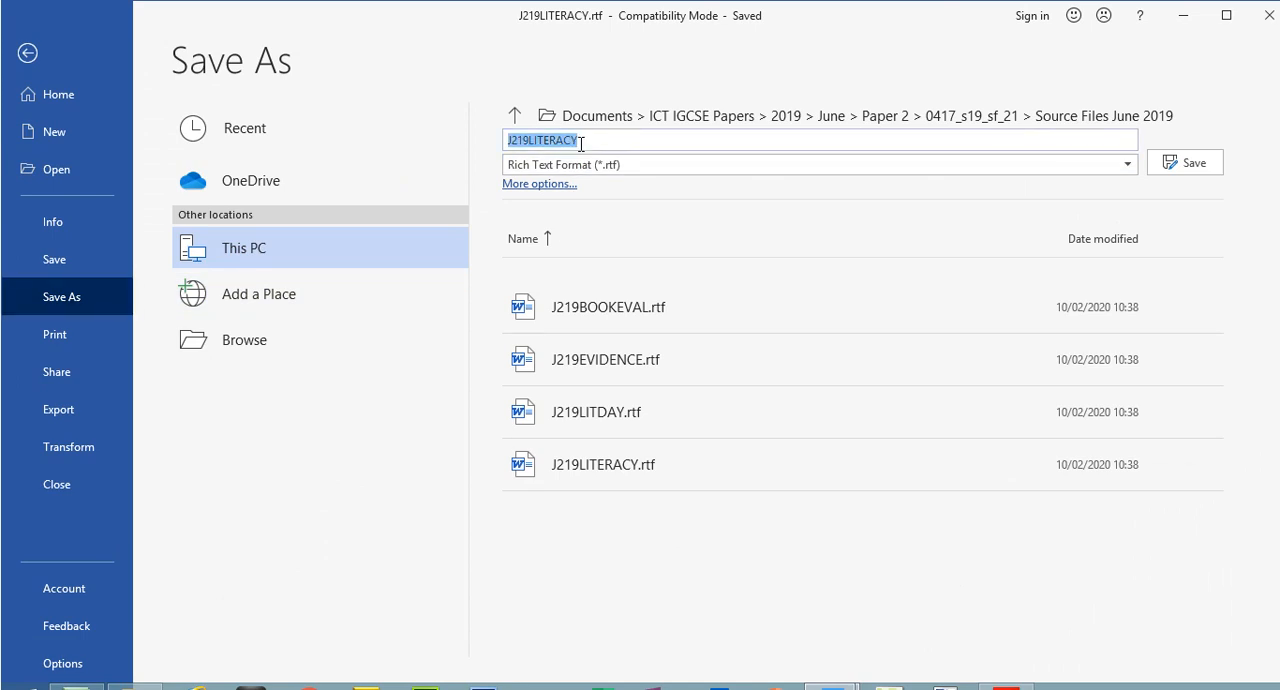
type("FACTSHEET")
left_click(595, 165)
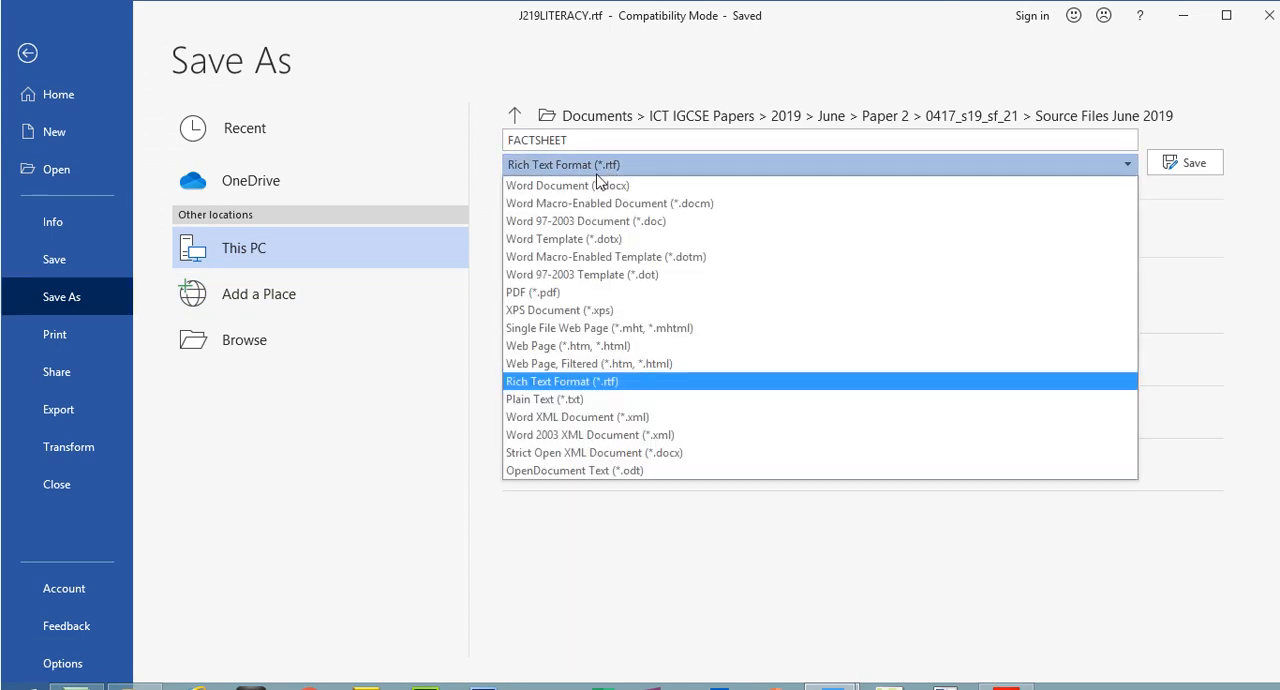
left_click(597, 190)
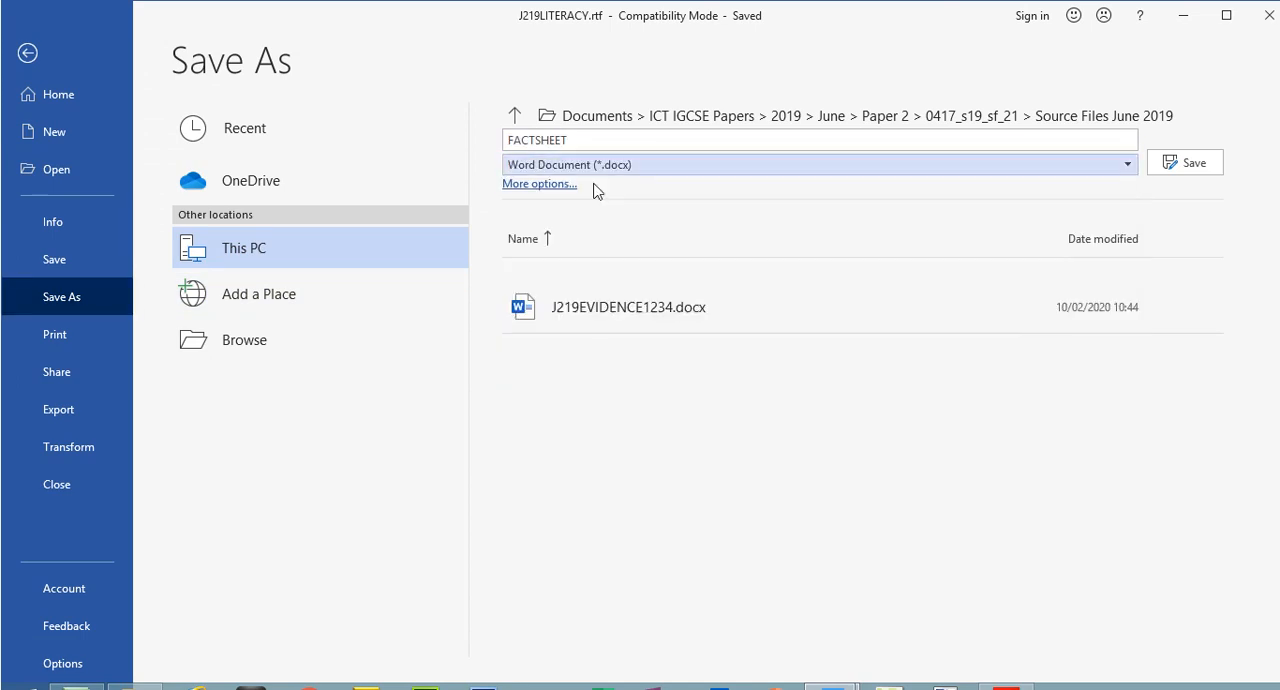
left_click(1128, 118)
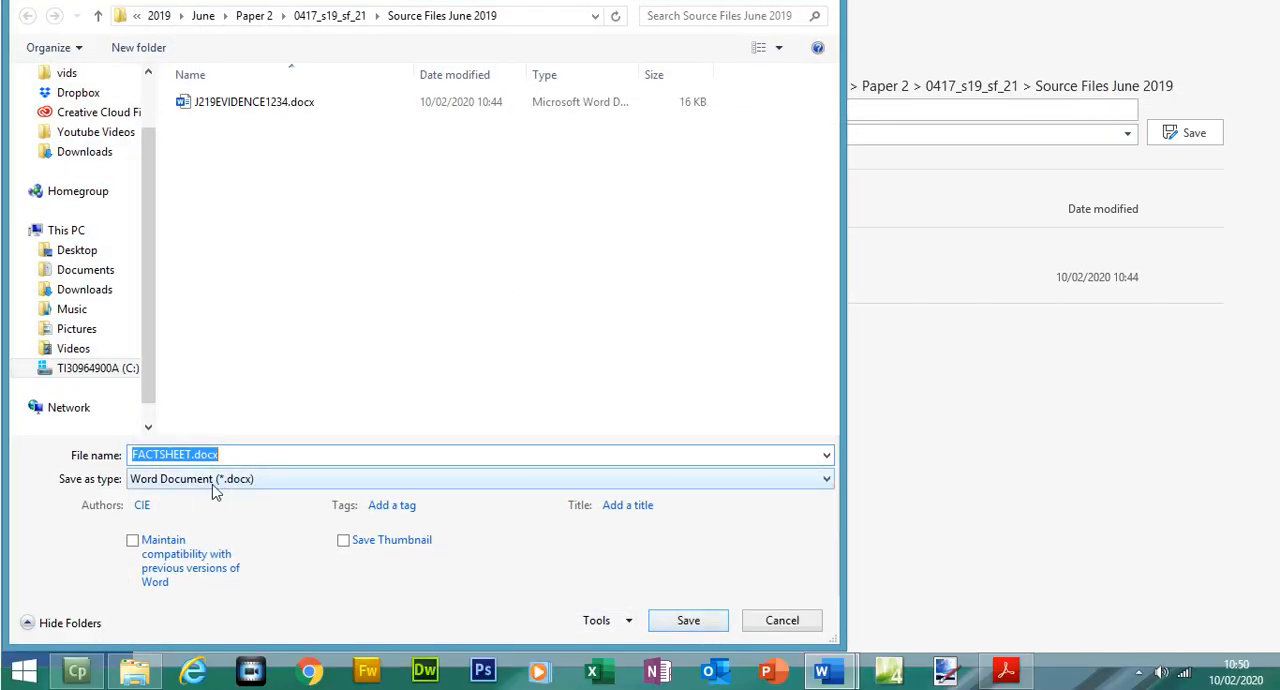
left_click(709, 620)
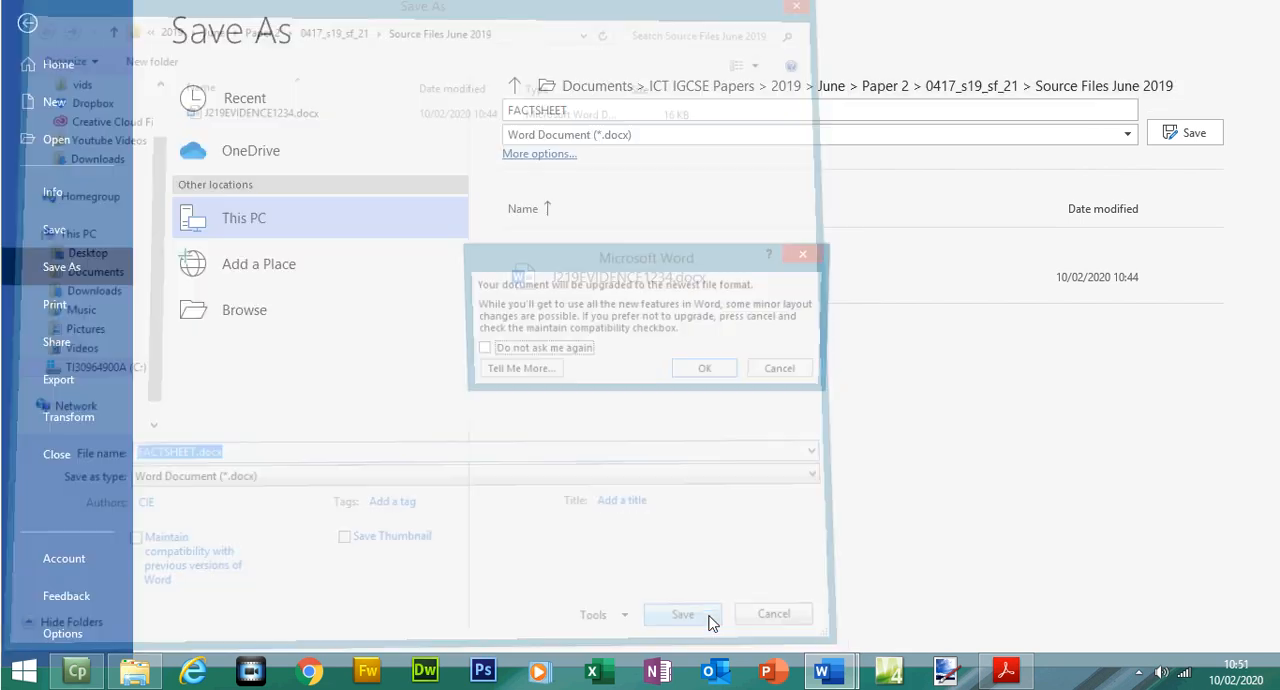
left_click(707, 371)
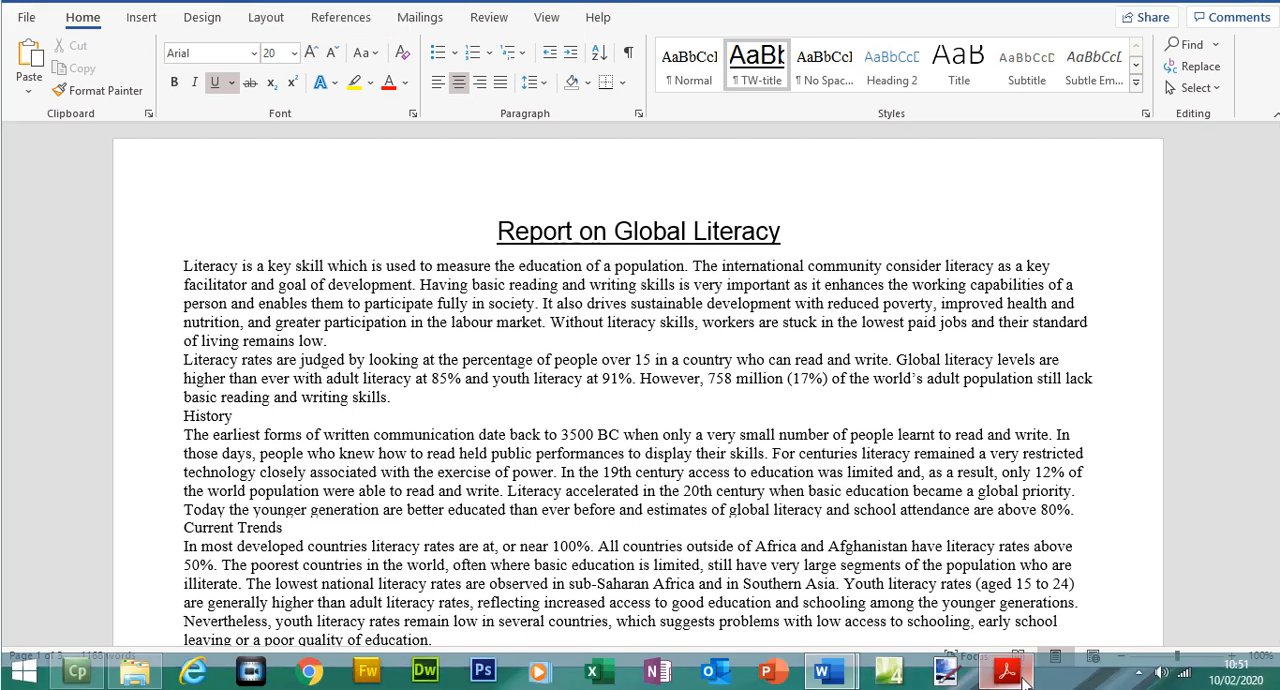
Switch to the exam paper in Acrobat Reader and highlight the FACTSHEET save instruction and the EVIDENCE 1 box text
left_click(1018, 678)
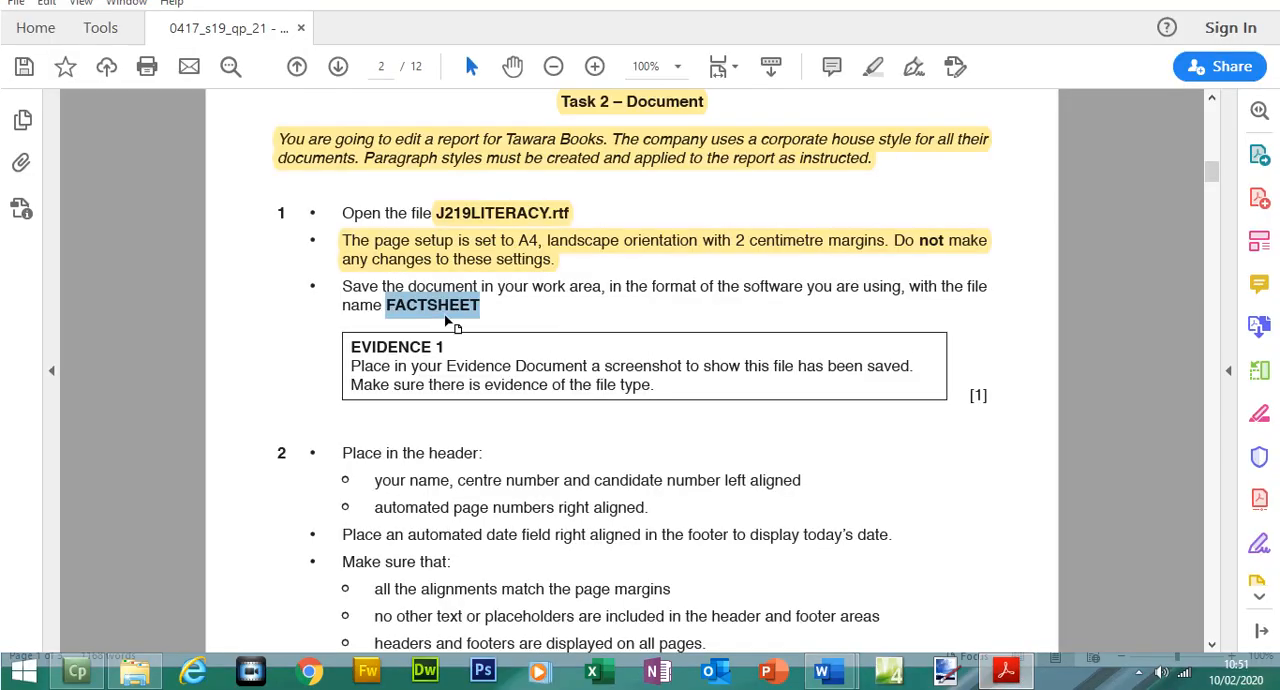
left_click_drag(342, 286, 464, 305)
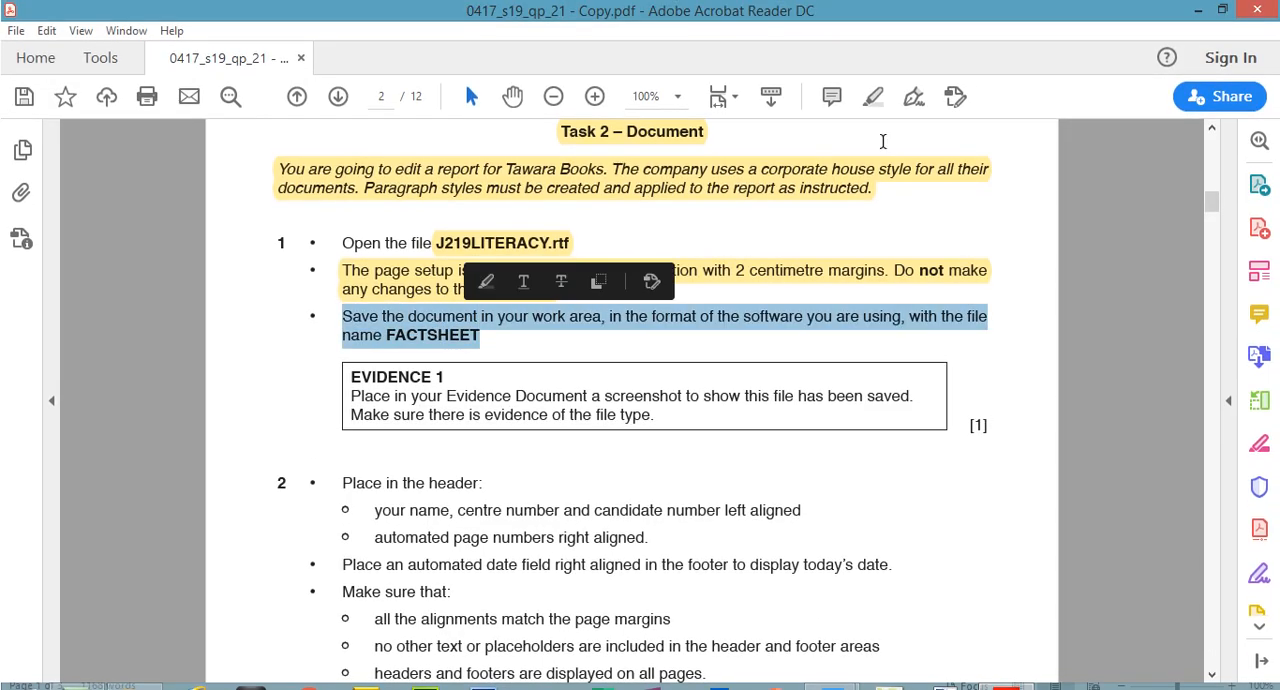
left_click(876, 98)
left_click_drag(361, 347, 438, 348)
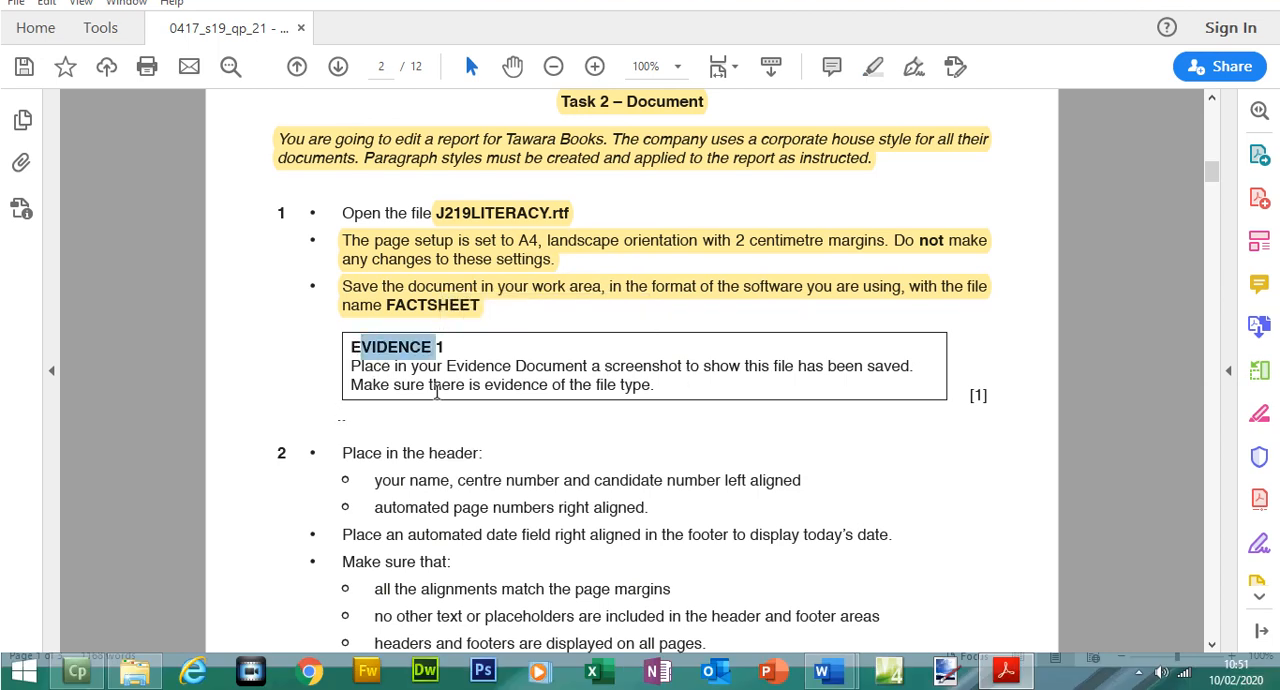
left_click_drag(660, 372, 662, 400)
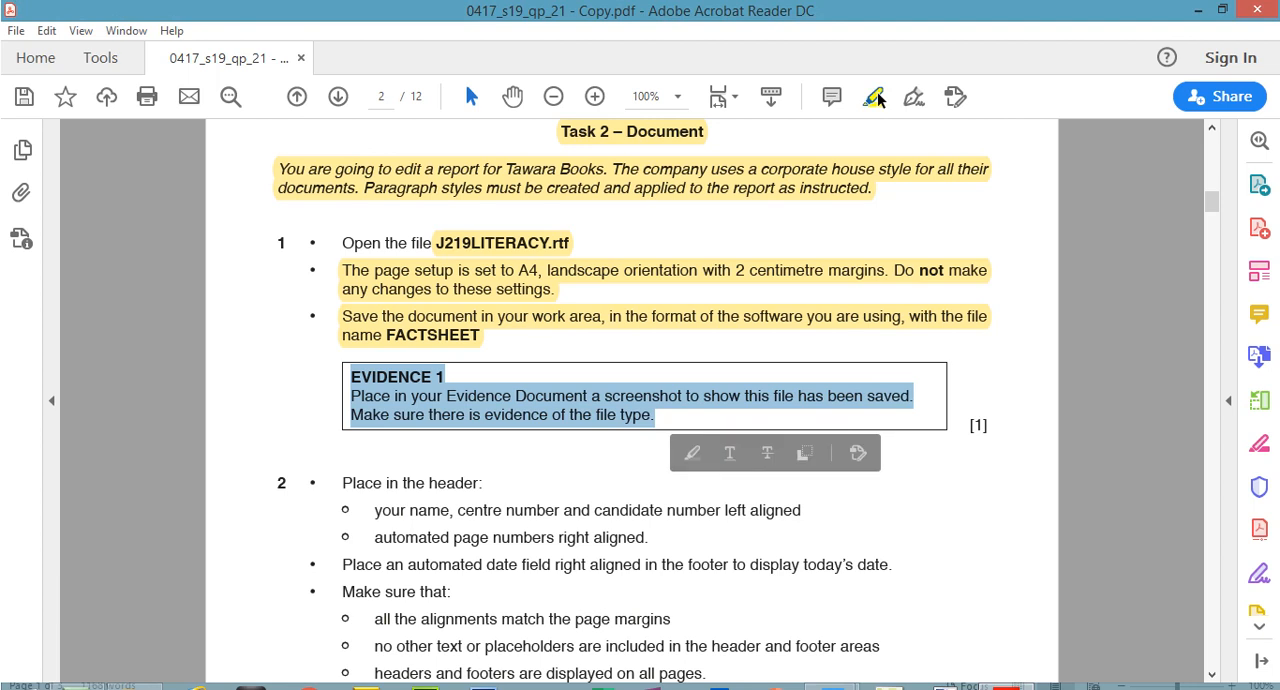
left_click(878, 97)
In File Explorer, select FACTSHEET.docx in Source Files June 2019 and widen the Type column to show the full file types
left_click(145, 672)
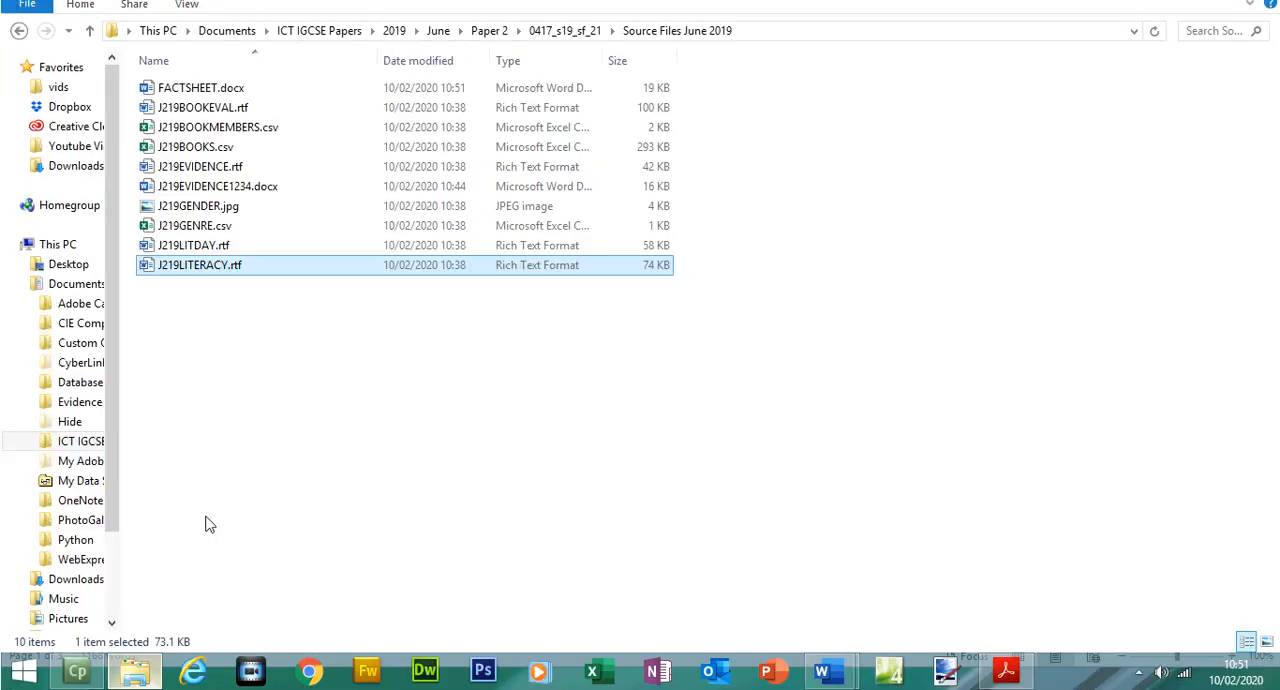
left_click(243, 187, "ctrl")
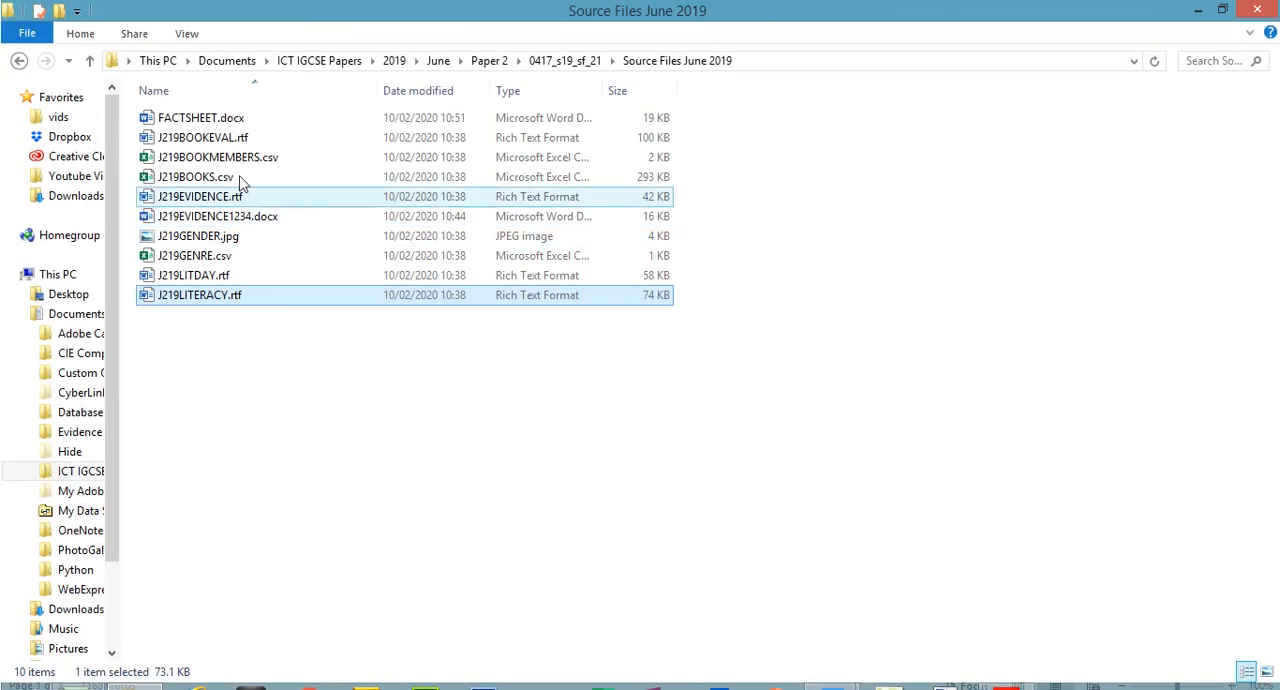
left_click(235, 119)
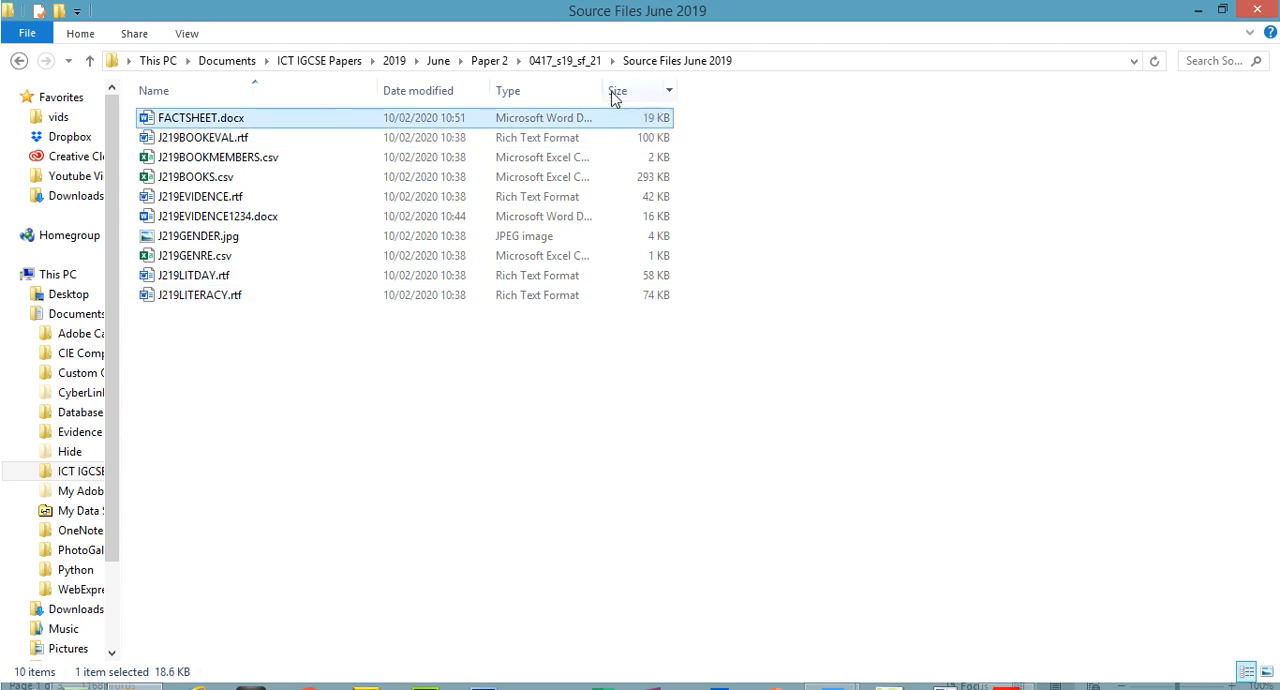
double_click(604, 90)
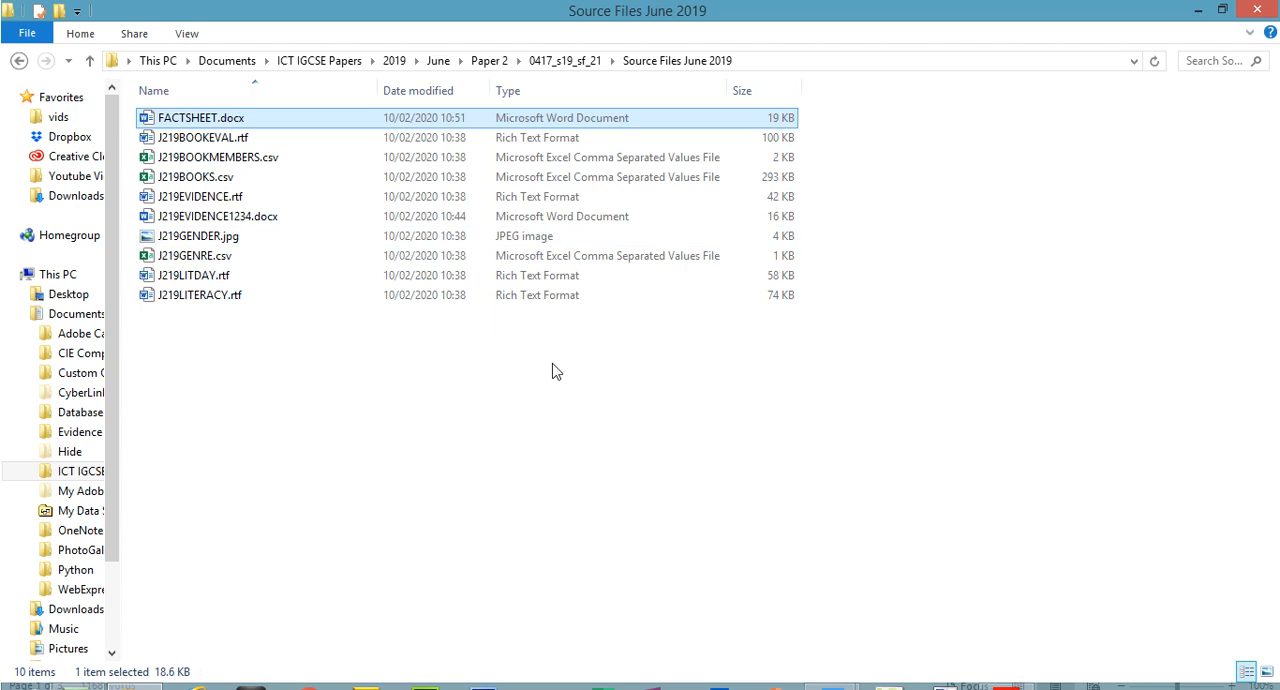
Switch to J219EVIDENCE1234.docx in Word and paste the folder screenshot under the Step 1 - EVIDENCE 1 heading
mouse_move(822, 668)
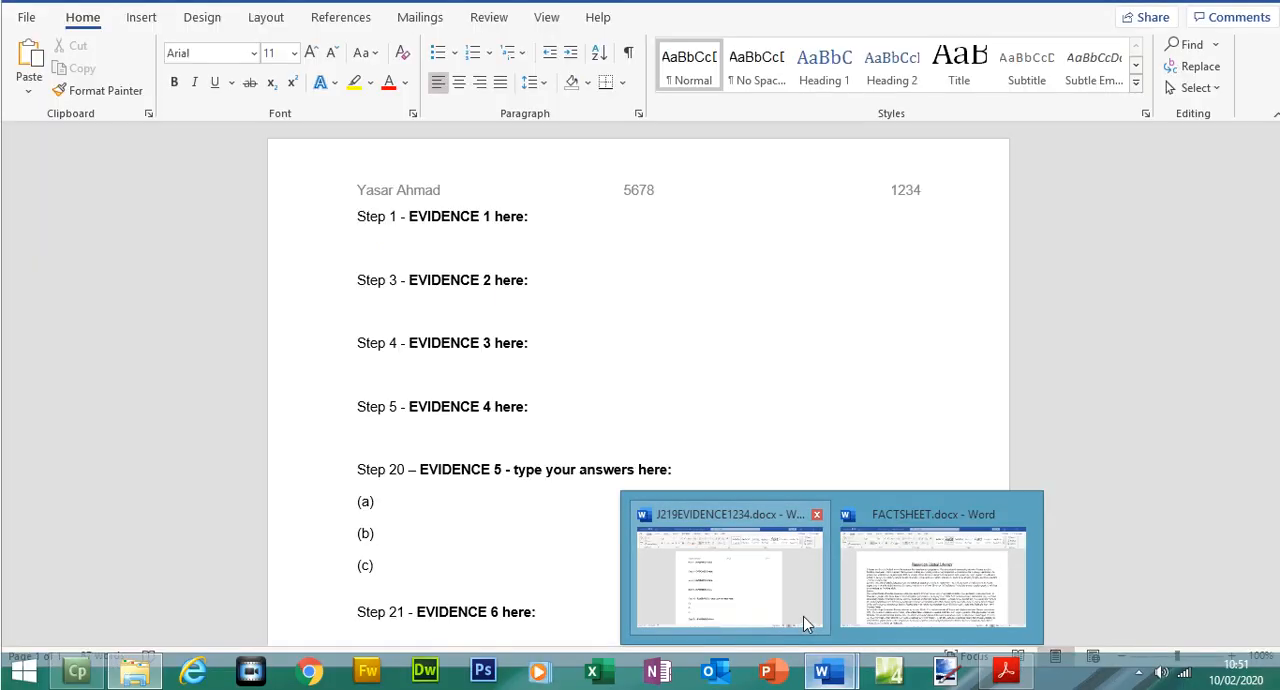
left_click(803, 617)
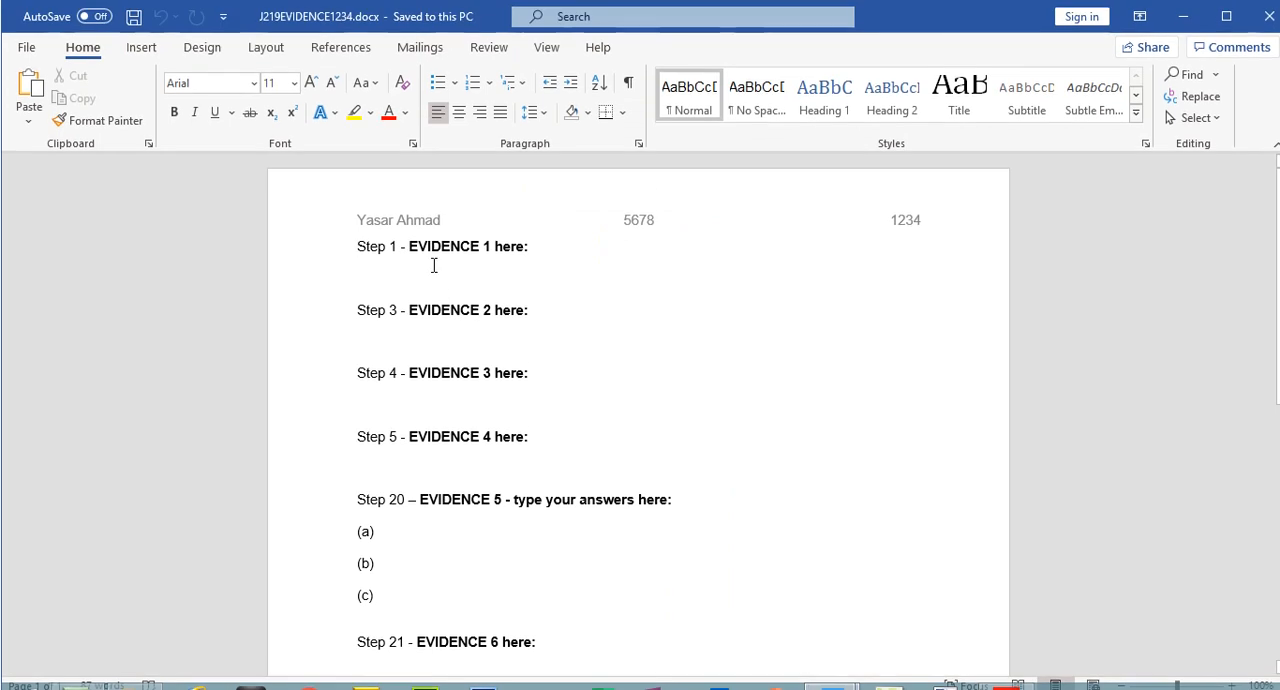
key("ctrl+v")
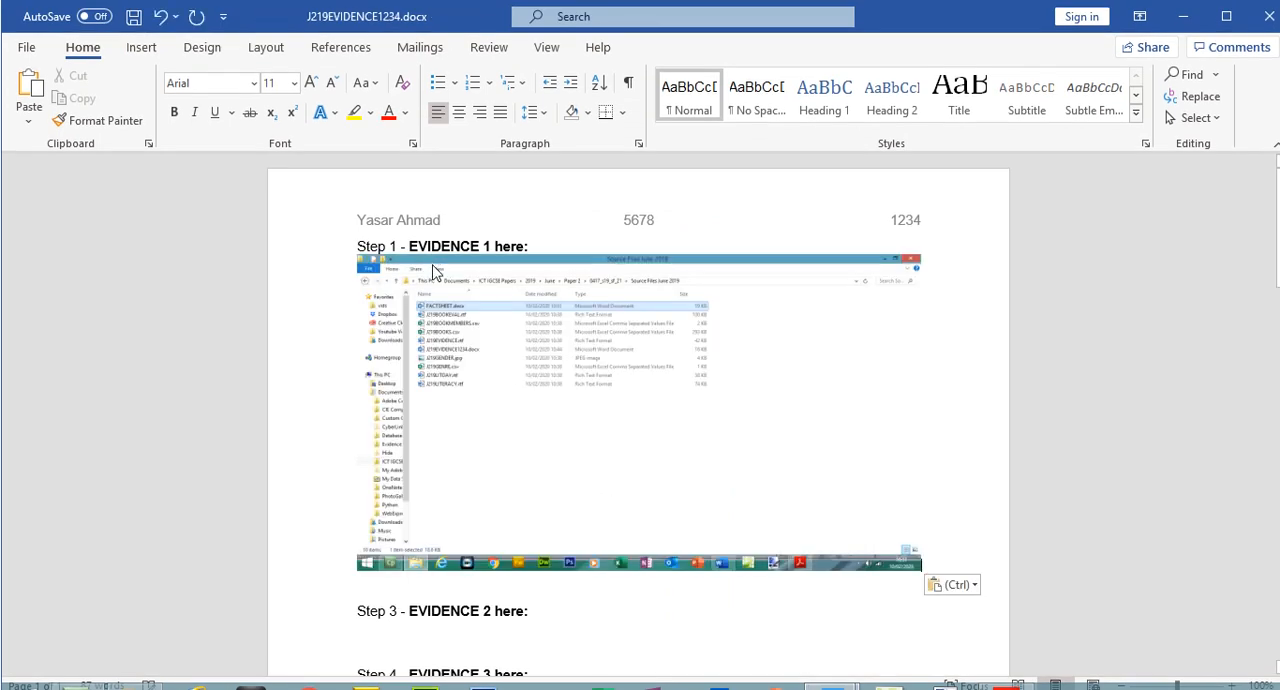
Crop the EVIDENCE 1 screenshot to the folder path and FACTSHEET.docx entry, enlarge it to 17.78 cm wide and save the evidence document
left_click(679, 46)
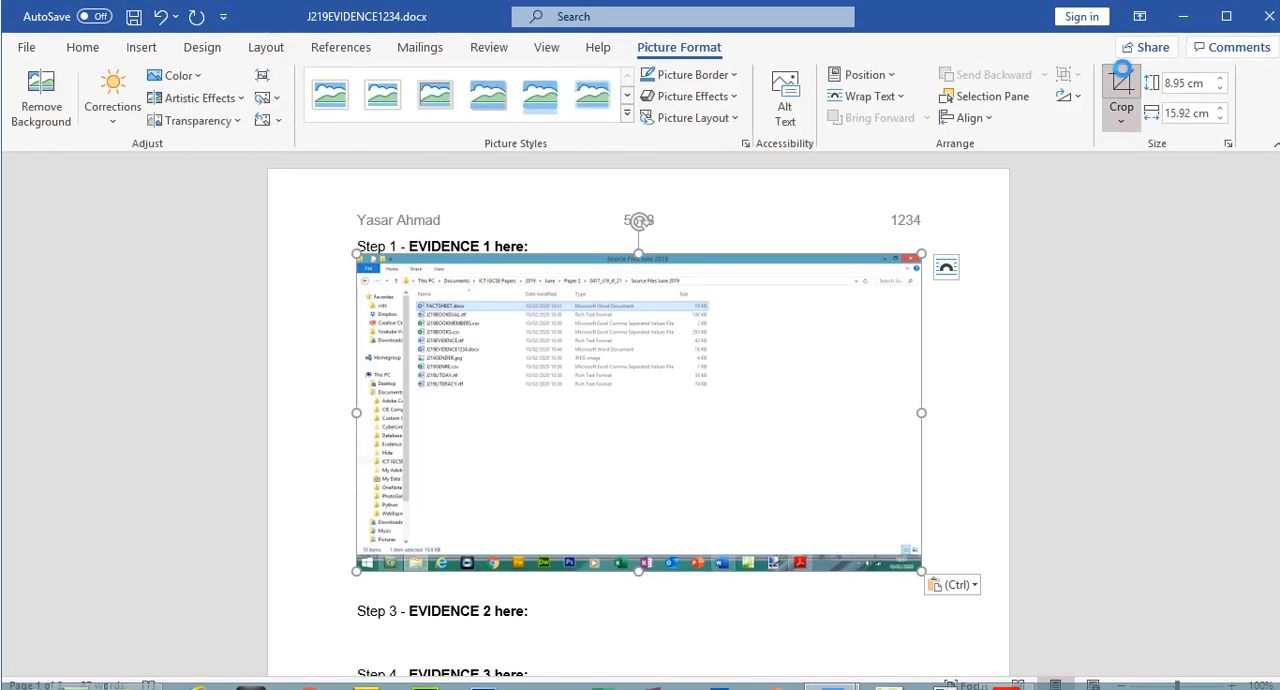
left_click(1121, 95)
mouse_move(719, 296)
left_mouse_down()
mouse_move(702, 276)
mouse_move(716, 293)
left_mouse_up()
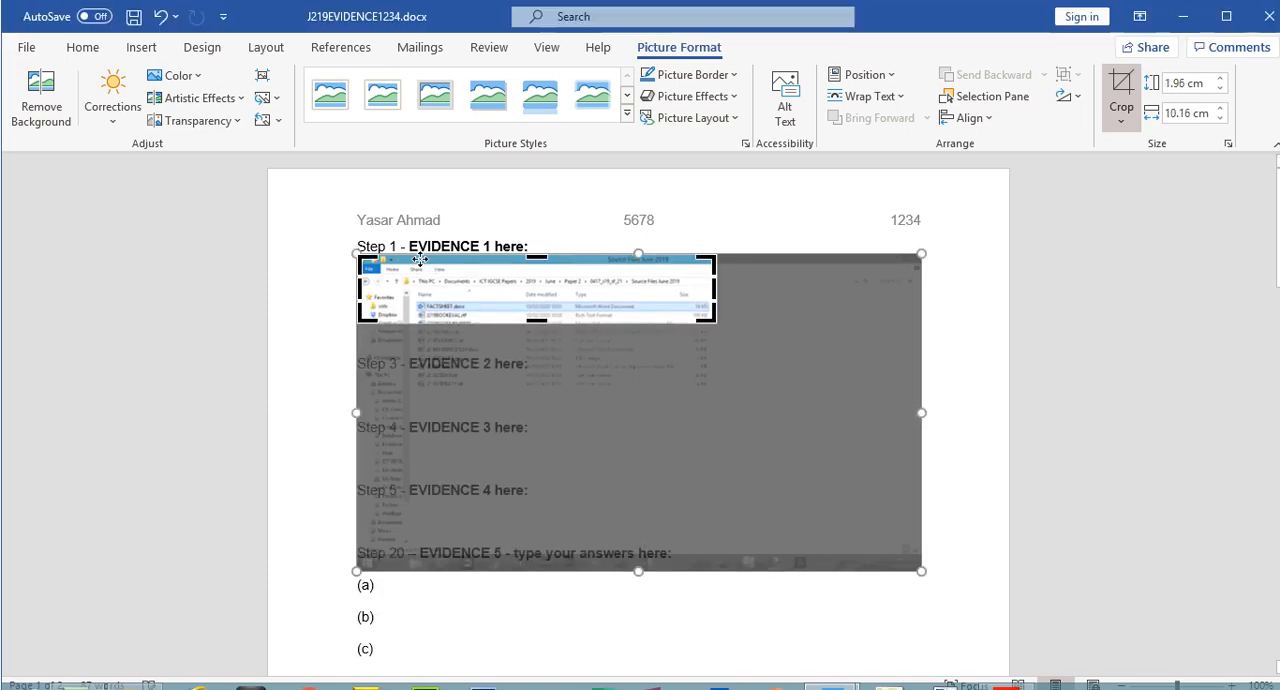
left_click_drag(360, 226, 403, 273)
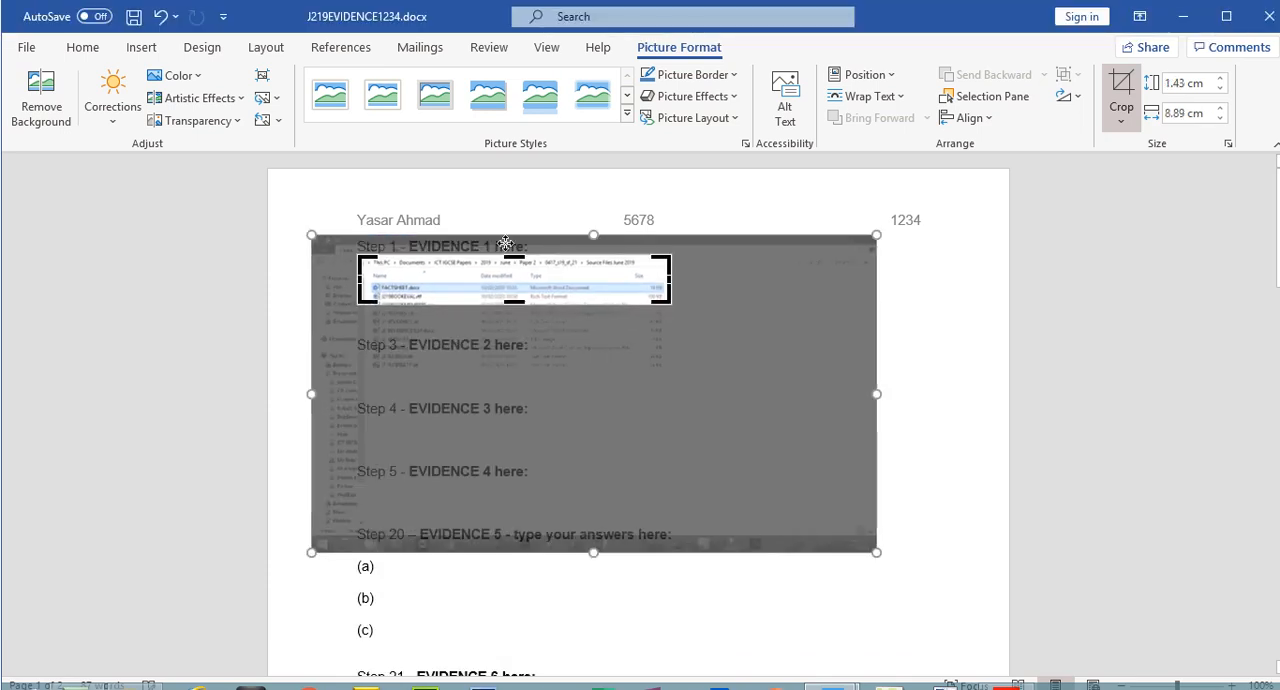
left_click(1121, 95)
left_click_drag(672, 310, 849, 354)
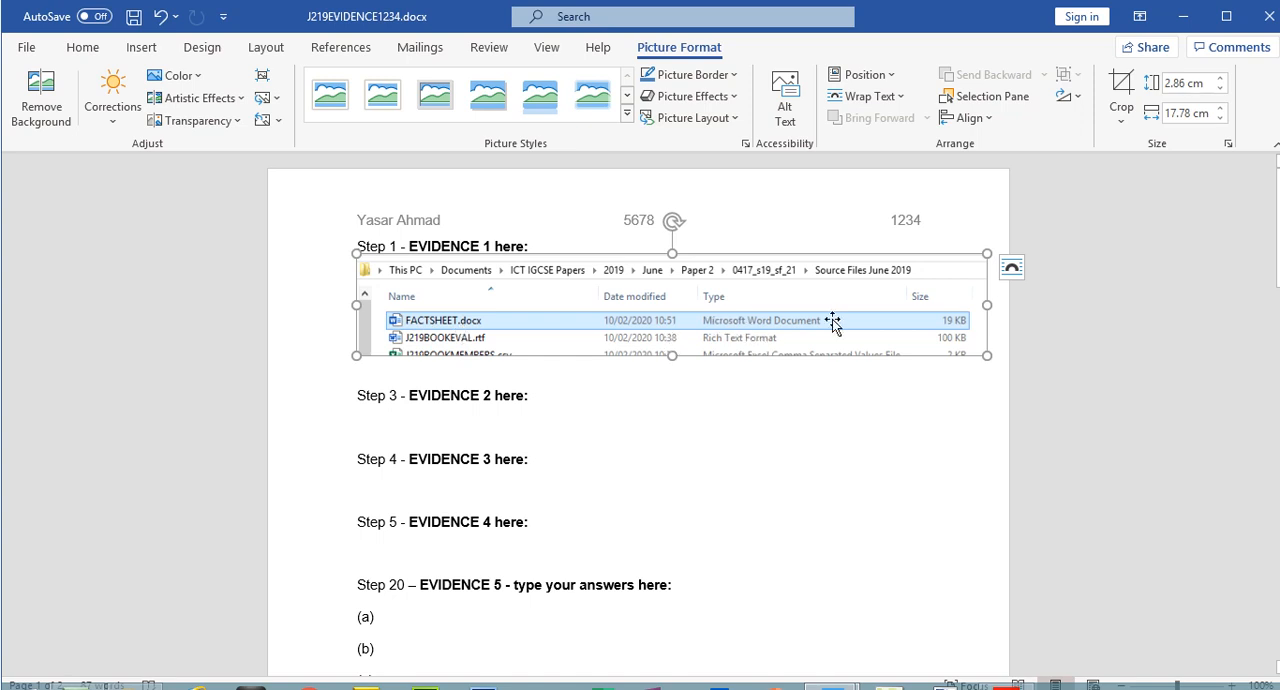
left_click(133, 16)
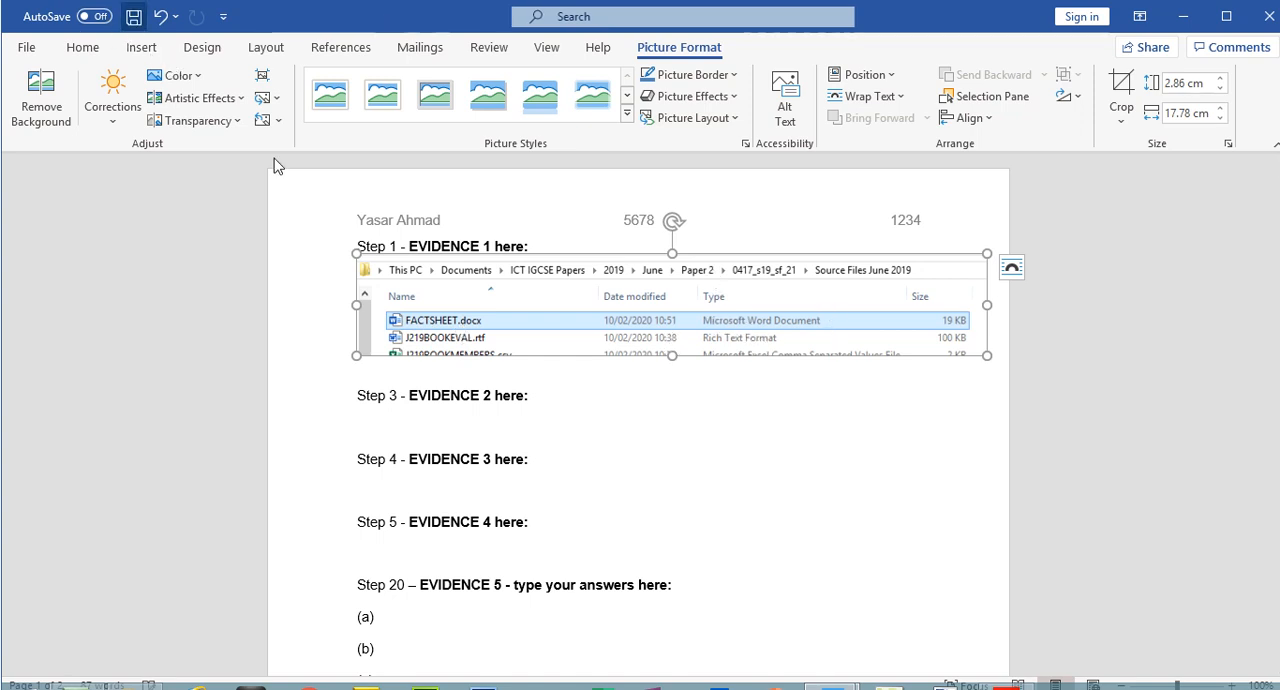
Switch to the exam paper in Acrobat Reader and highlight step 2's "Place in the header:" instruction
left_click(1007, 689)
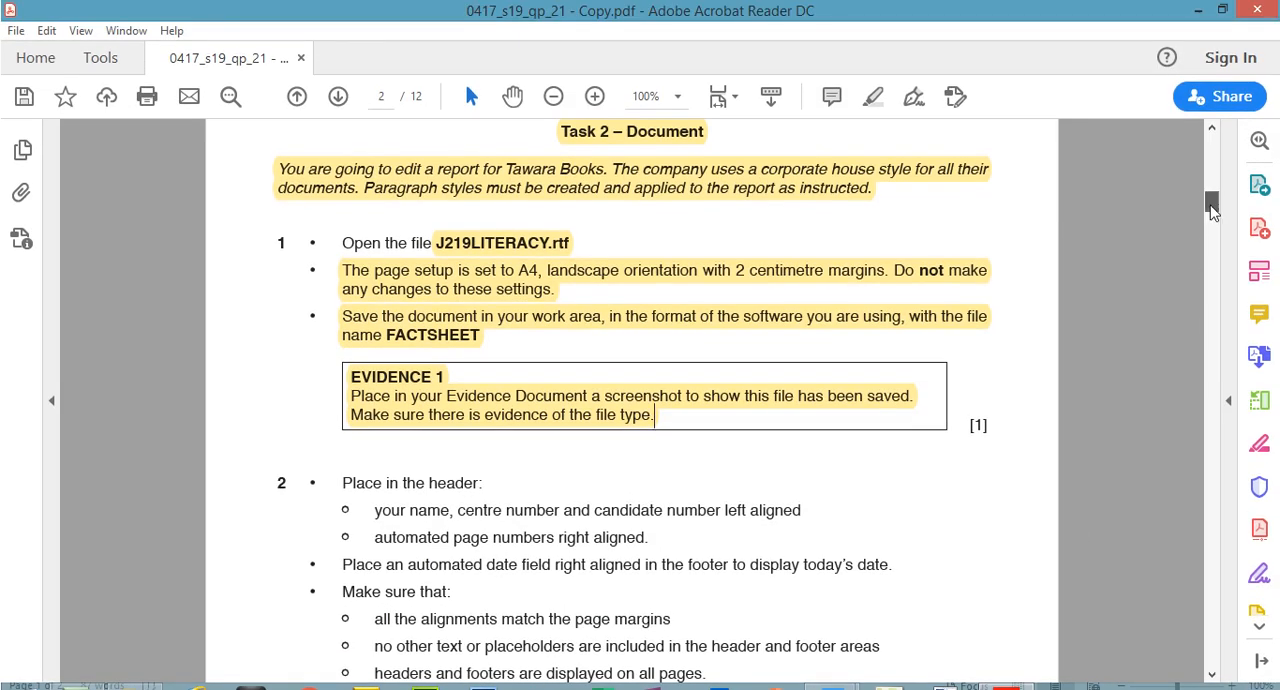
left_click_drag(1212, 207, 1212, 225)
left_click_drag(344, 175, 485, 175)
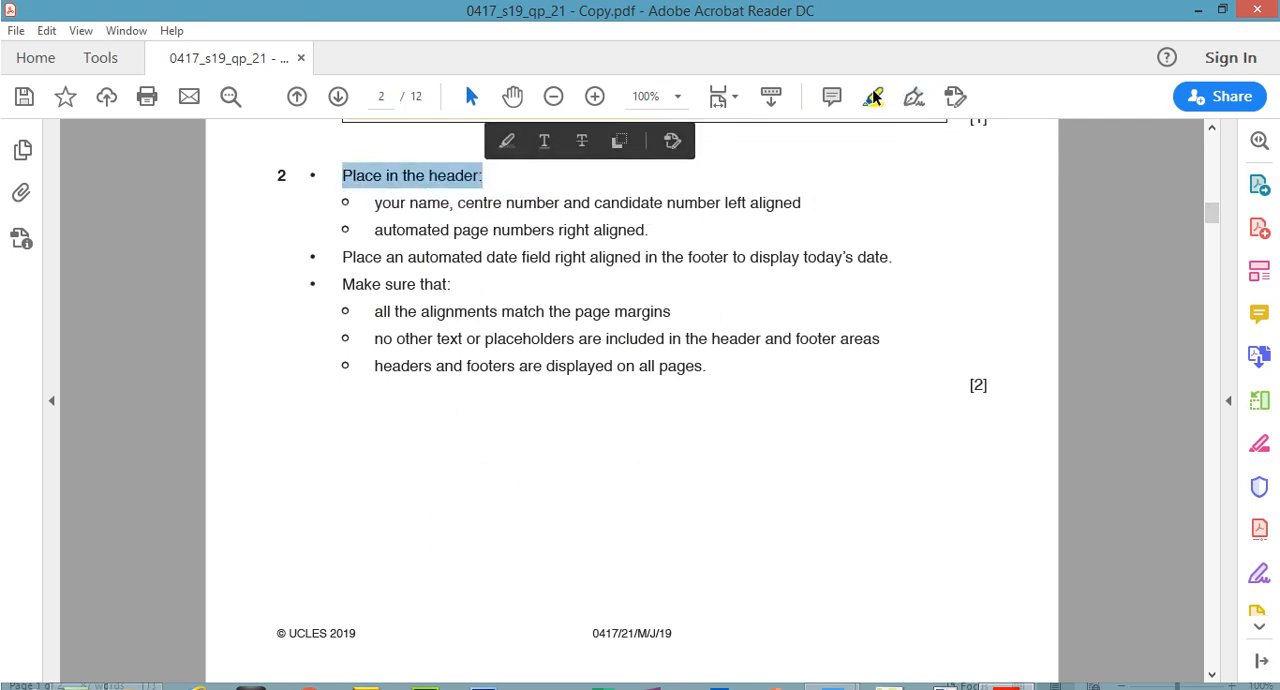
left_click(872, 96)
Switch to FACTSHEET.docx in Word and insert the Blank (Three Columns) header
mouse_move(818, 668)
left_click(922, 575)
left_click(152, 50)
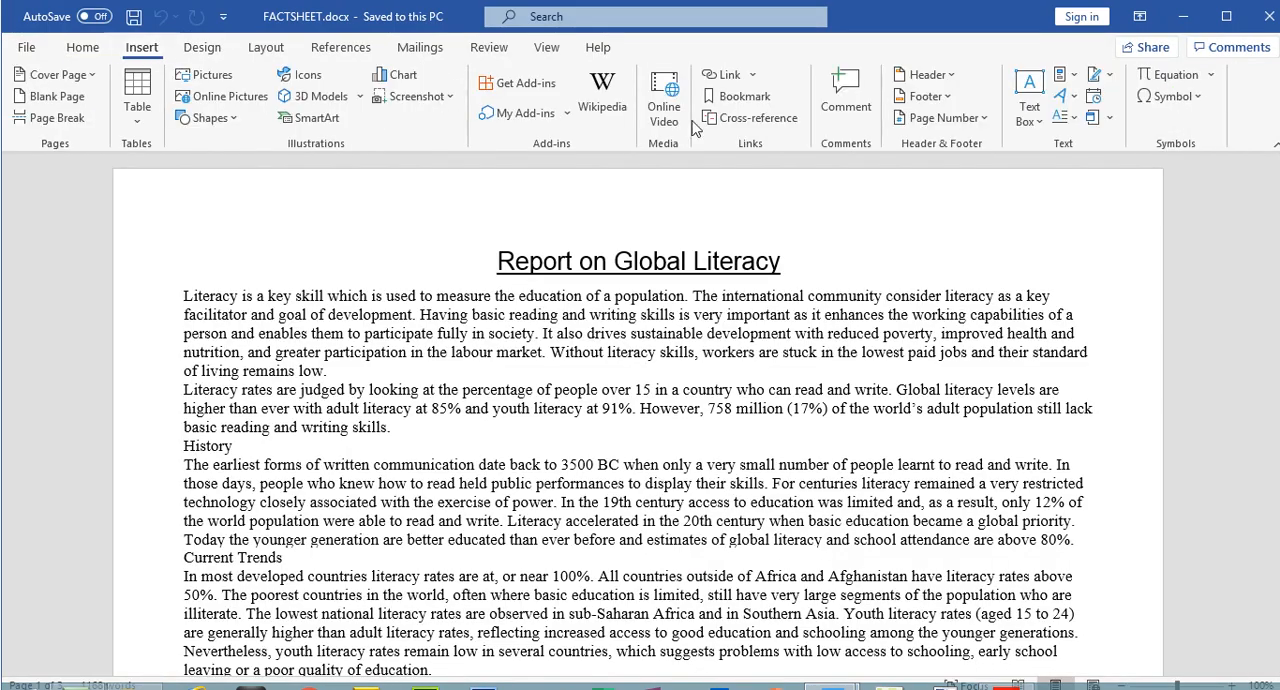
left_click(942, 78)
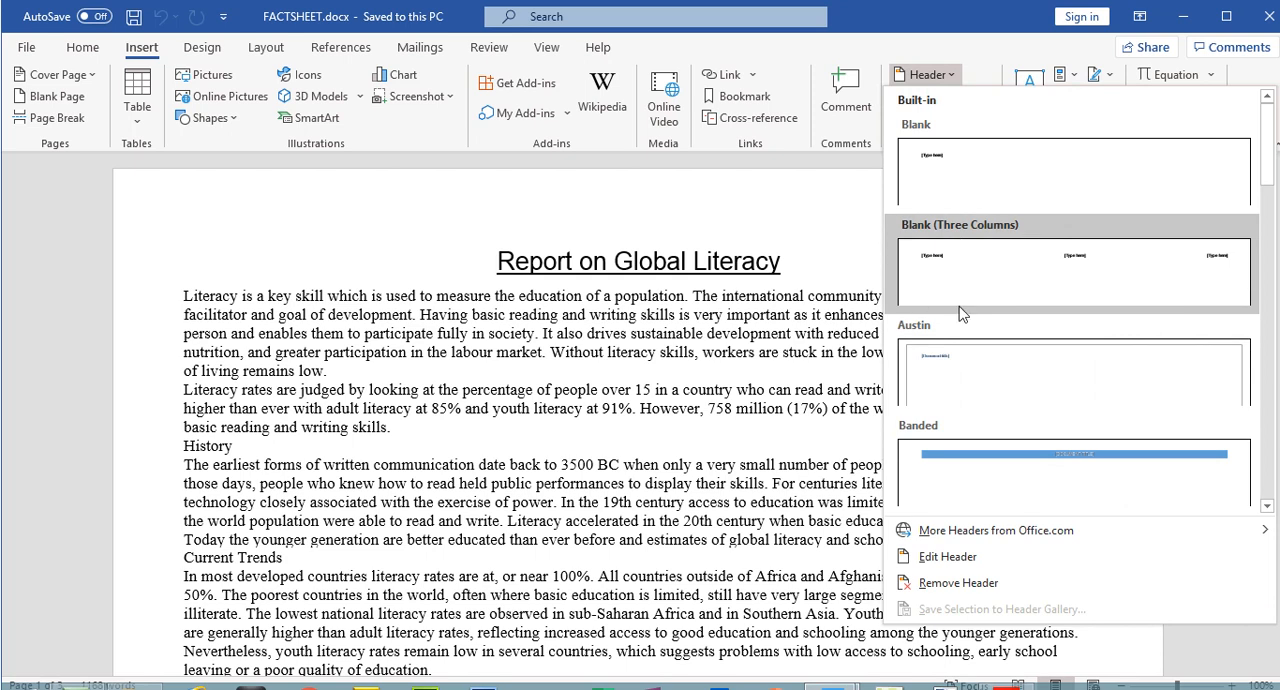
left_click(991, 277)
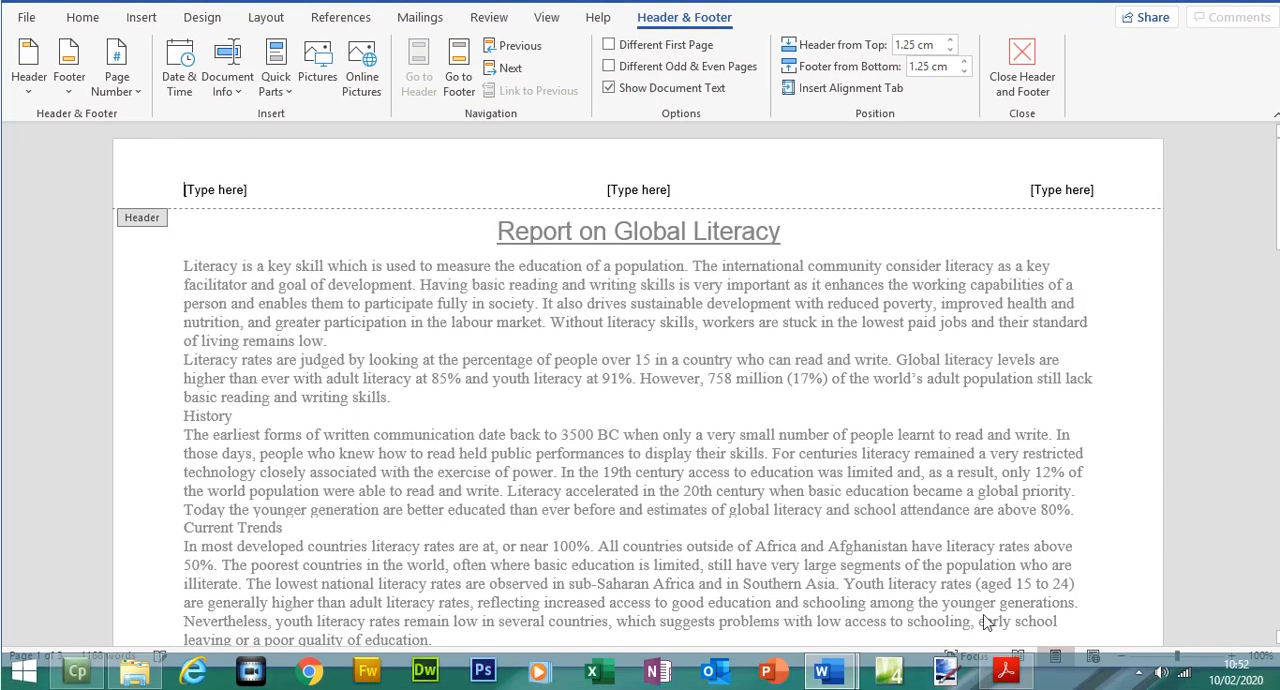
In the exam paper in Acrobat Reader, select the "your name, centre number and candidate number left aligned" line to review it
left_click(1006, 683)
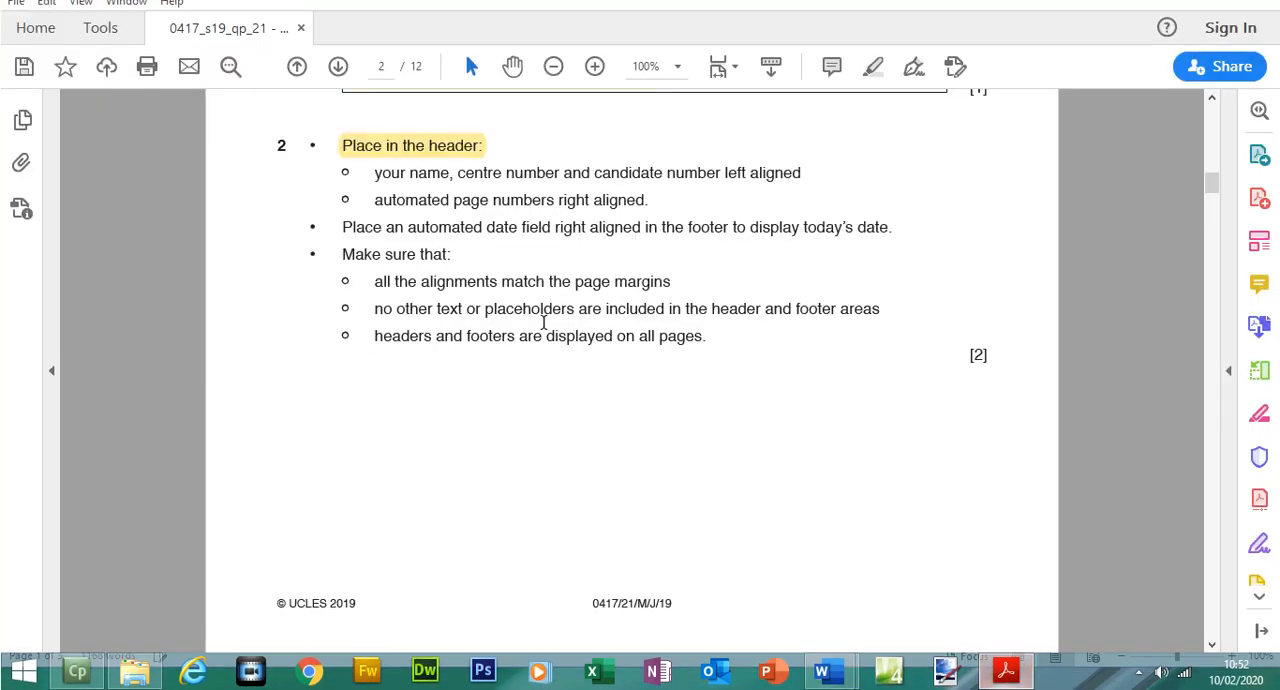
left_click(376, 188)
double_click(371, 204)
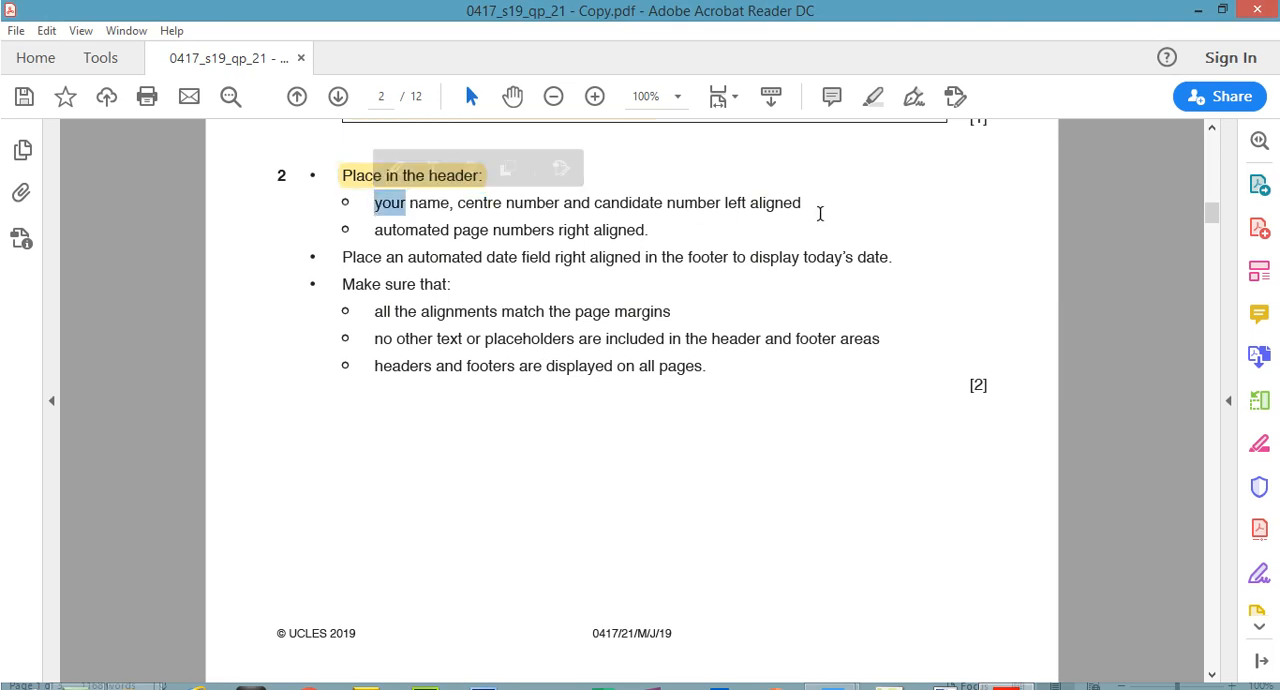
left_click(805, 202)
left_click_drag(375, 203, 808, 202)
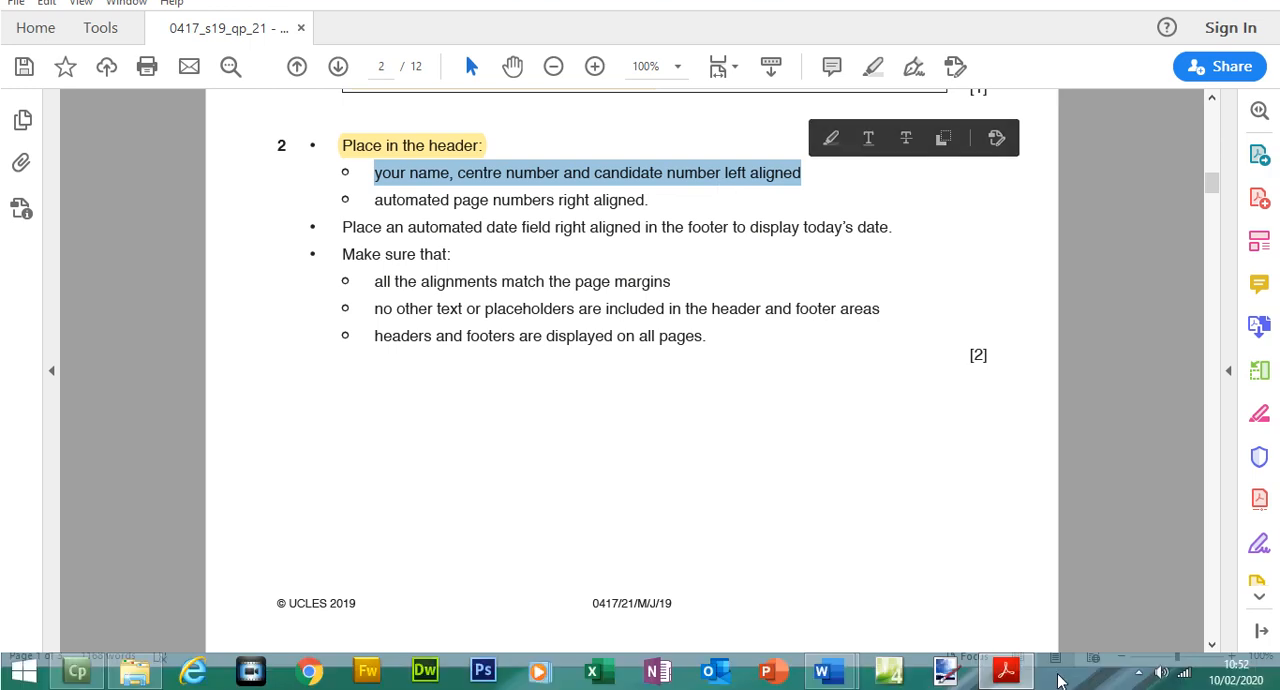
Back in Word, replace the left header placeholder with the candidate's full name, centre number and candidate number, separated by commas
left_click(1008, 674)
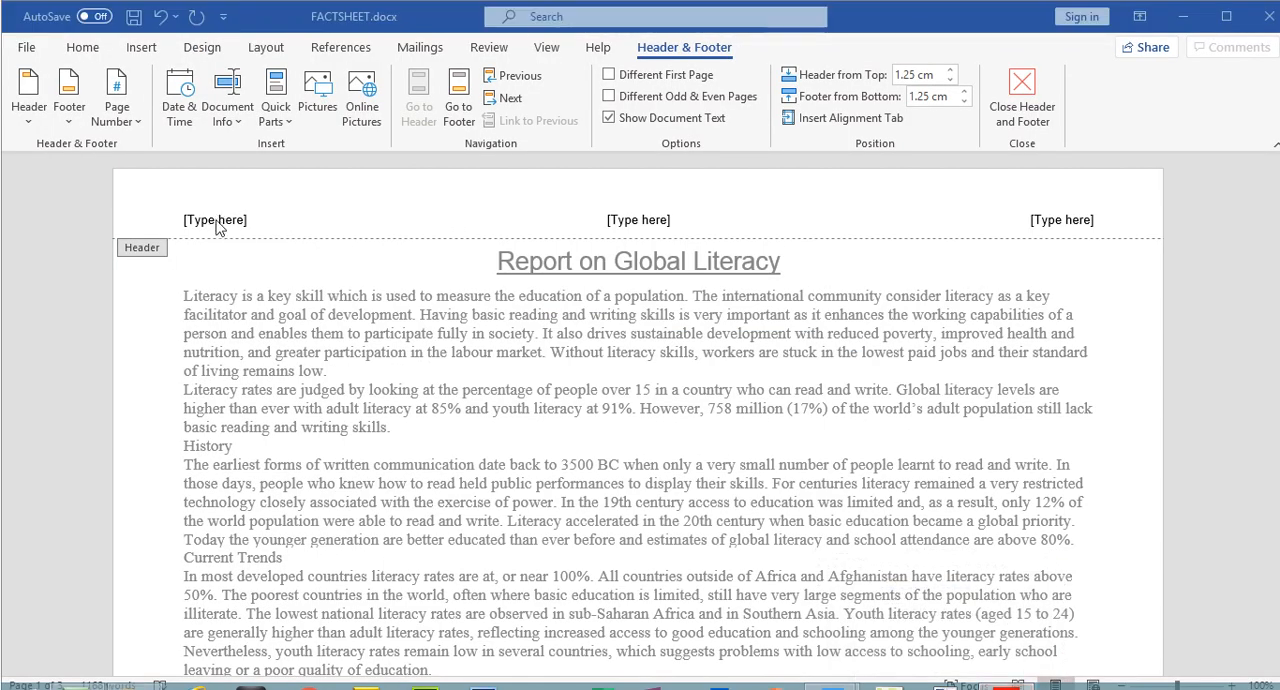
left_click(219, 224)
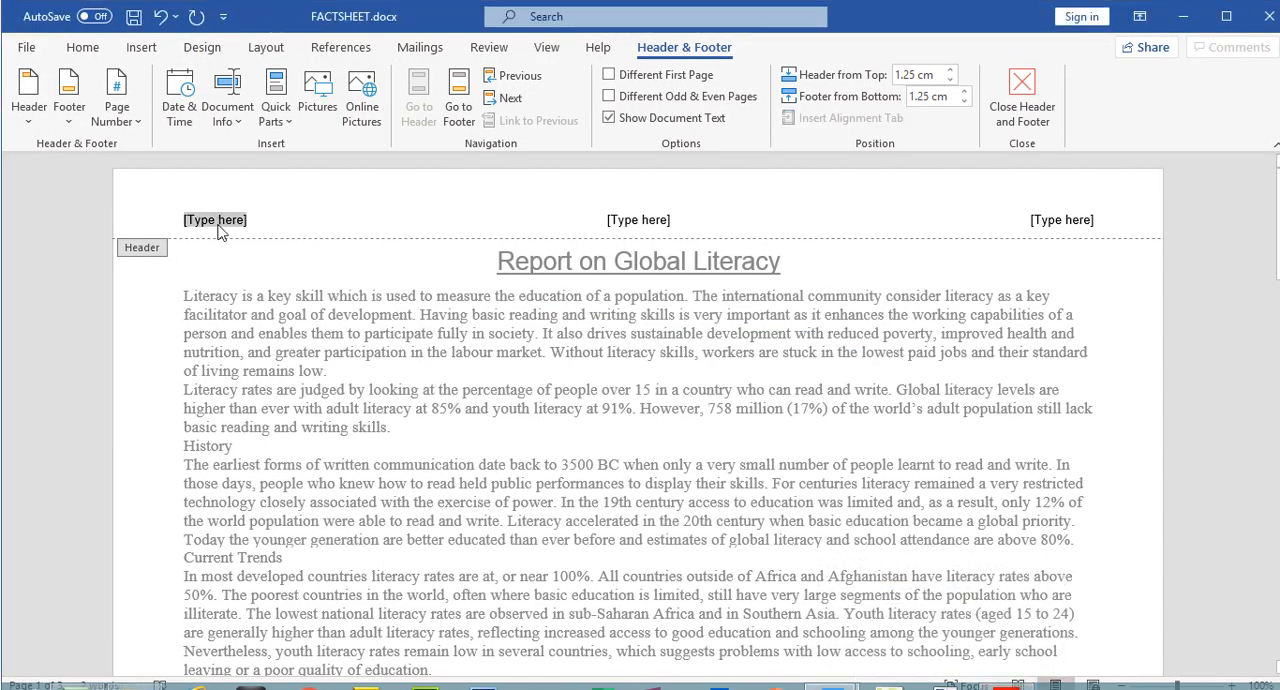
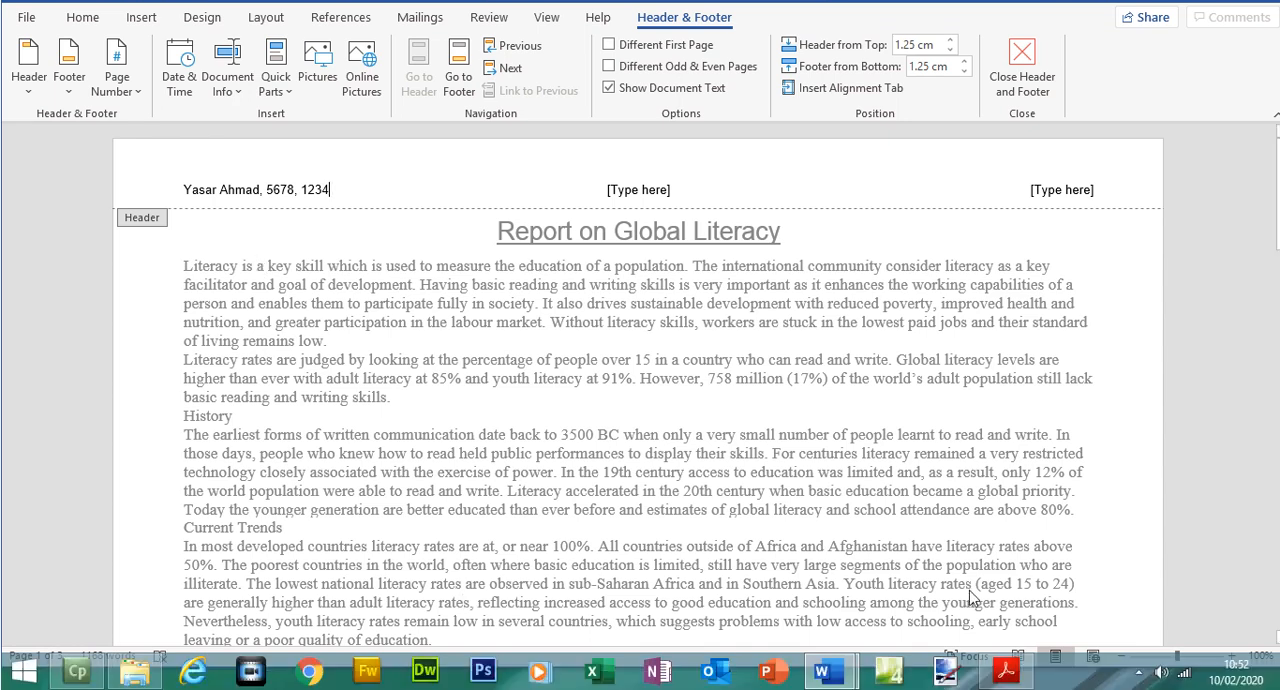
Review the page number instruction in the exam paper, and in FACTSHEET replace the right-aligned header placeholder with an automated Plain Number page number
left_click(1006, 671)
mouse_move(372, 230)
left_mouse_down()
mouse_move(586, 257)
mouse_move(652, 234)
left_mouse_up()
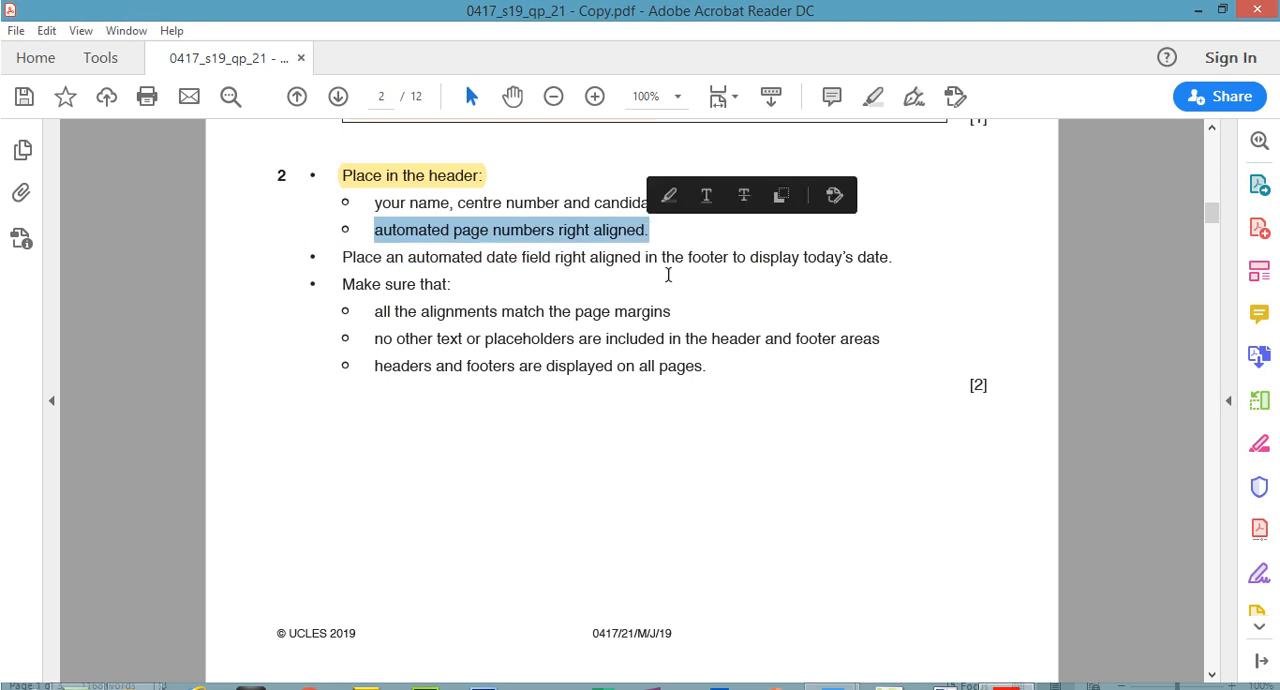
left_click(1006, 670)
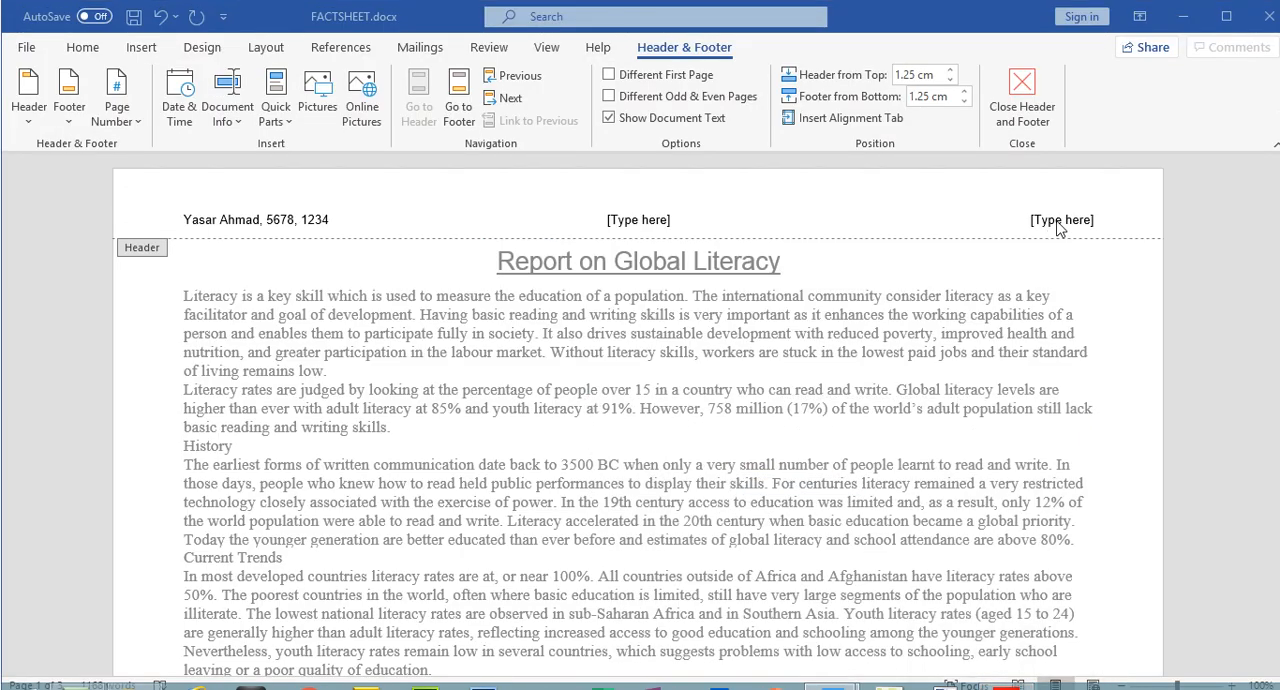
left_click(1060, 218)
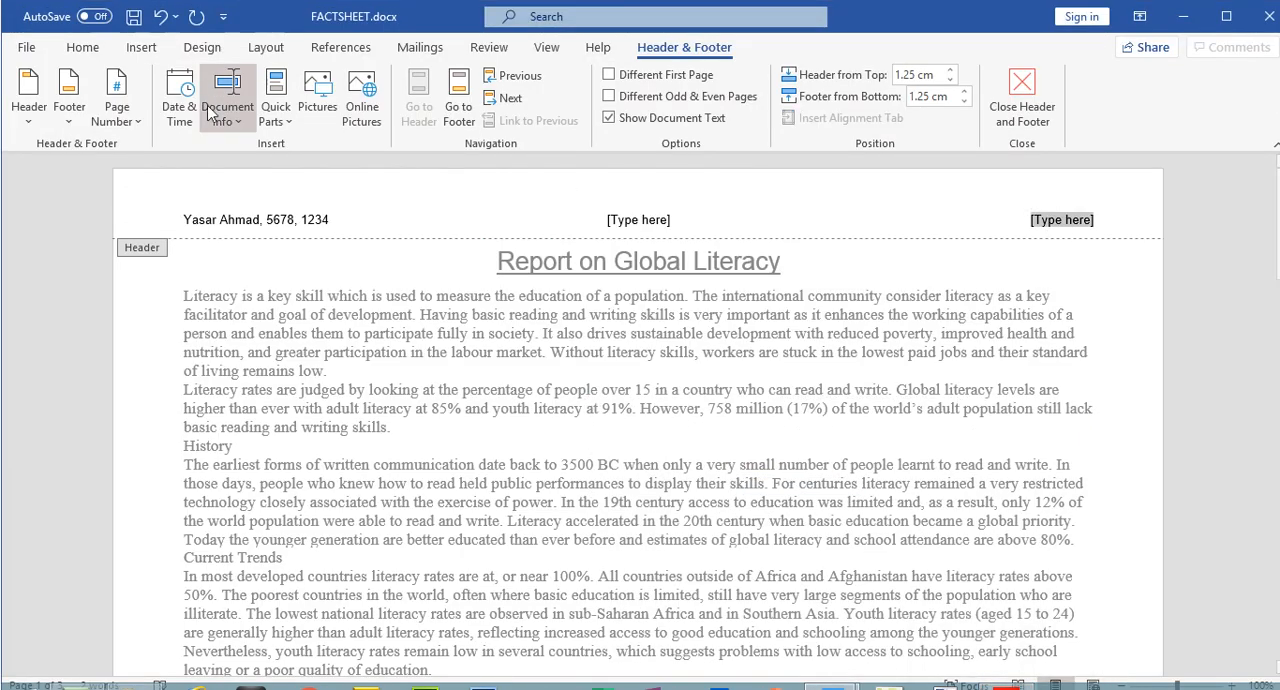
left_click(113, 110)
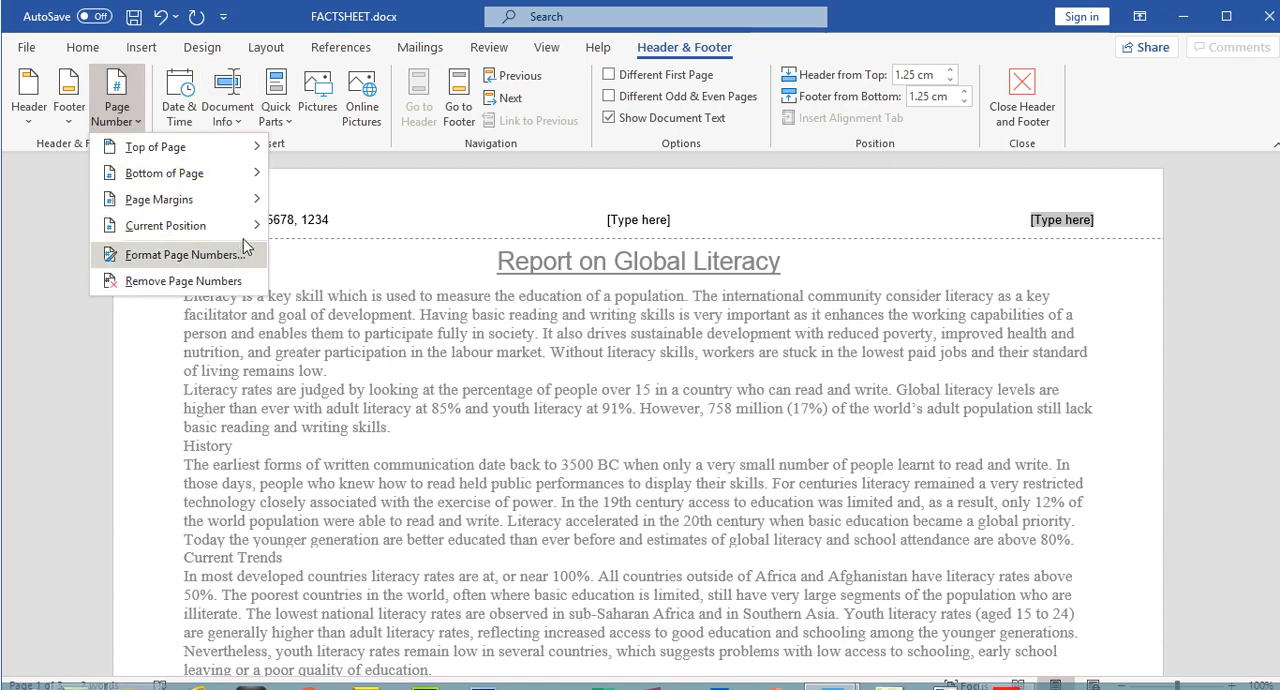
mouse_move(242, 226)
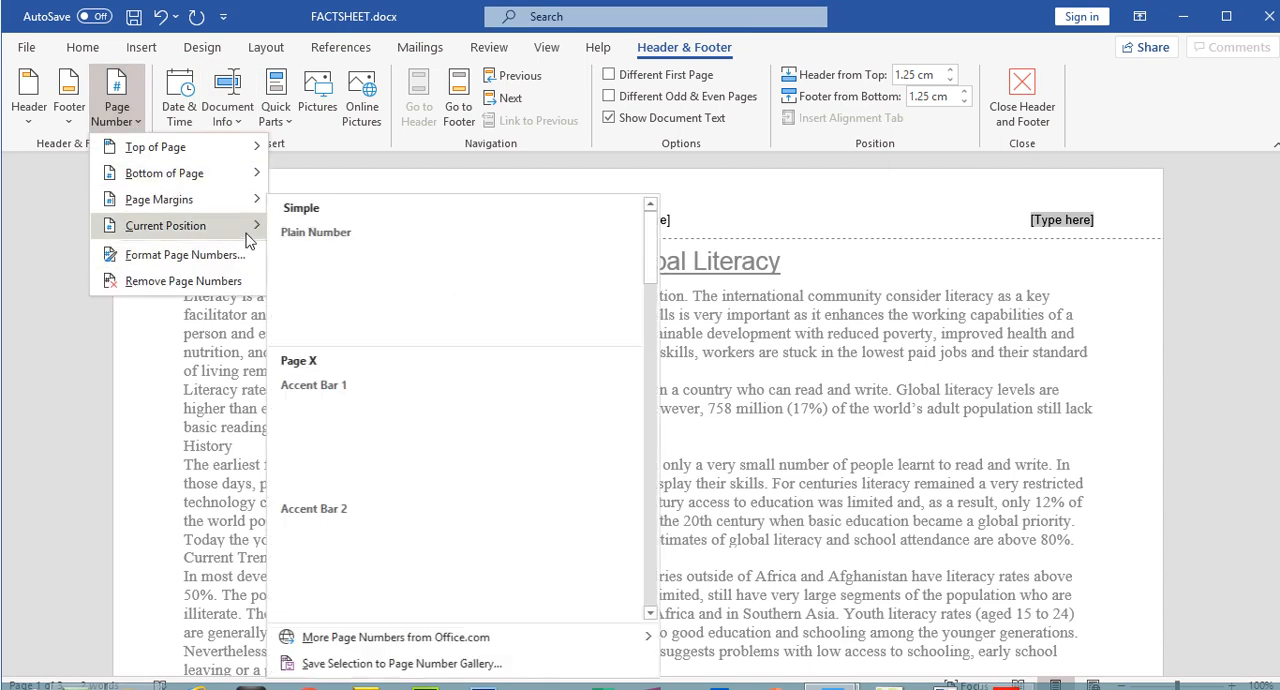
left_click(332, 275)
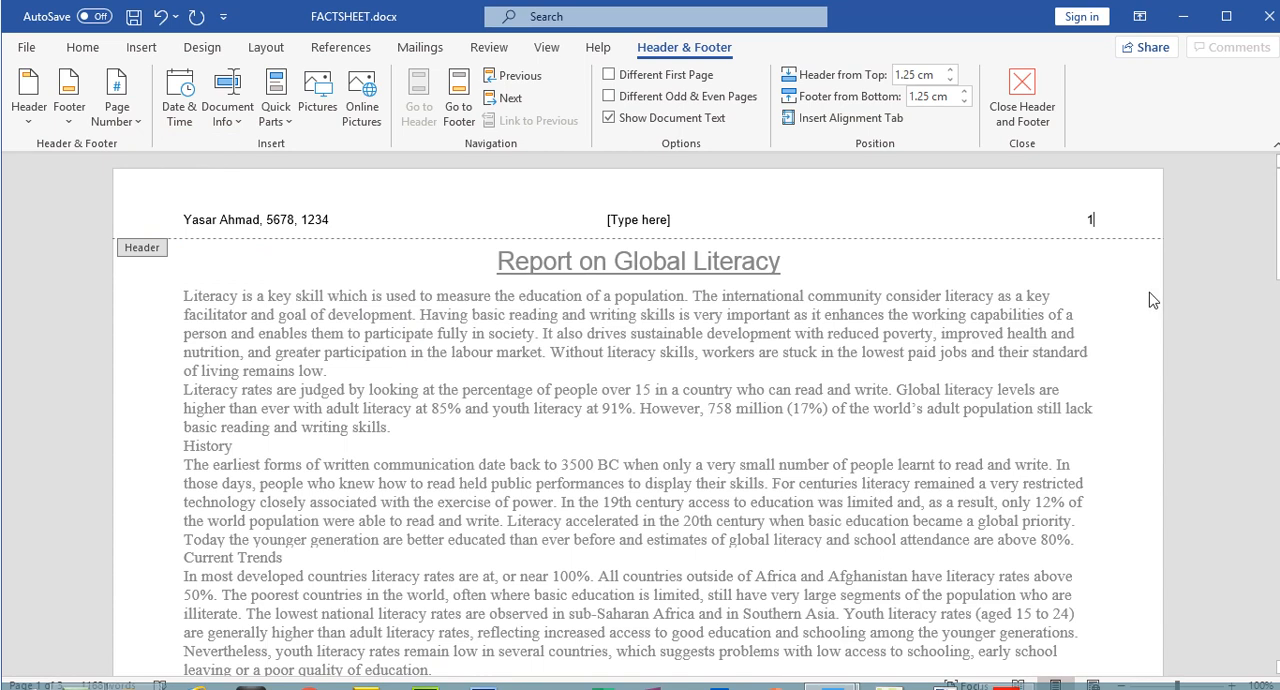
Delete the centre header placeholder, leave header editing and check the header on page 2
left_click(625, 222)
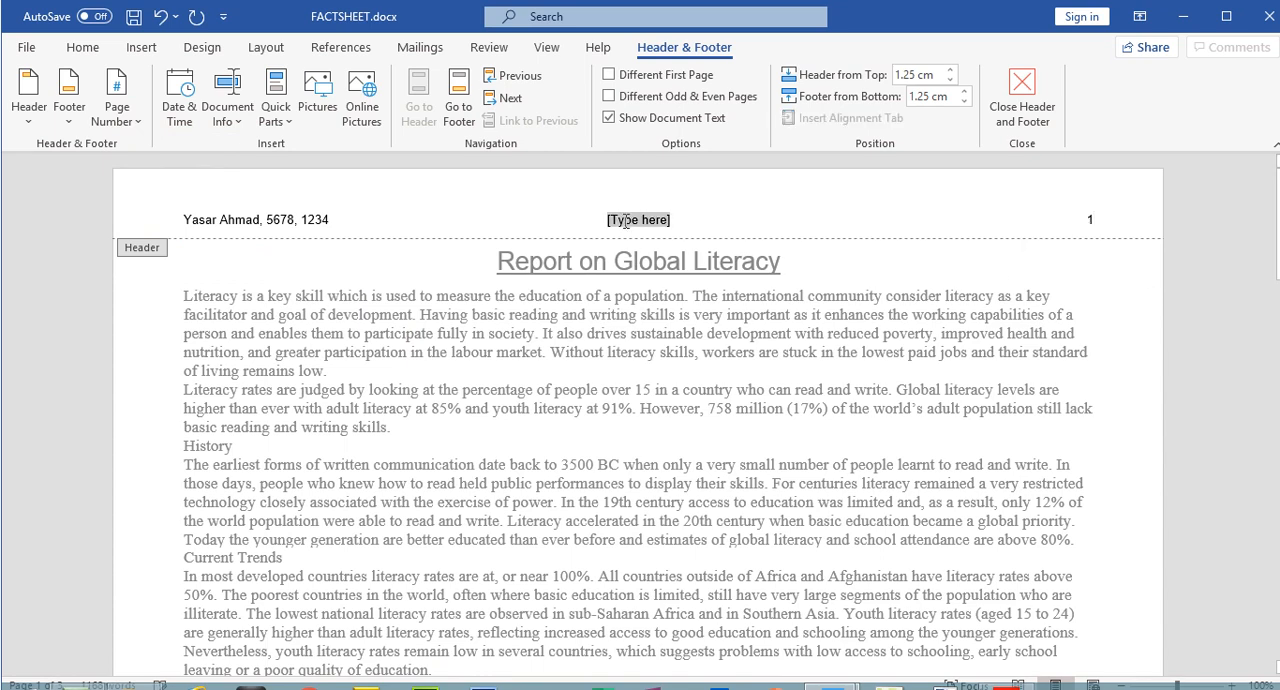
key("Delete")
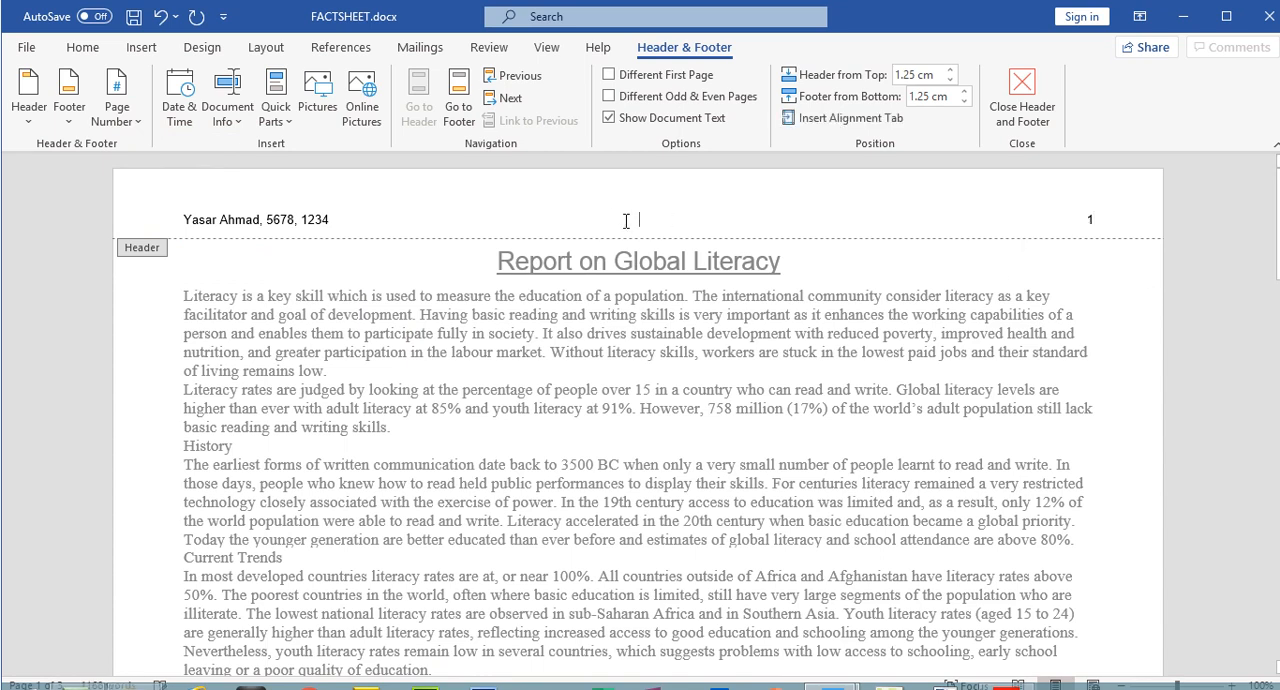
left_click(1030, 88)
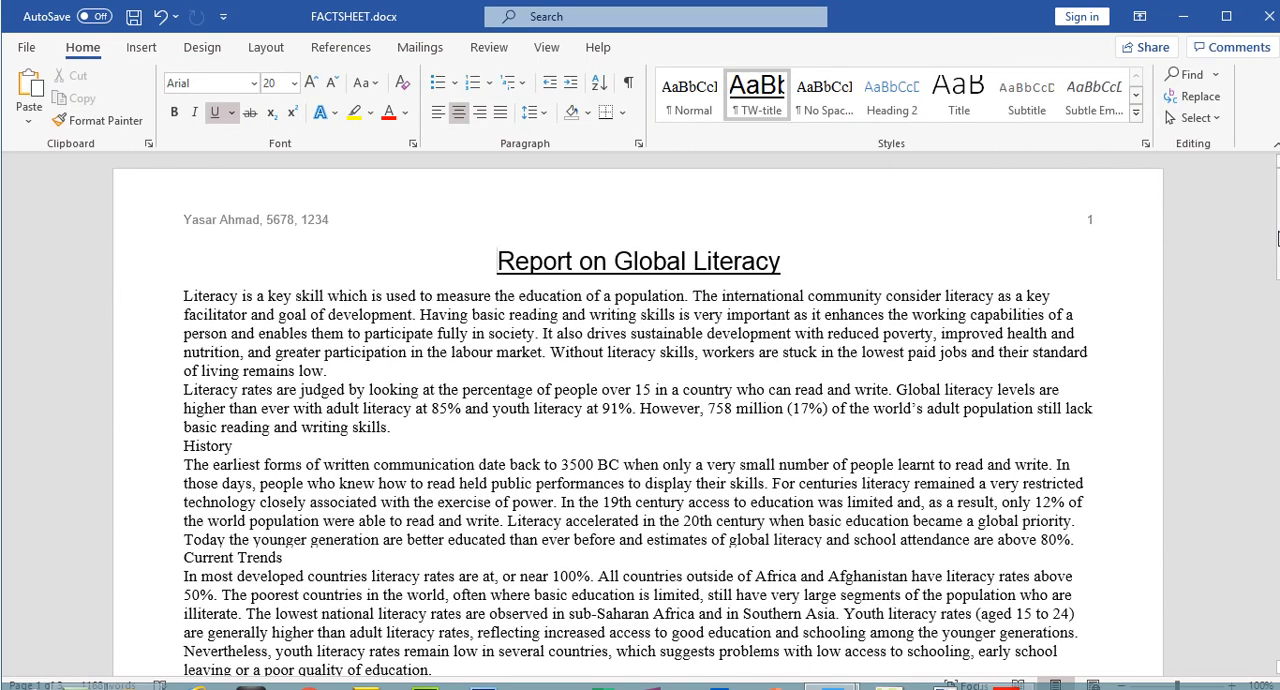
scroll(1277, 238, "down", 15)
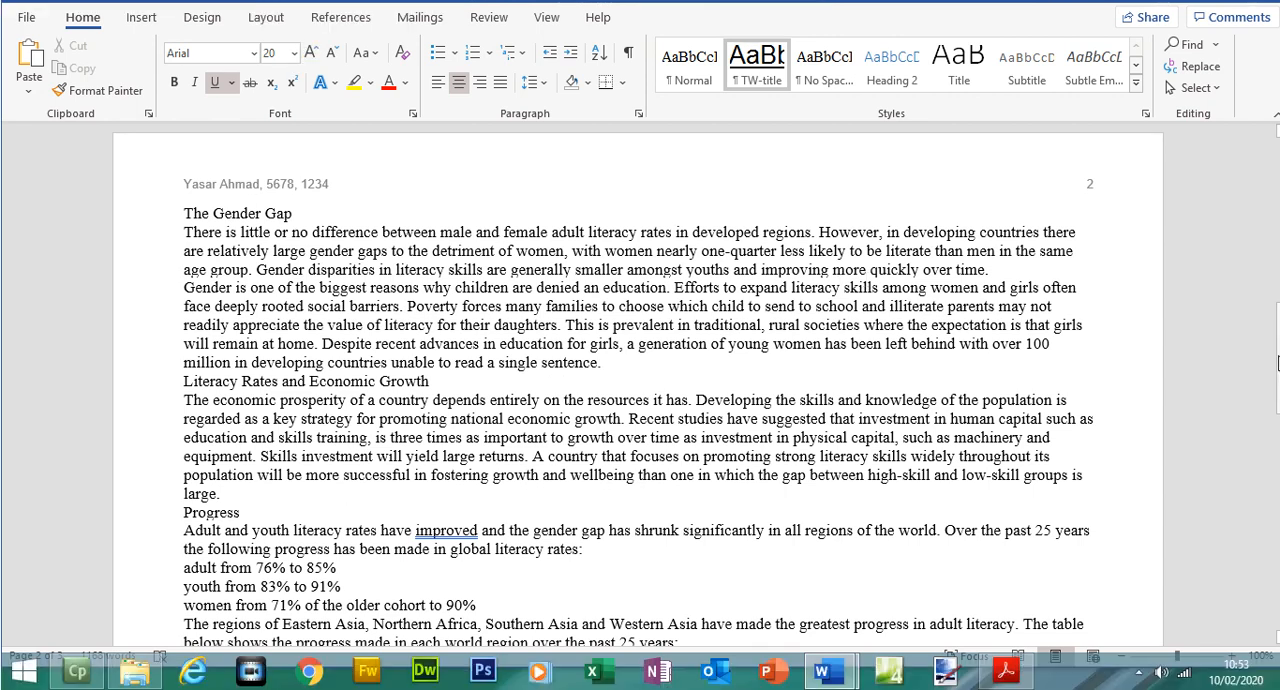
left_click_drag(1277, 378, 1275, 160)
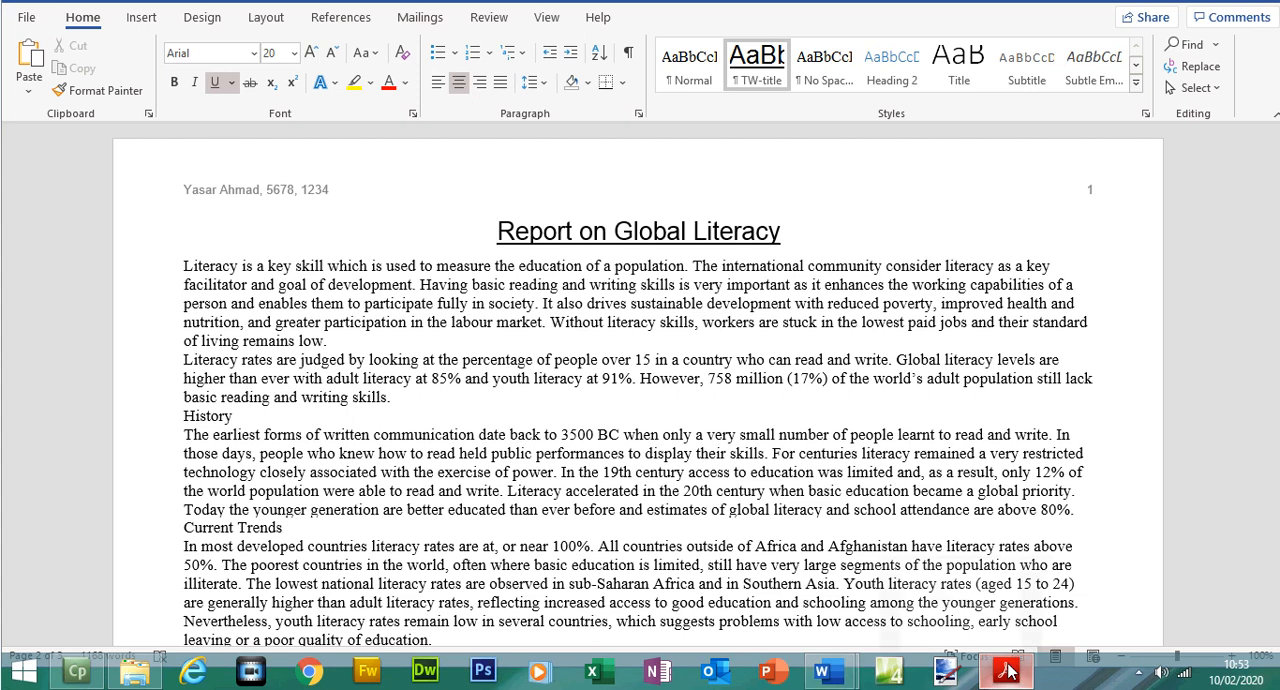
In the exam paper in Acrobat Reader, highlight the two header content lines and the automated date field footer instruction
left_click(1008, 672)
left_click_drag(371, 200, 652, 236)
left_click(882, 92)
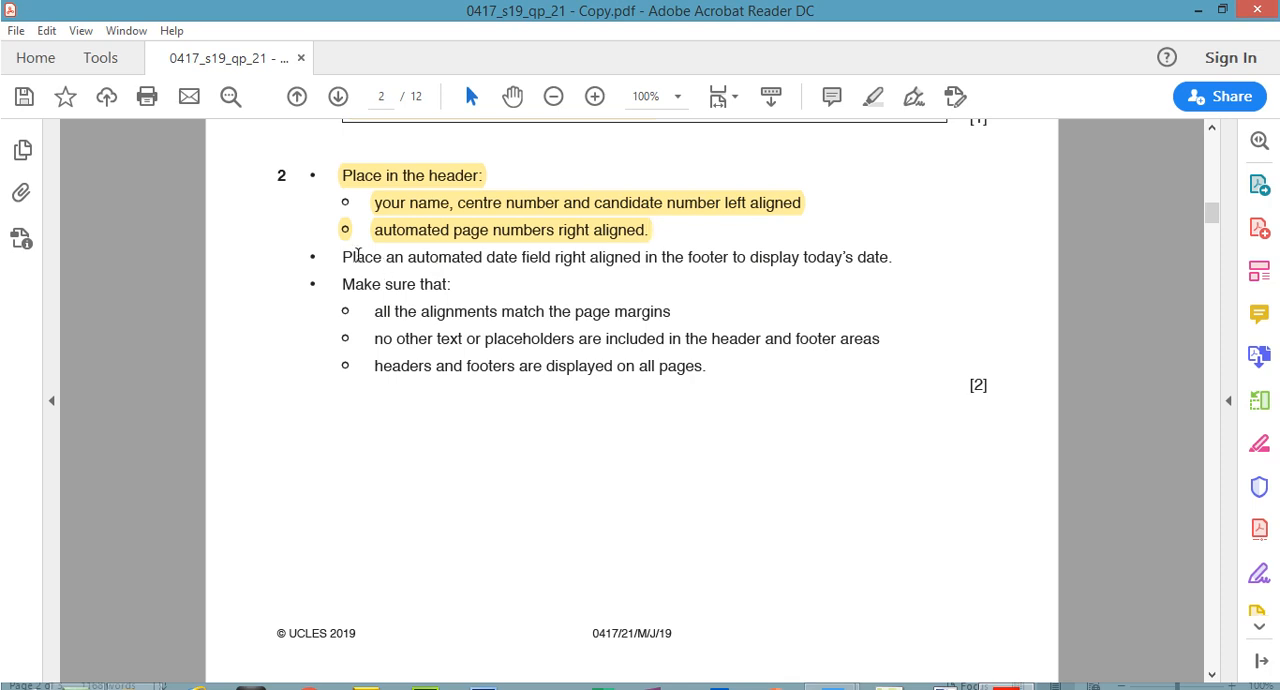
left_click_drag(343, 257, 903, 258)
left_click(873, 96)
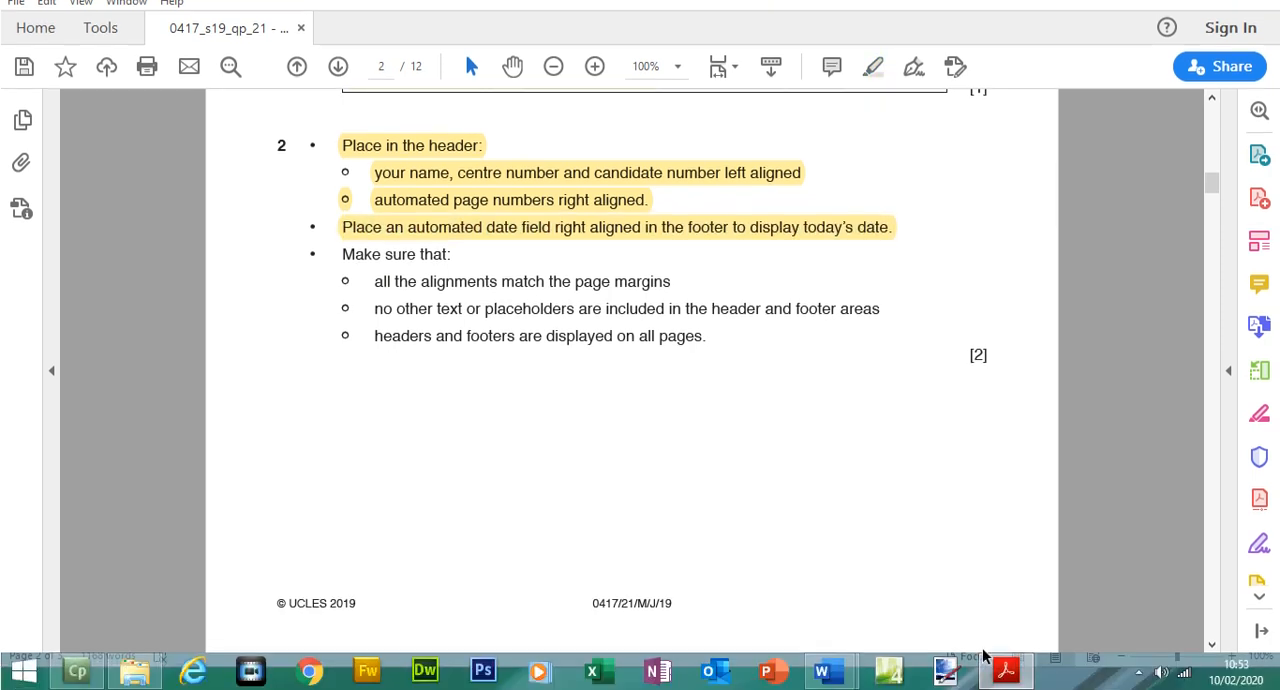
Return to FACTSHEET in Word and insert a Blank (Three Columns) footer
left_click(1010, 671)
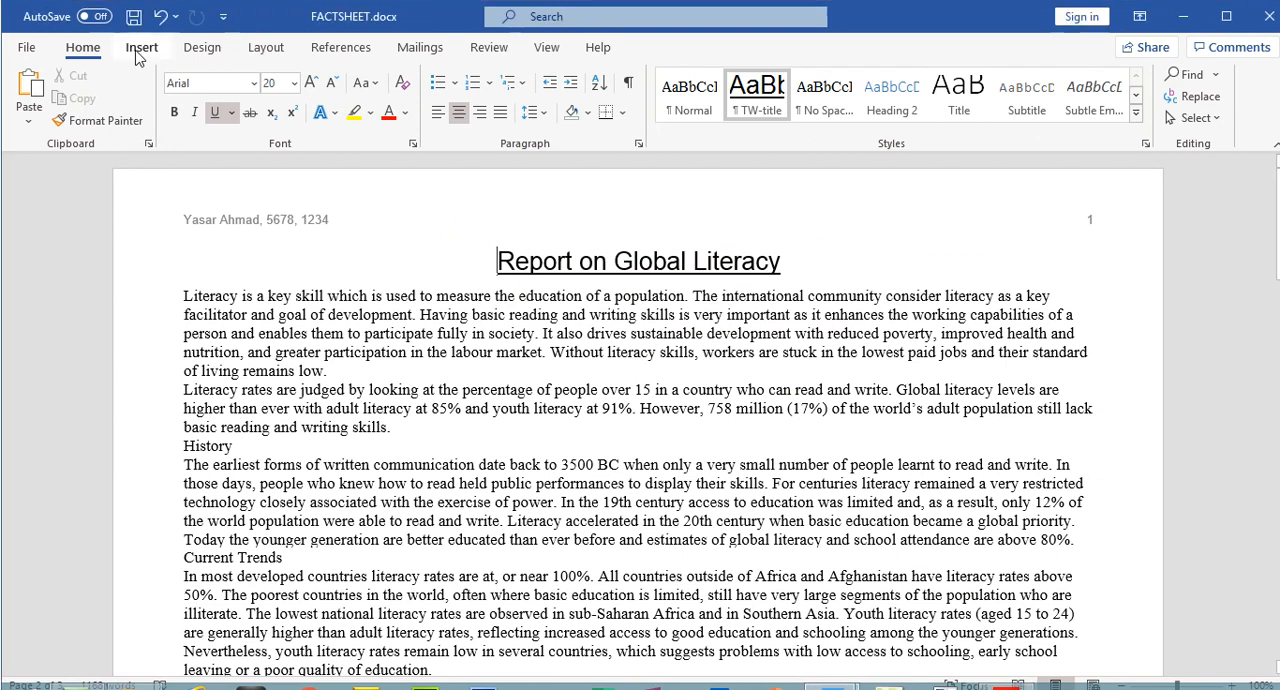
left_click(150, 50)
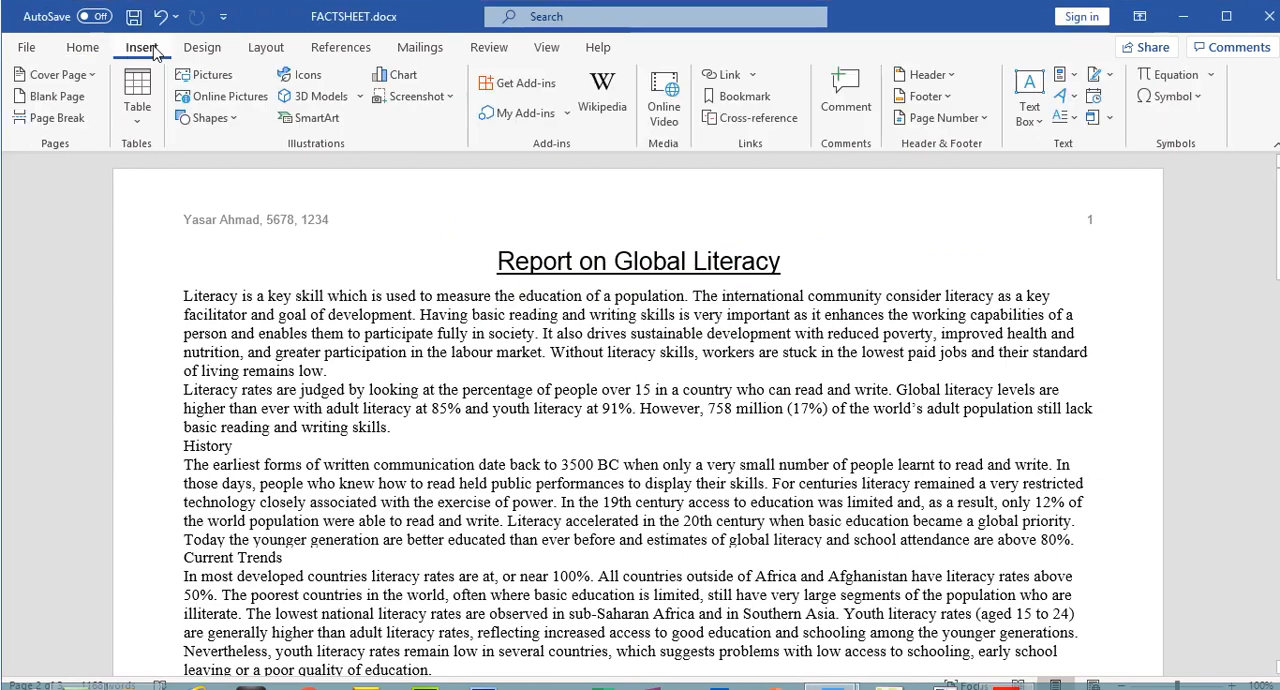
left_click(924, 96)
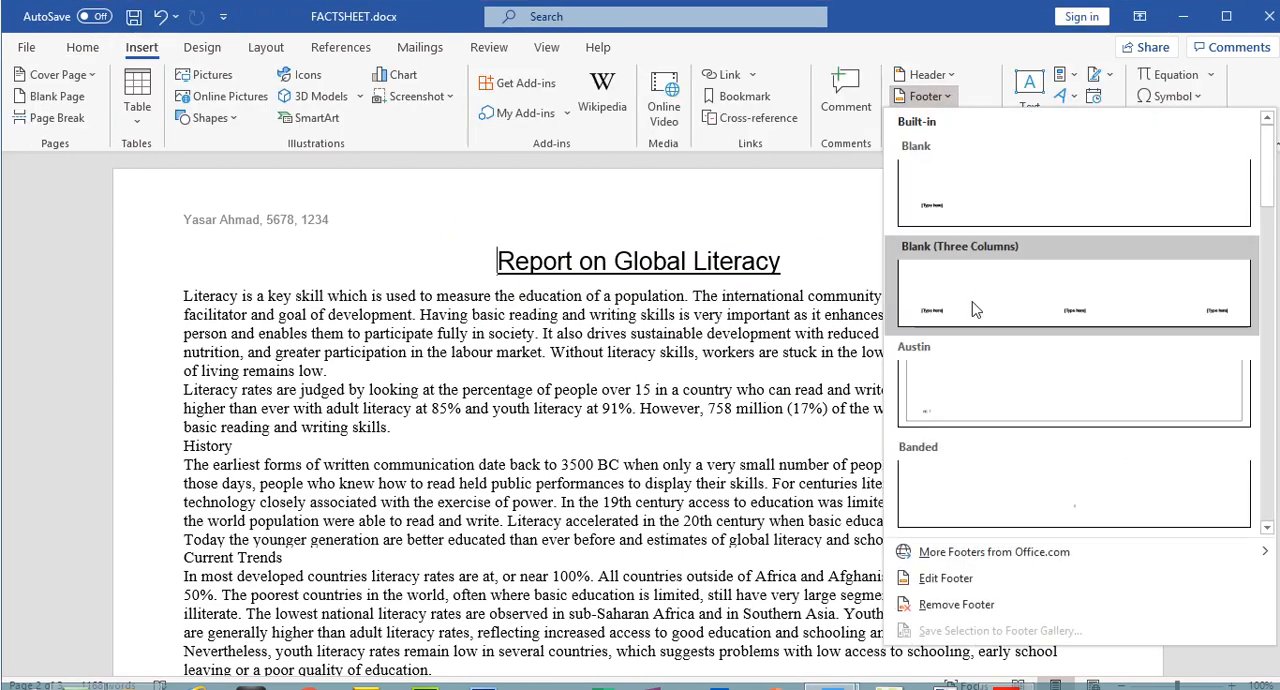
left_click(980, 304)
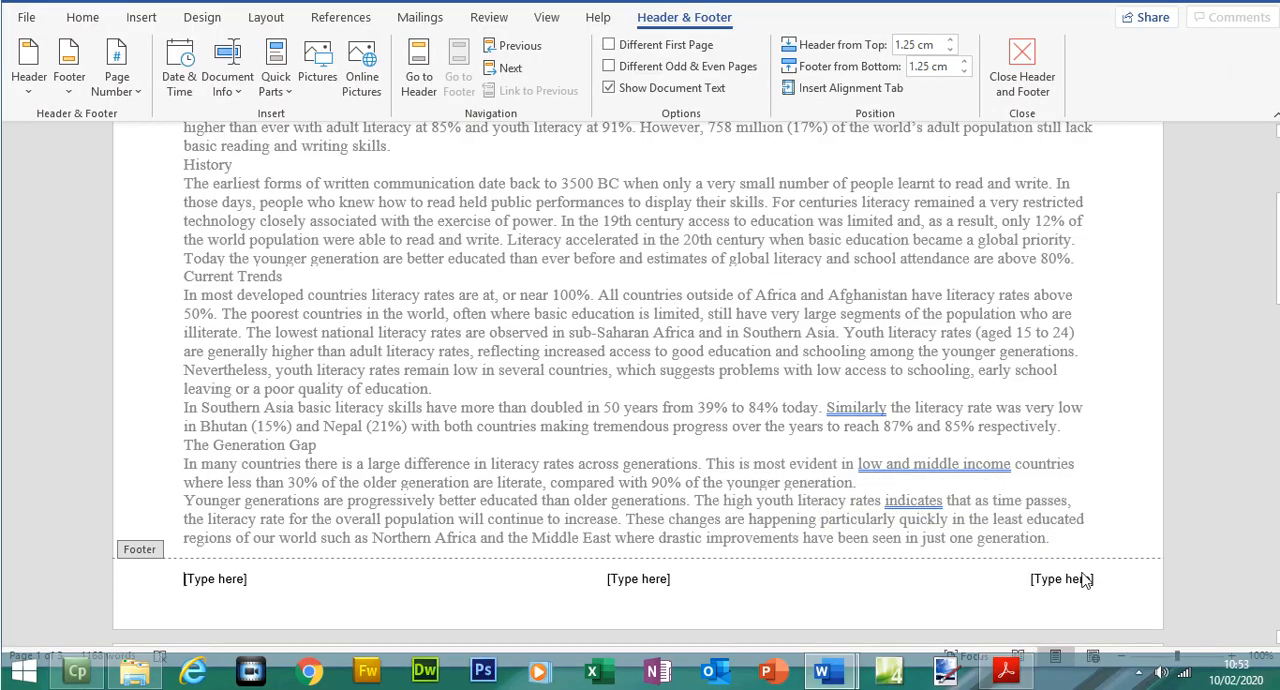
Replace the right-aligned footer placeholder with an automated Date field in dd/MM/yyyy format, checking the date instruction in the exam paper
left_click(1076, 572)
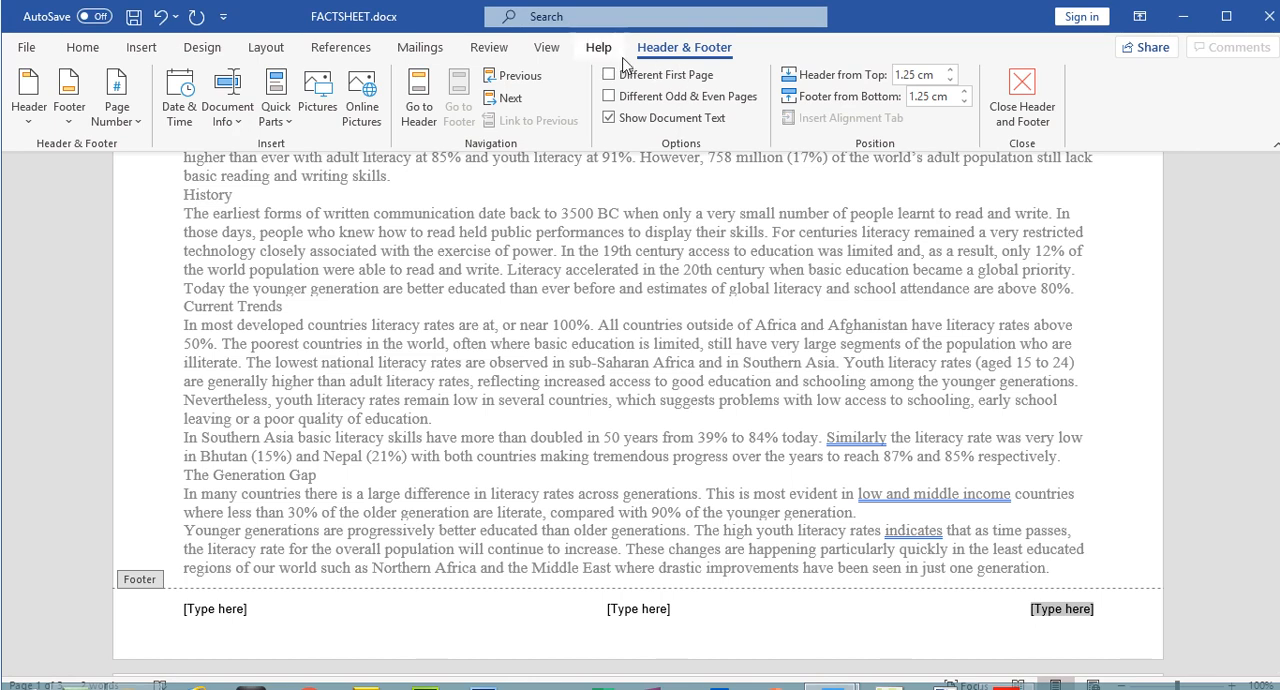
left_click(285, 124)
left_click(310, 200)
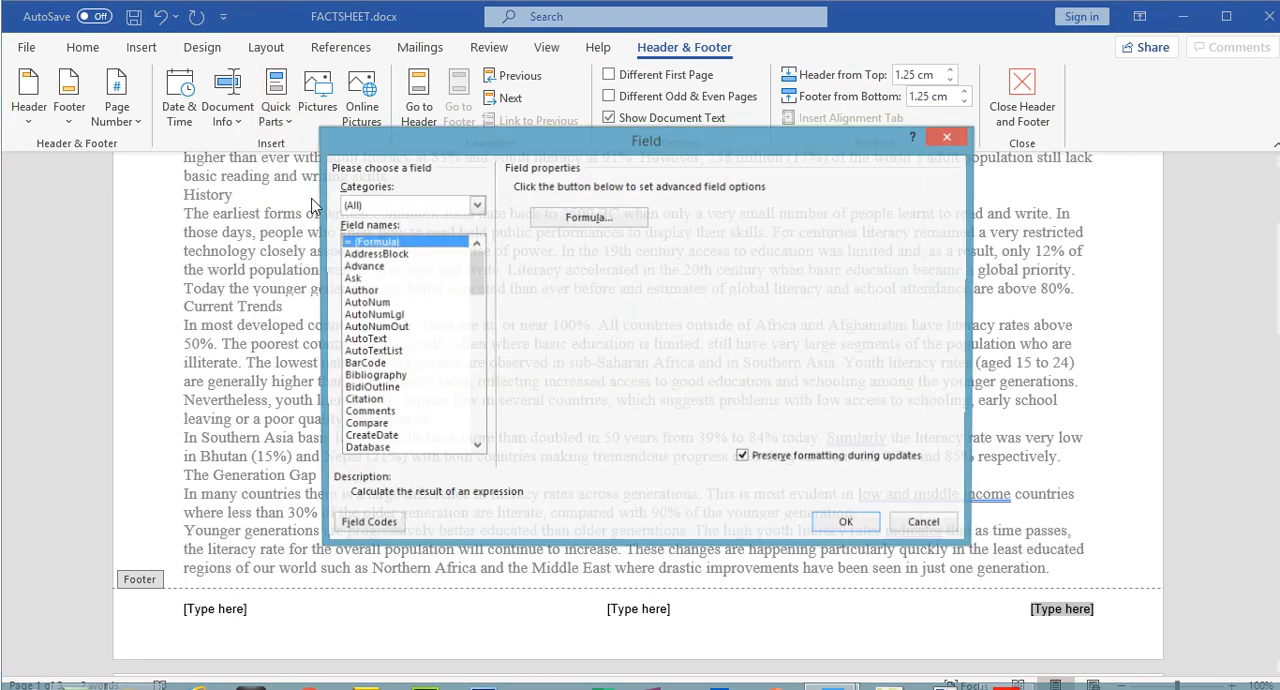
left_click_drag(467, 290, 467, 312)
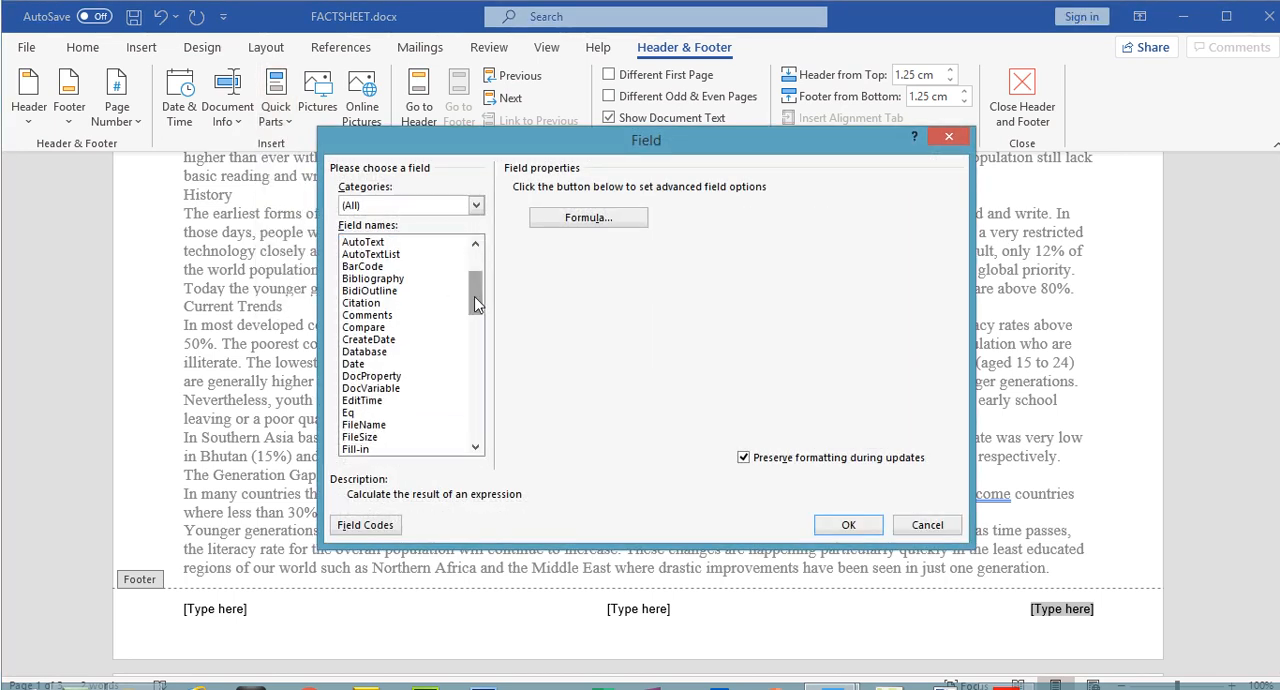
left_click(353, 364)
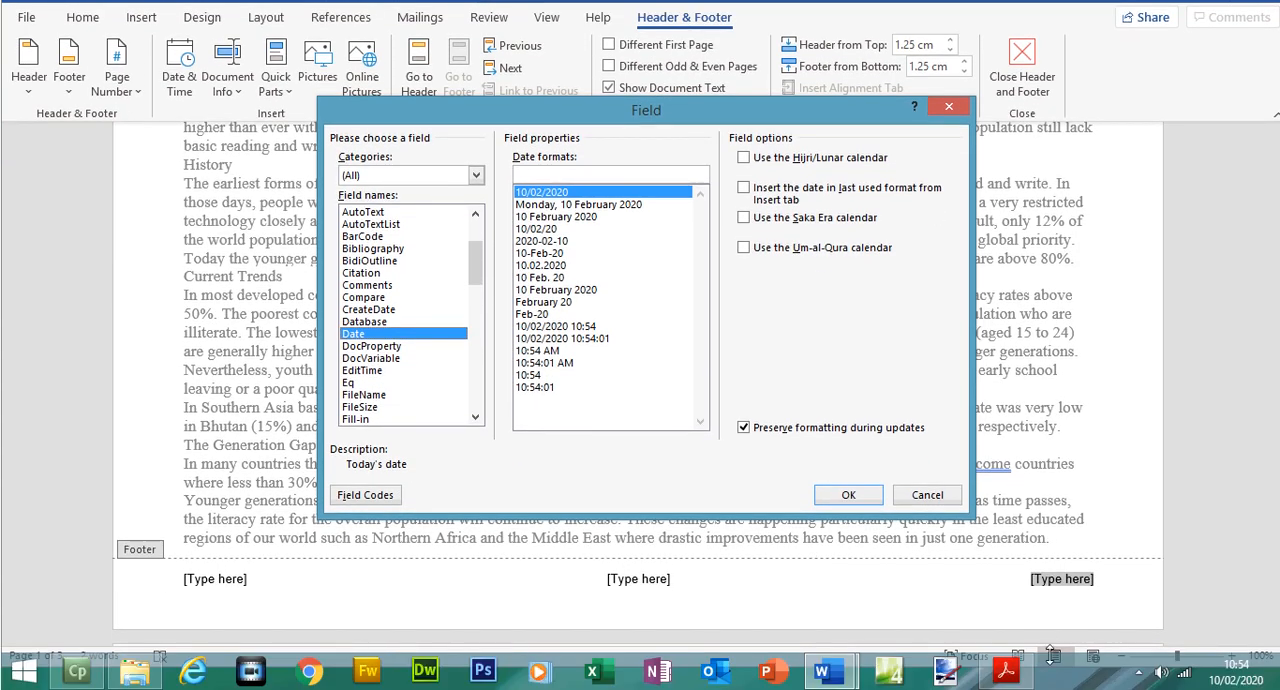
left_click(1024, 674)
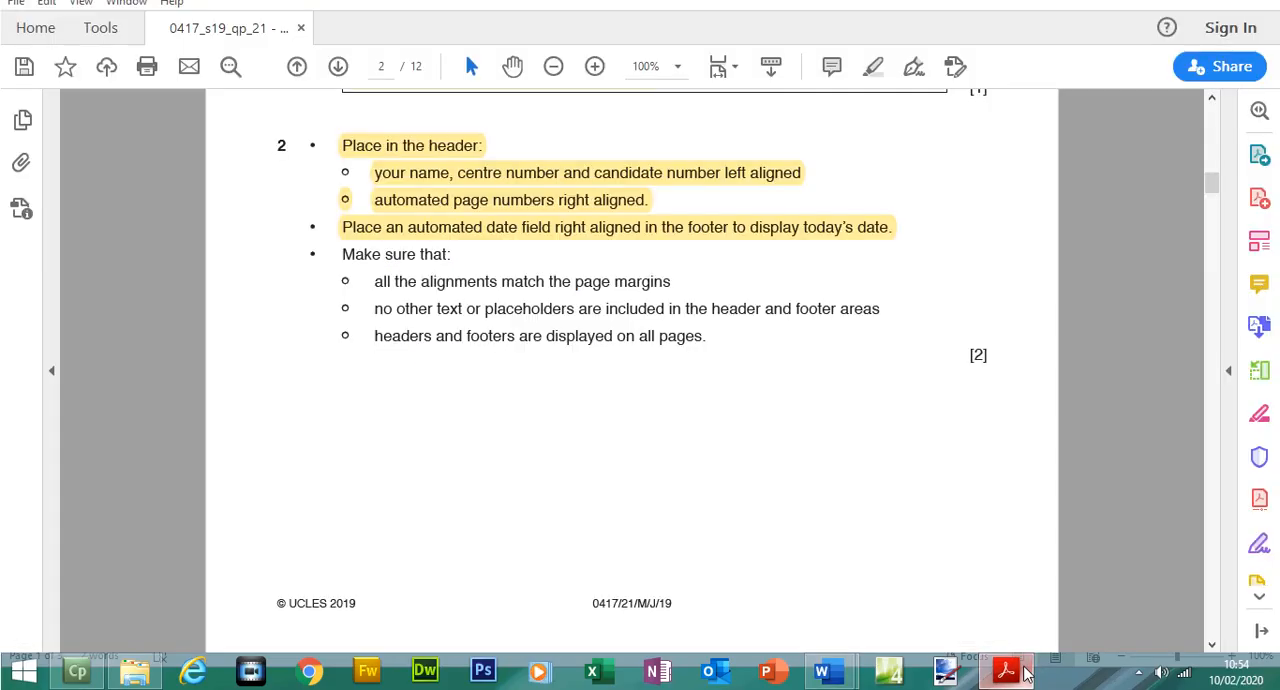
left_click(1024, 674)
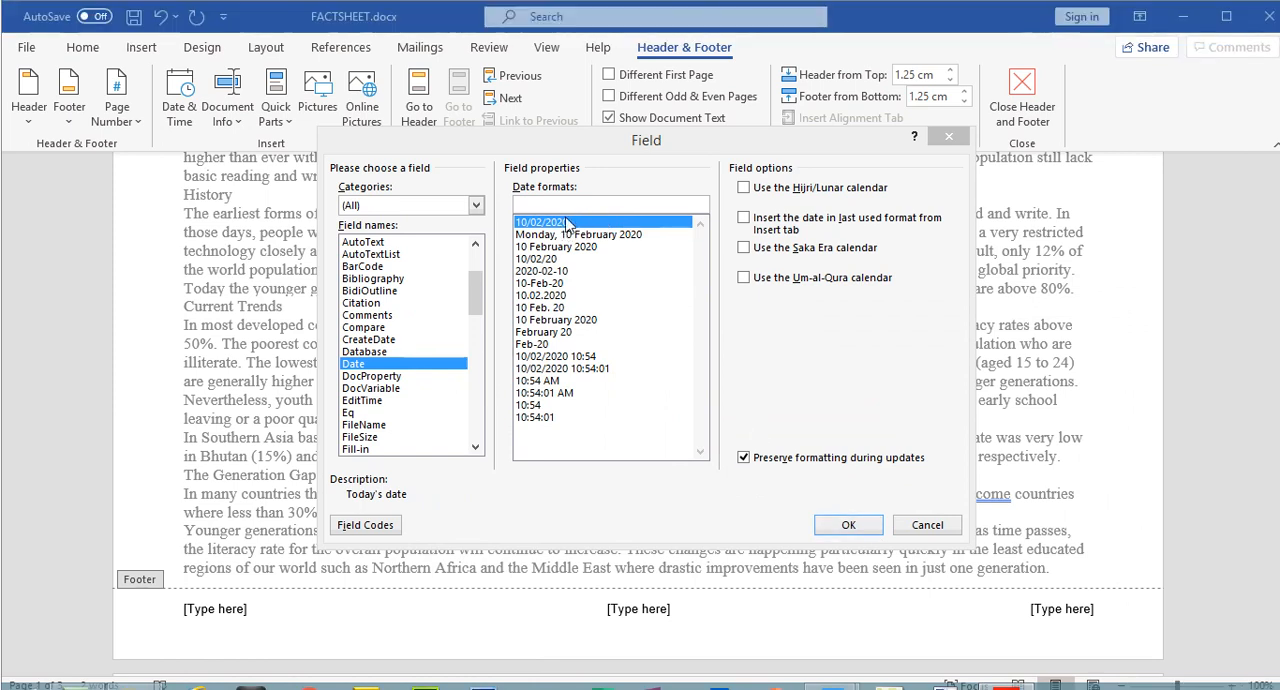
left_click(566, 222)
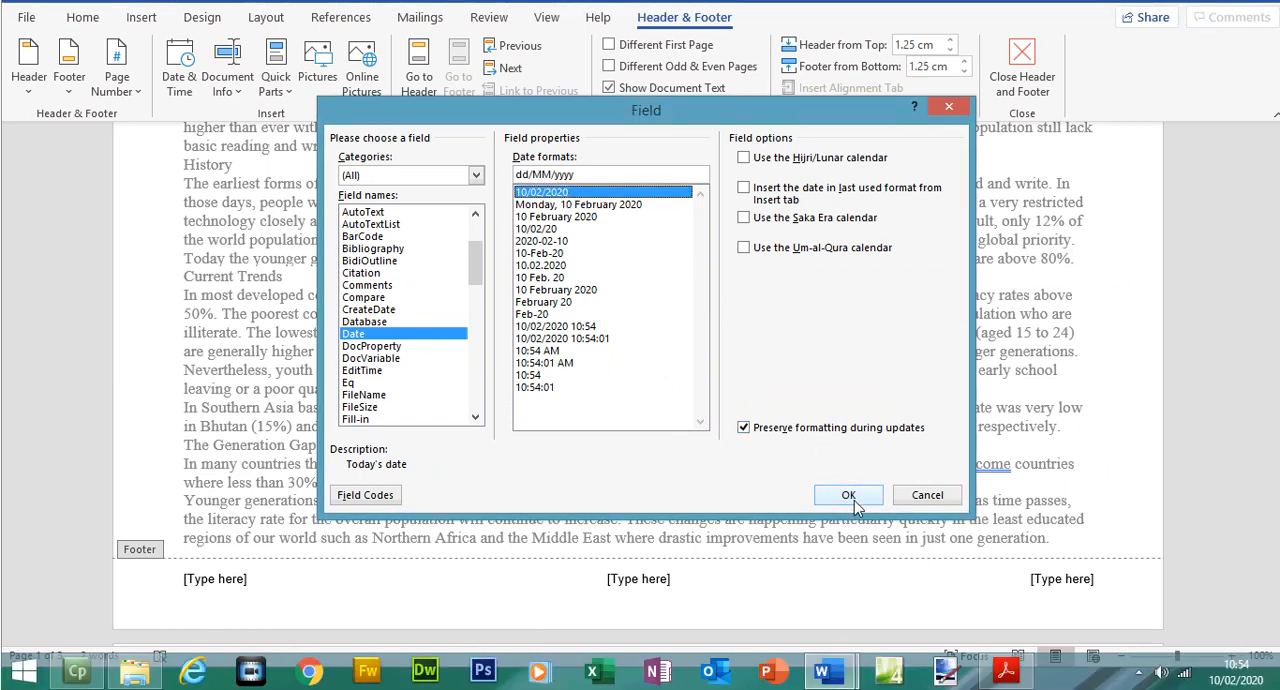
left_click(852, 500)
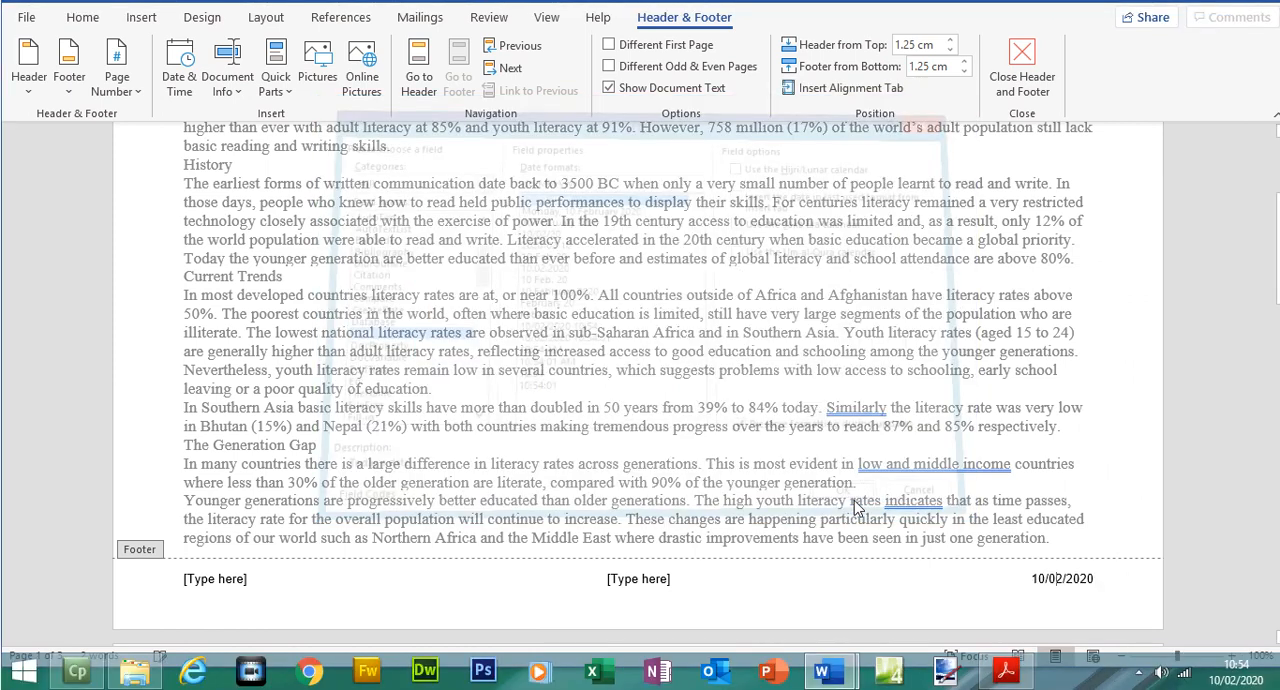
Review the placeholder rule in the exam paper, then delete FACTSHEET's left and centre footer placeholders and leave footer editing
left_click(657, 579)
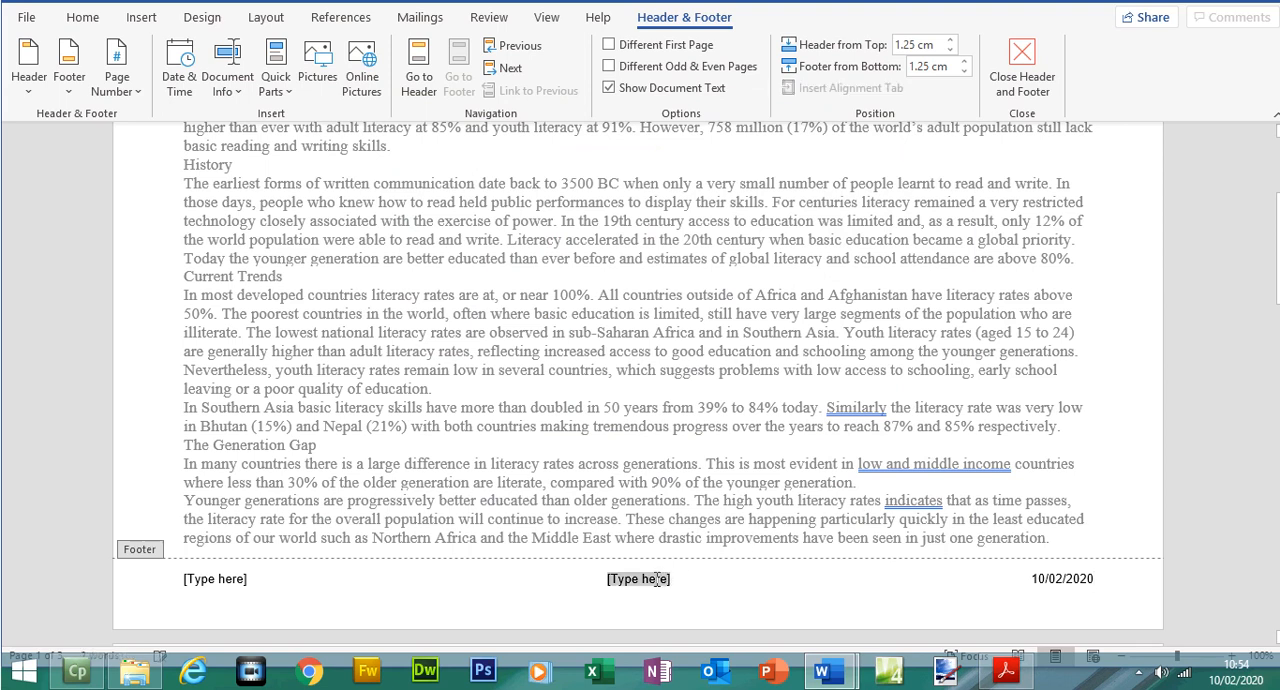
left_click(1006, 670)
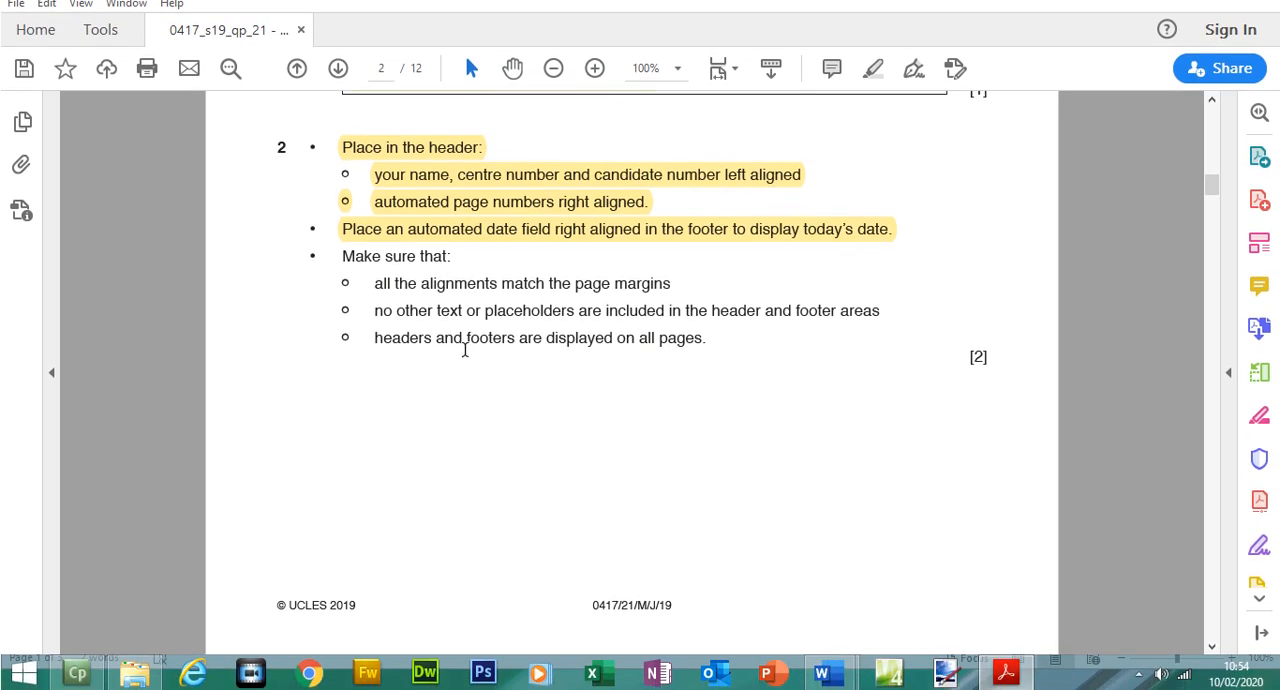
left_click_drag(375, 339, 659, 340)
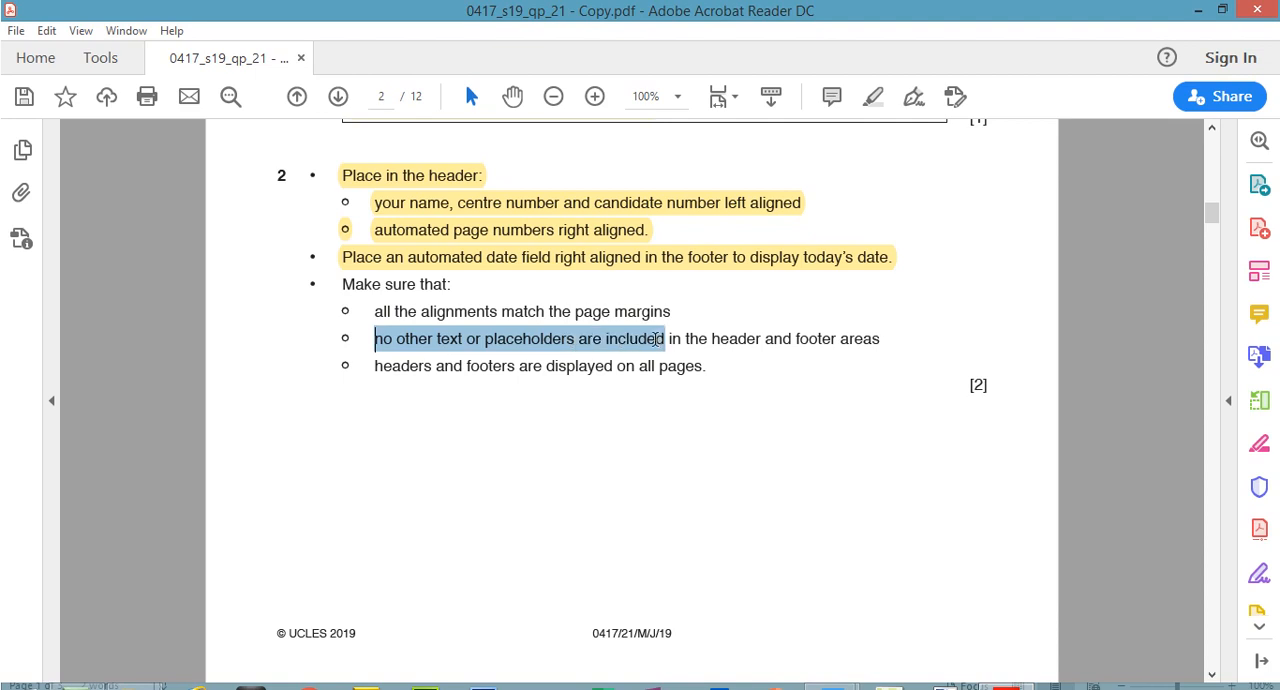
left_click(1013, 665)
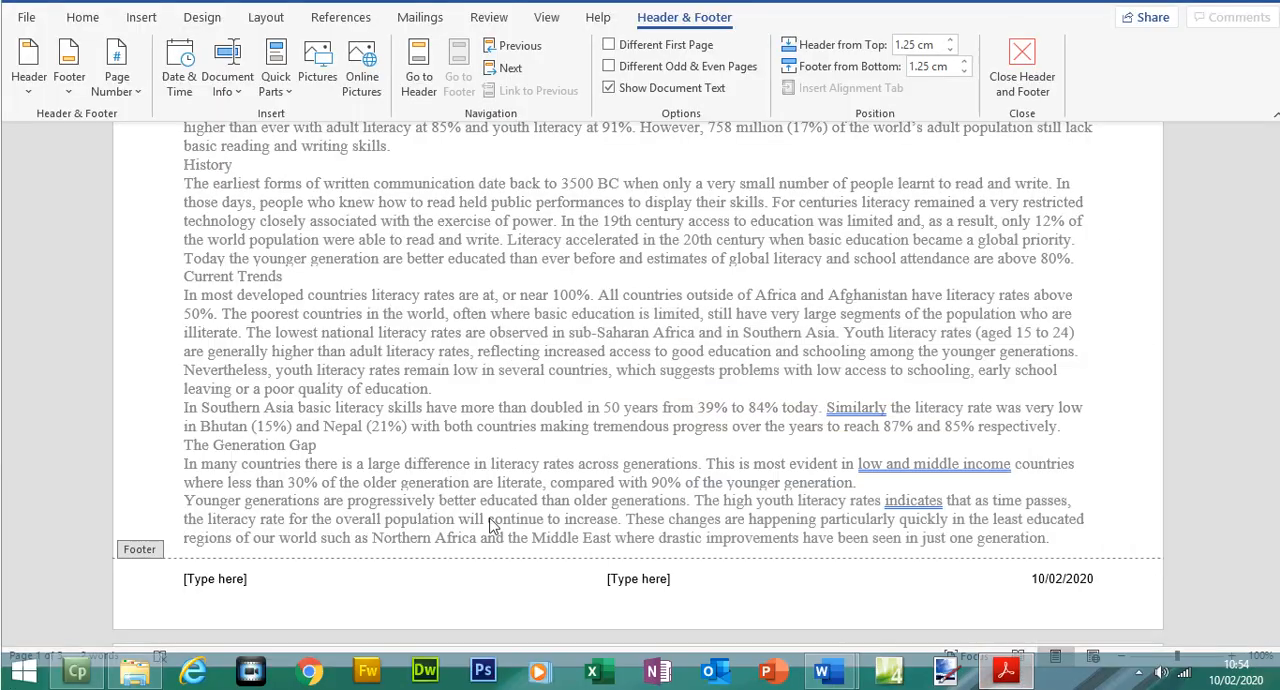
right_click(219, 580)
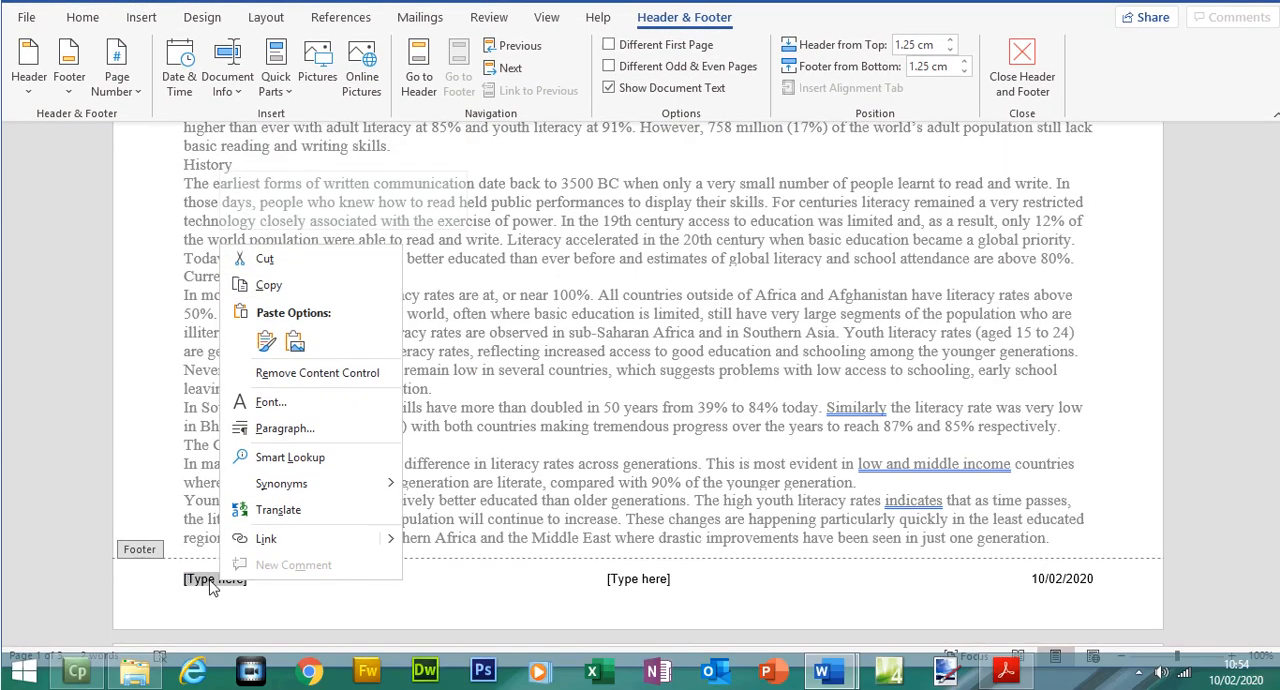
left_click(212, 593)
key("Delete")
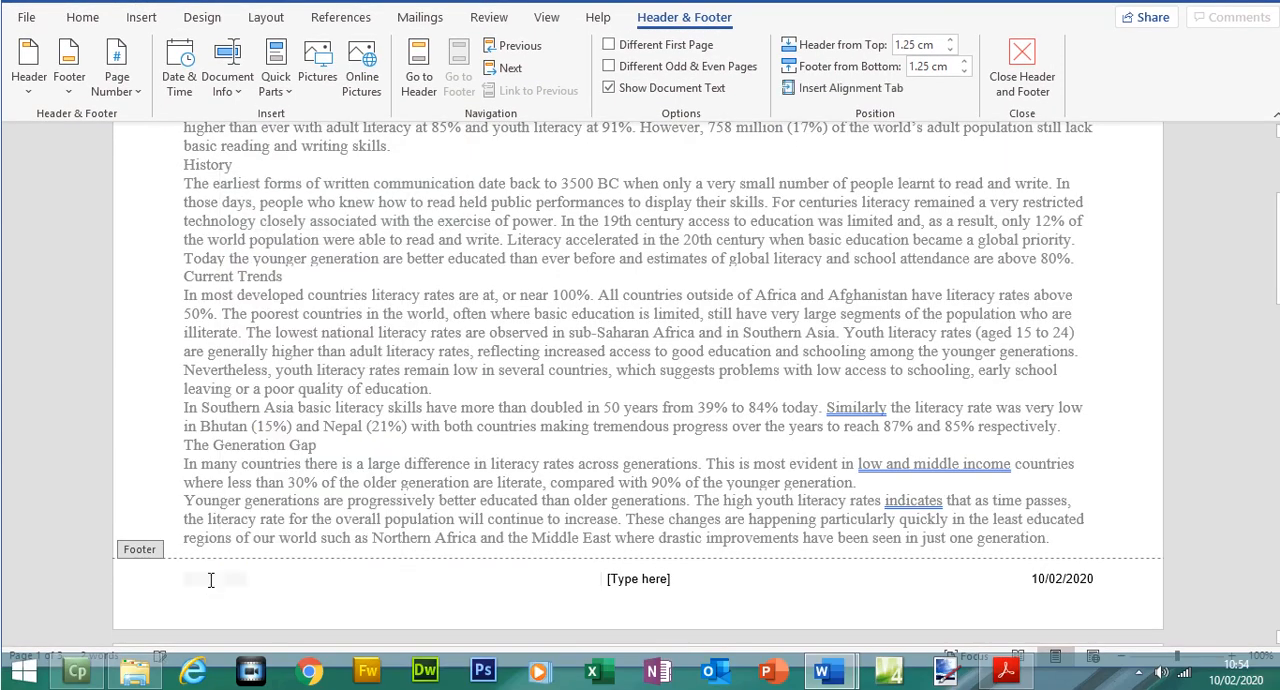
left_click(645, 579)
key("Delete")
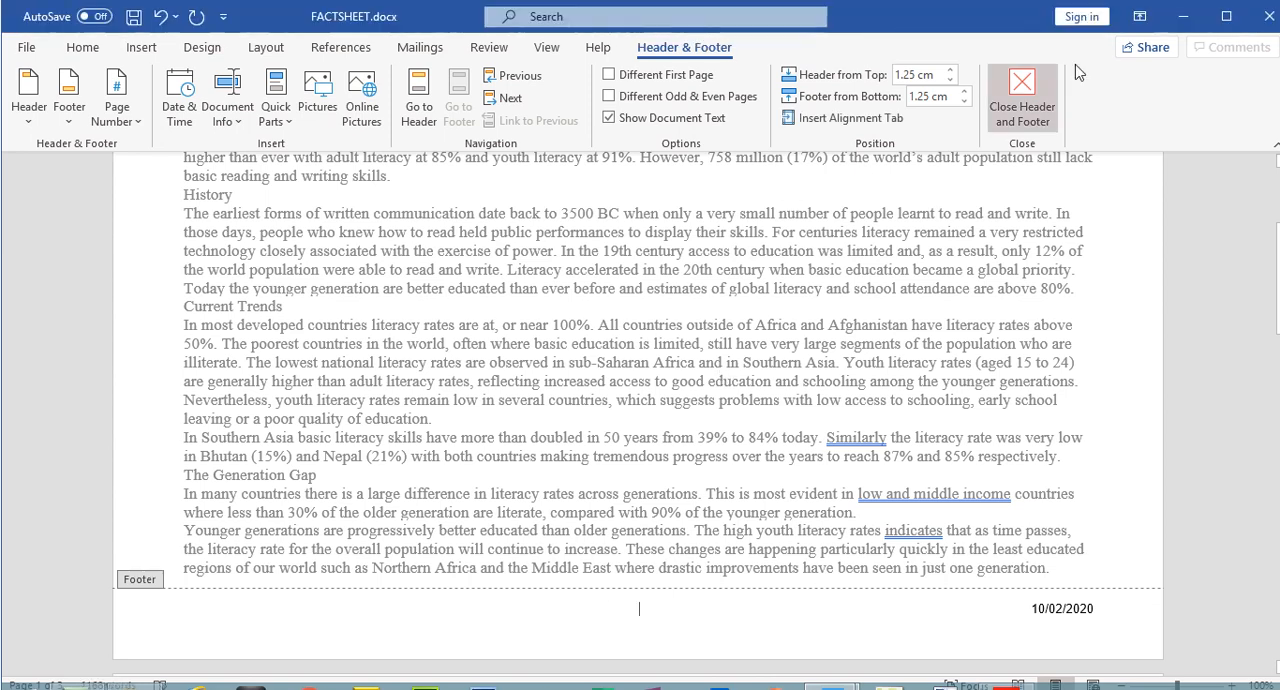
left_click(1040, 62)
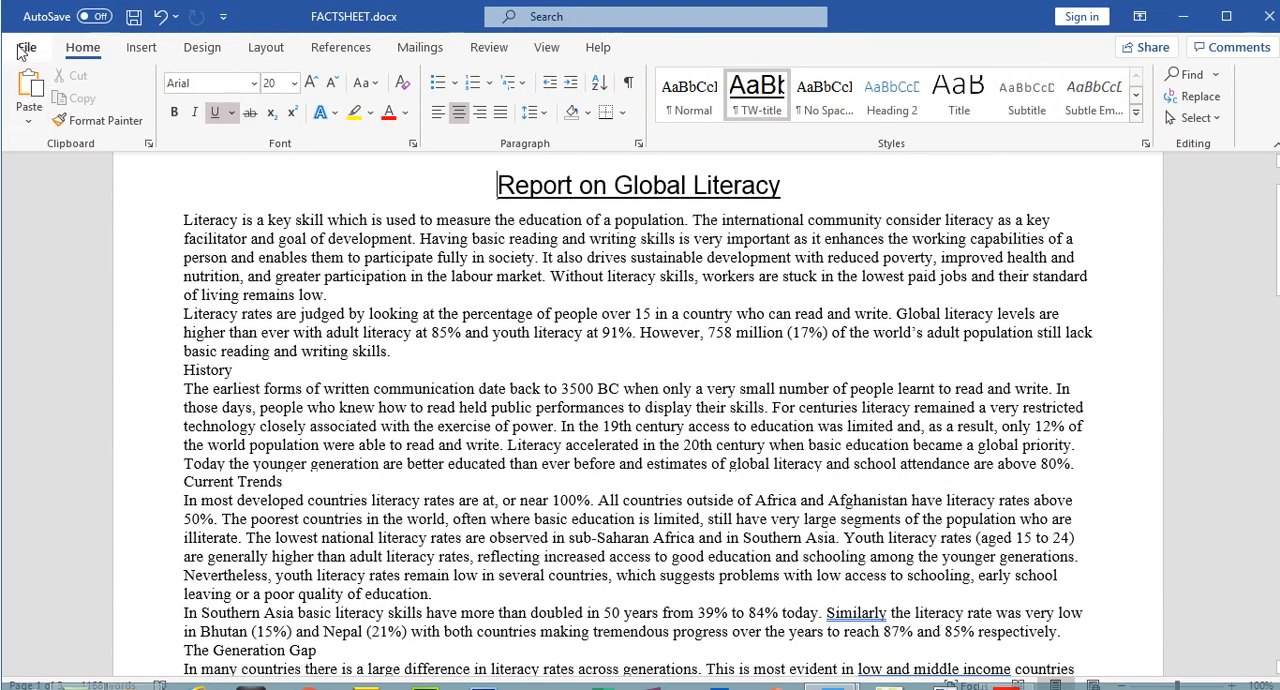
Check the header and footer on all three pages of FACTSHEET in the print preview, and return to the document
left_click(26, 47)
left_click(118, 342)
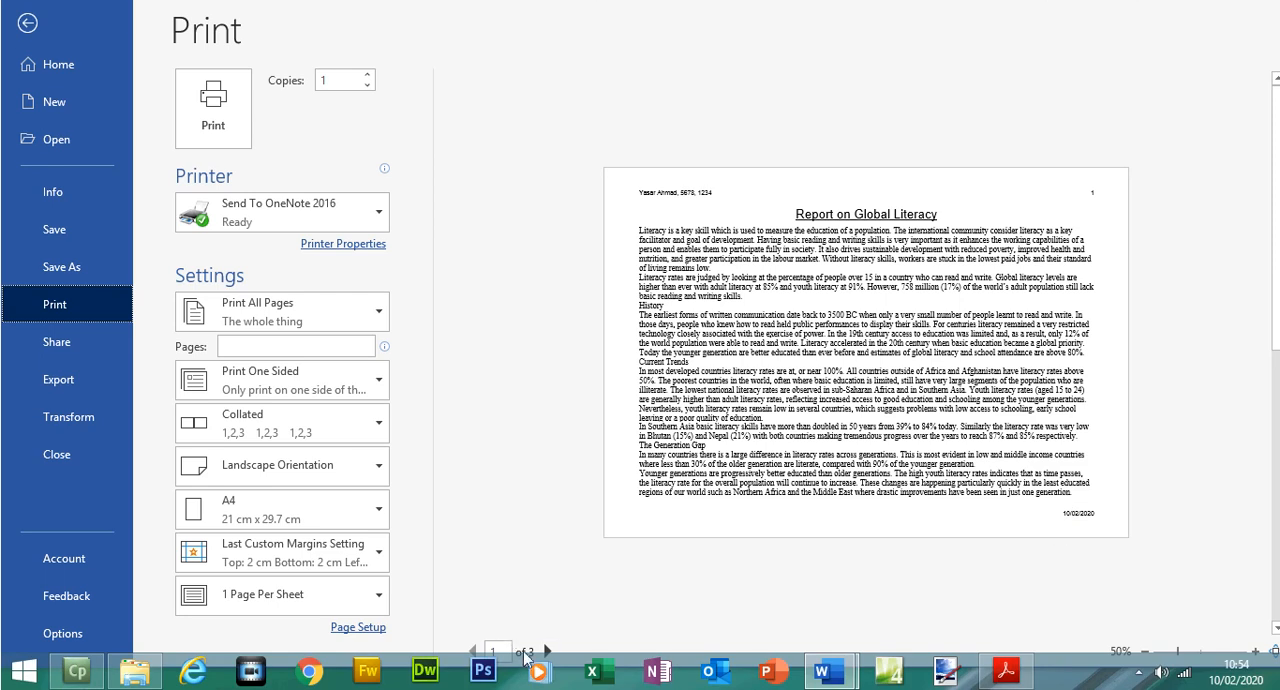
left_click(547, 651)
left_click(547, 651)
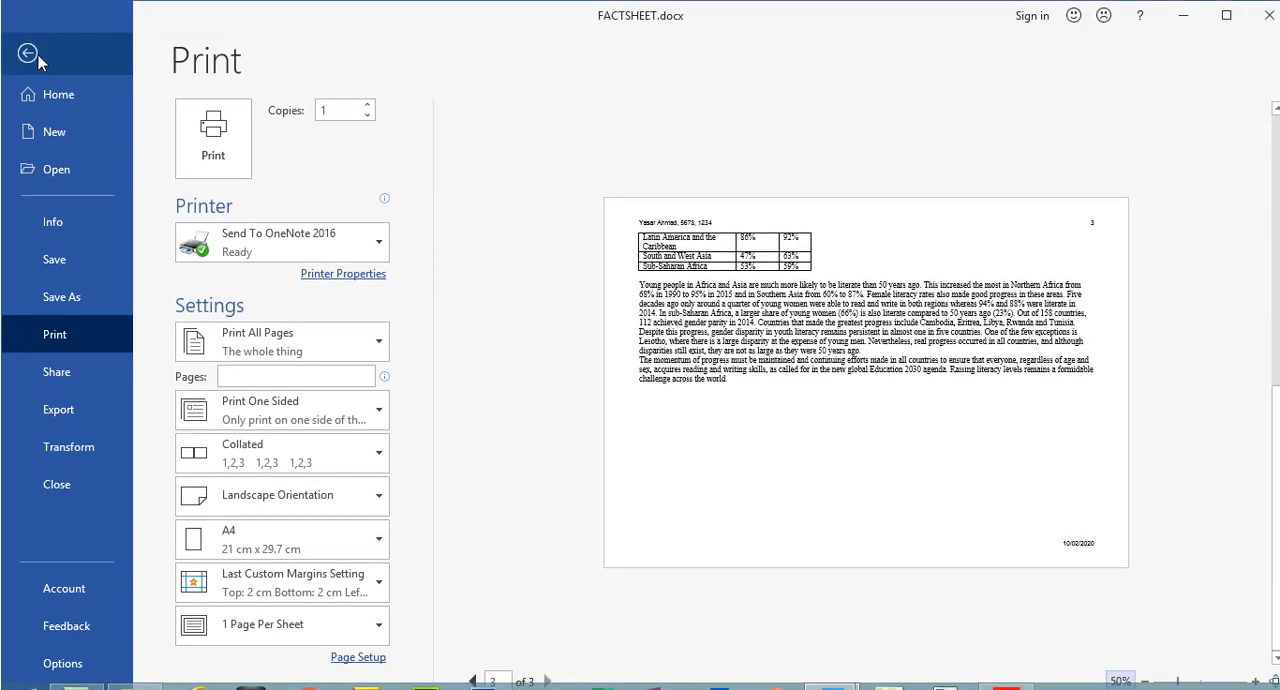
left_click(28, 52)
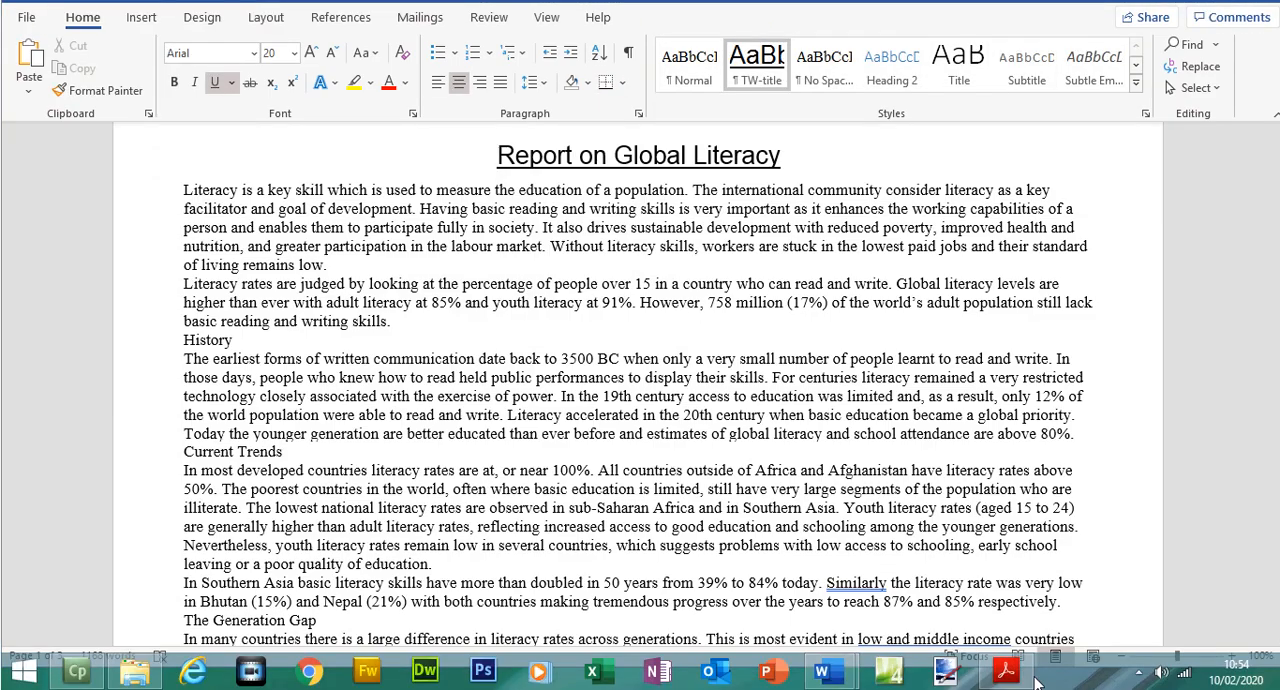
In the exam paper in Acrobat Reader, highlight question 2's "Make sure that:" instruction with its three bullet points
left_click(1008, 670)
left_click(349, 254)
left_click_drag(343, 284, 726, 366)
left_click(873, 96)
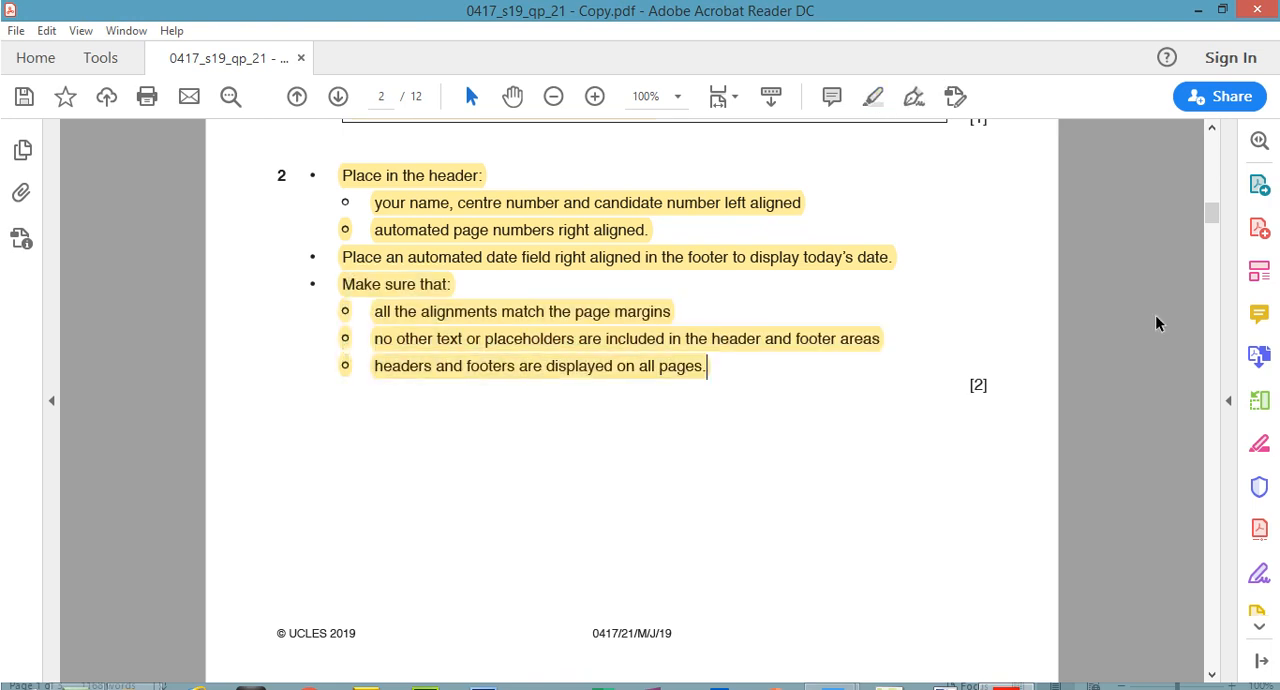
Read the question 3 style instruction on page 3 and highlight "default paragraph style:" in it
left_click_drag(1210, 208, 1214, 235)
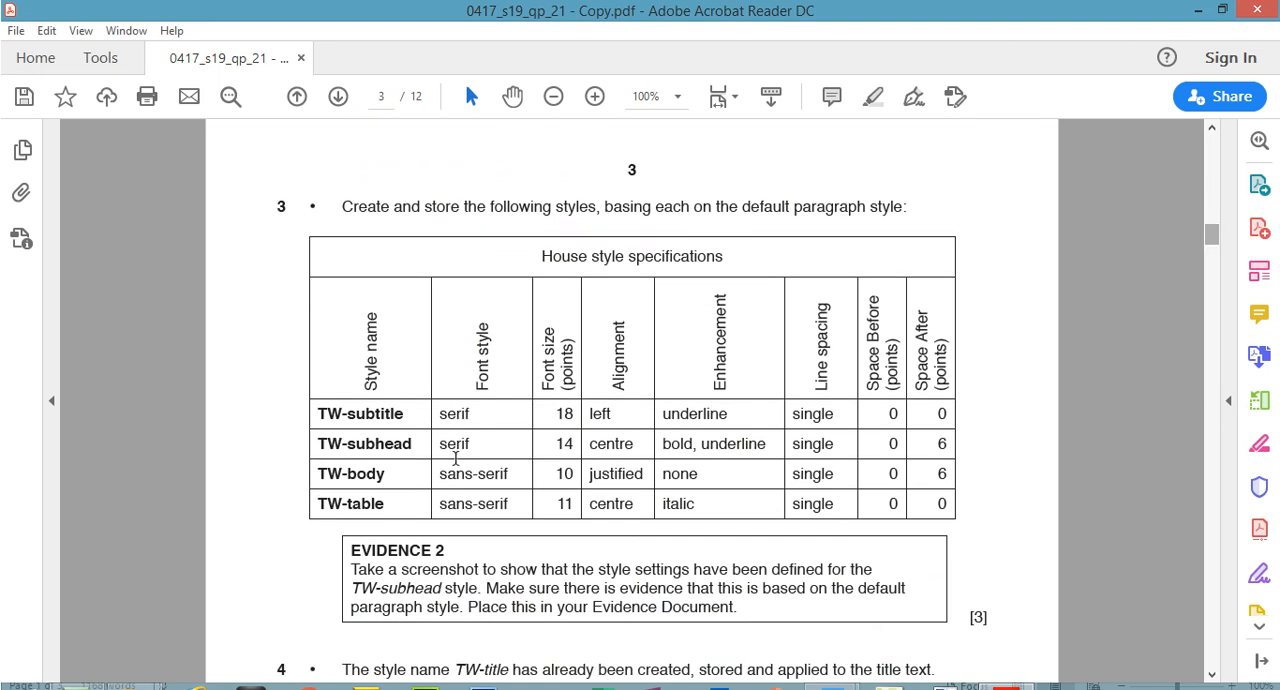
left_click_drag(342, 176, 894, 222)
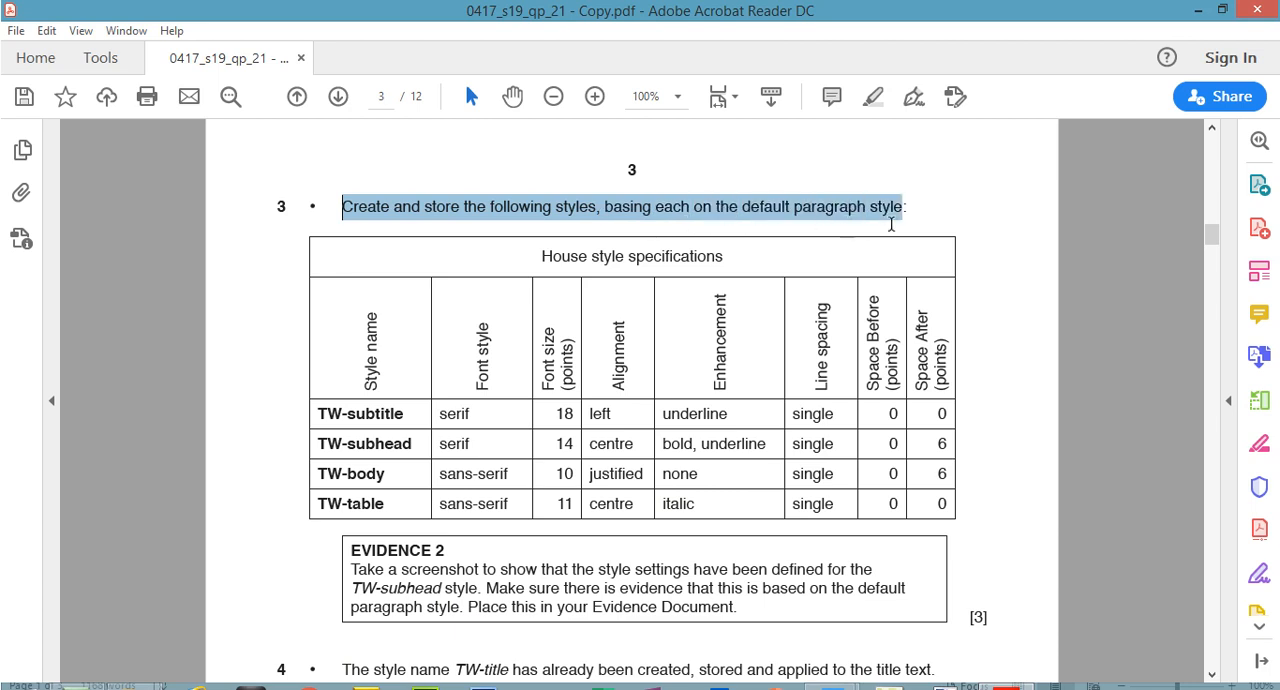
left_click(796, 209)
left_click_drag(742, 209, 905, 209)
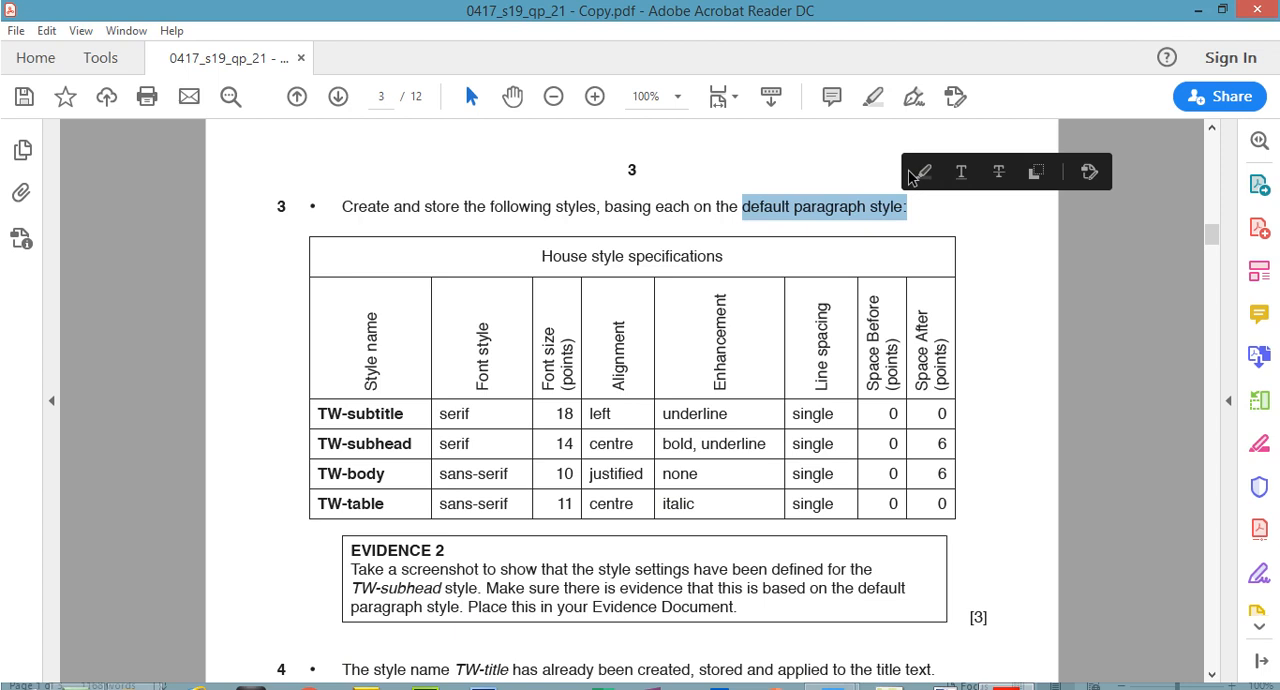
left_click(874, 100)
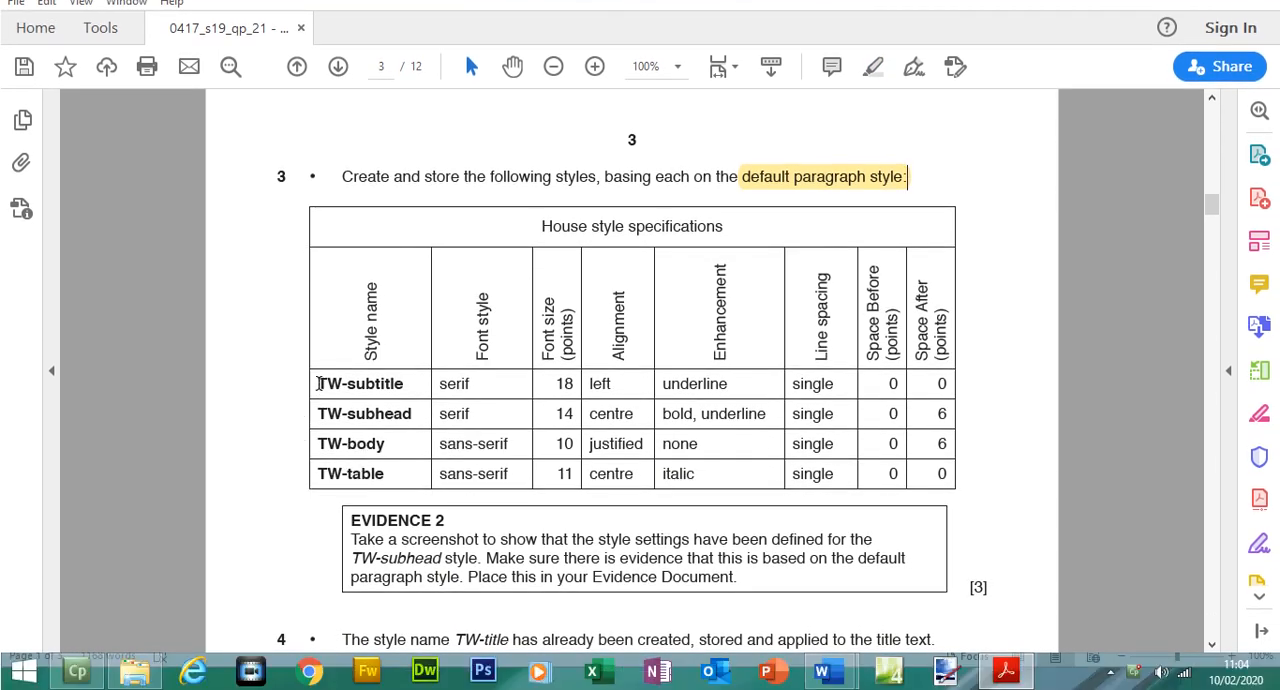
Copy the style name TW-subtitle from the House style specifications table
left_click_drag(330, 385, 403, 390)
right_click(400, 391)
left_click(439, 407)
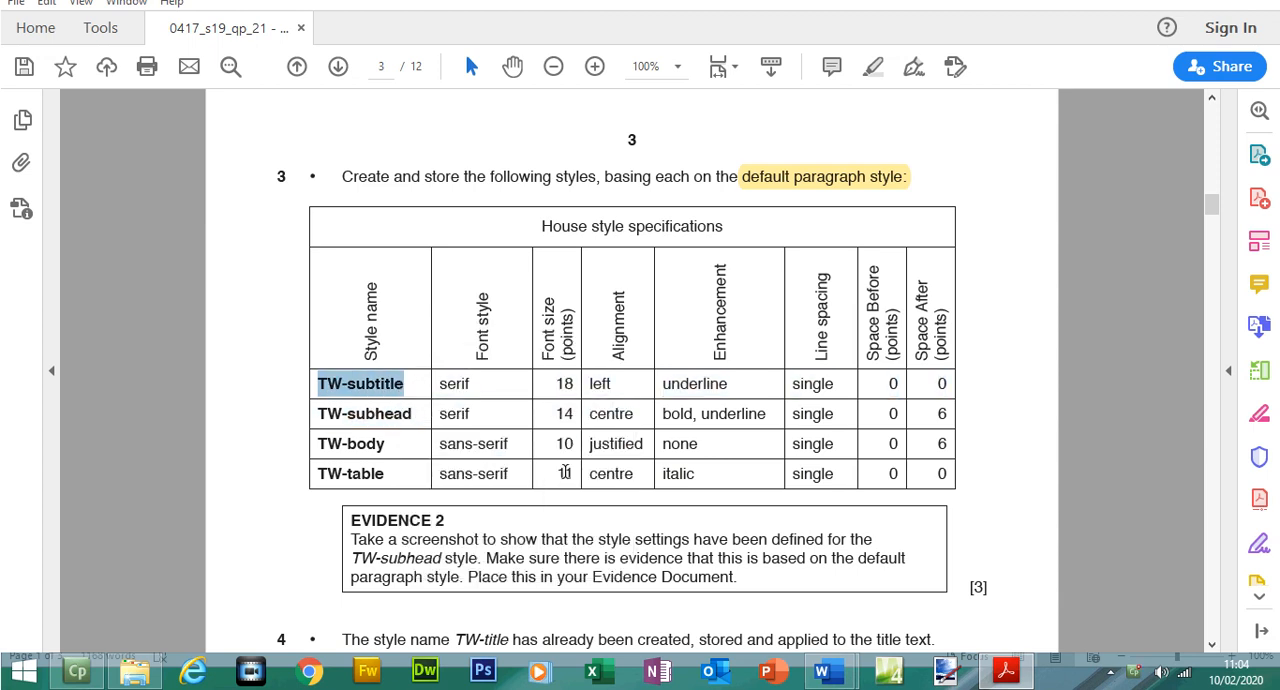
Switch to FACTSHEET in Word, reopen its list of styles and start a new style named TW-subtitle
mouse_move(822, 676)
left_click(966, 571)
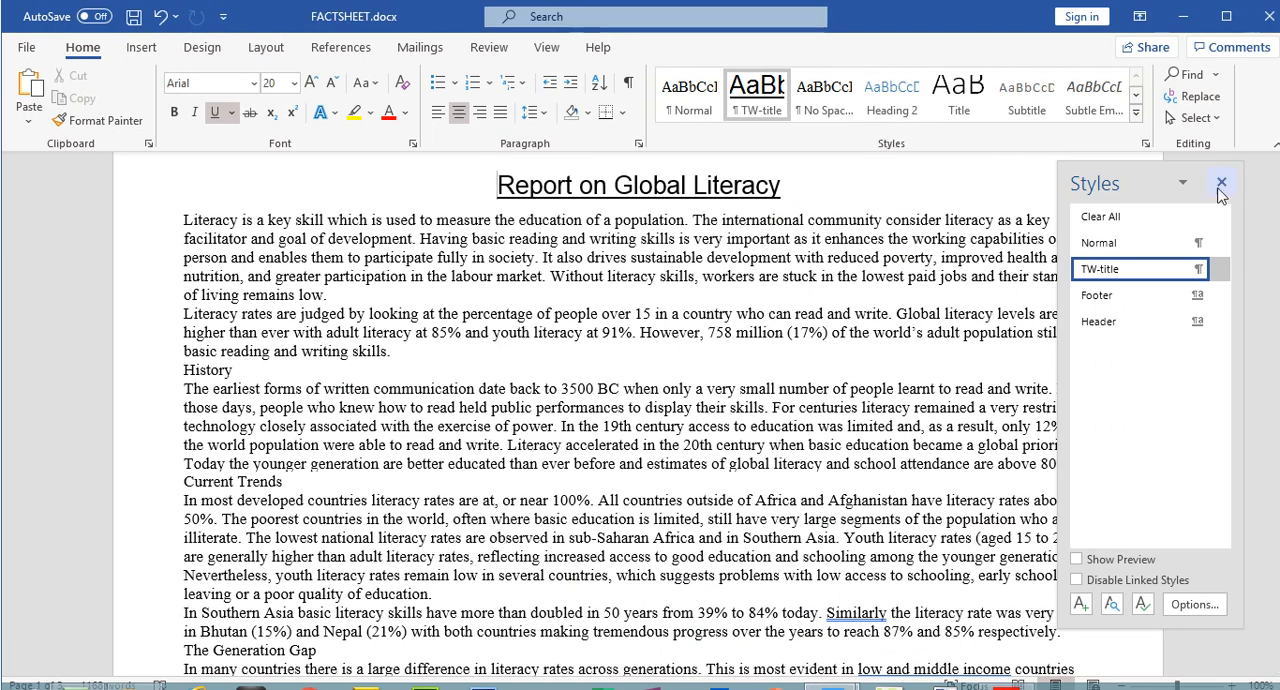
left_click(1221, 183)
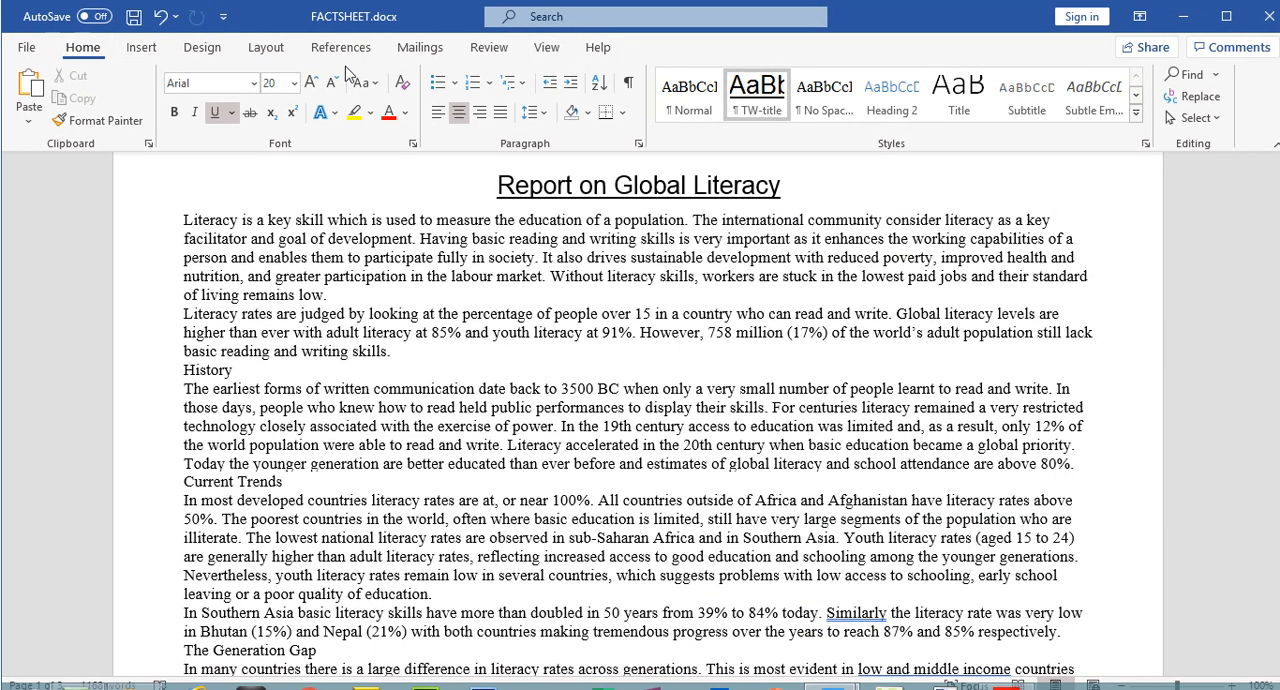
left_click(1146, 144)
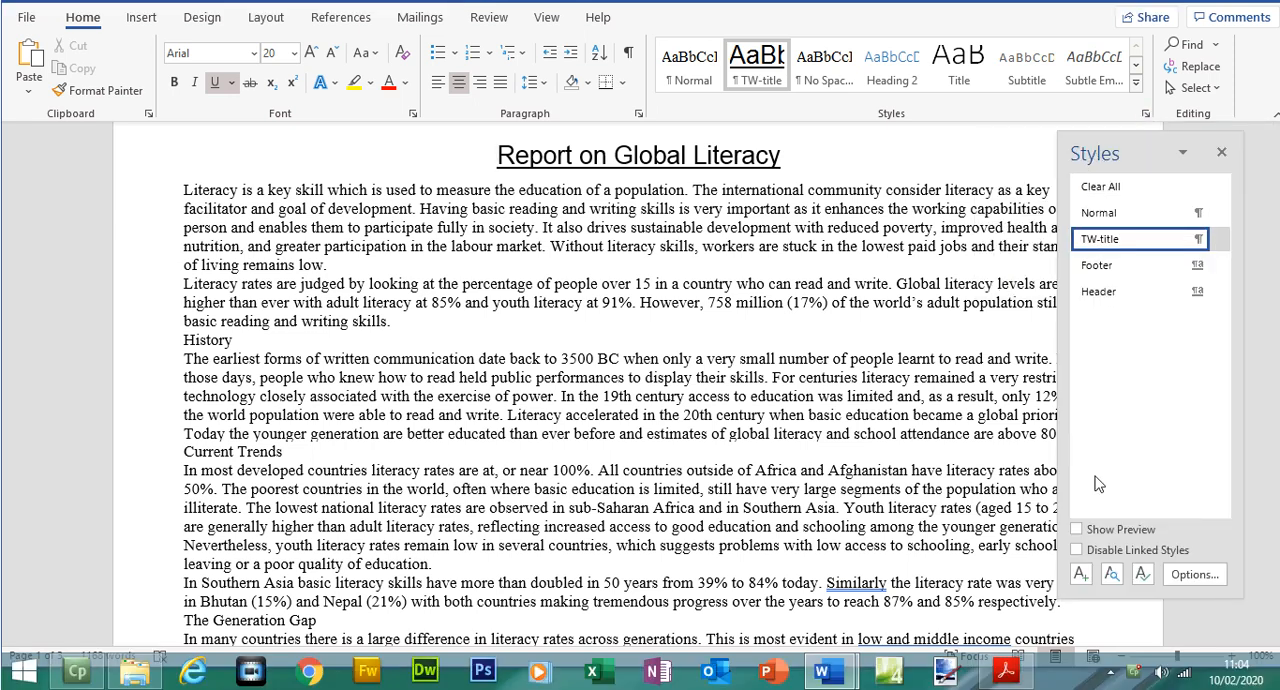
left_click(1081, 577)
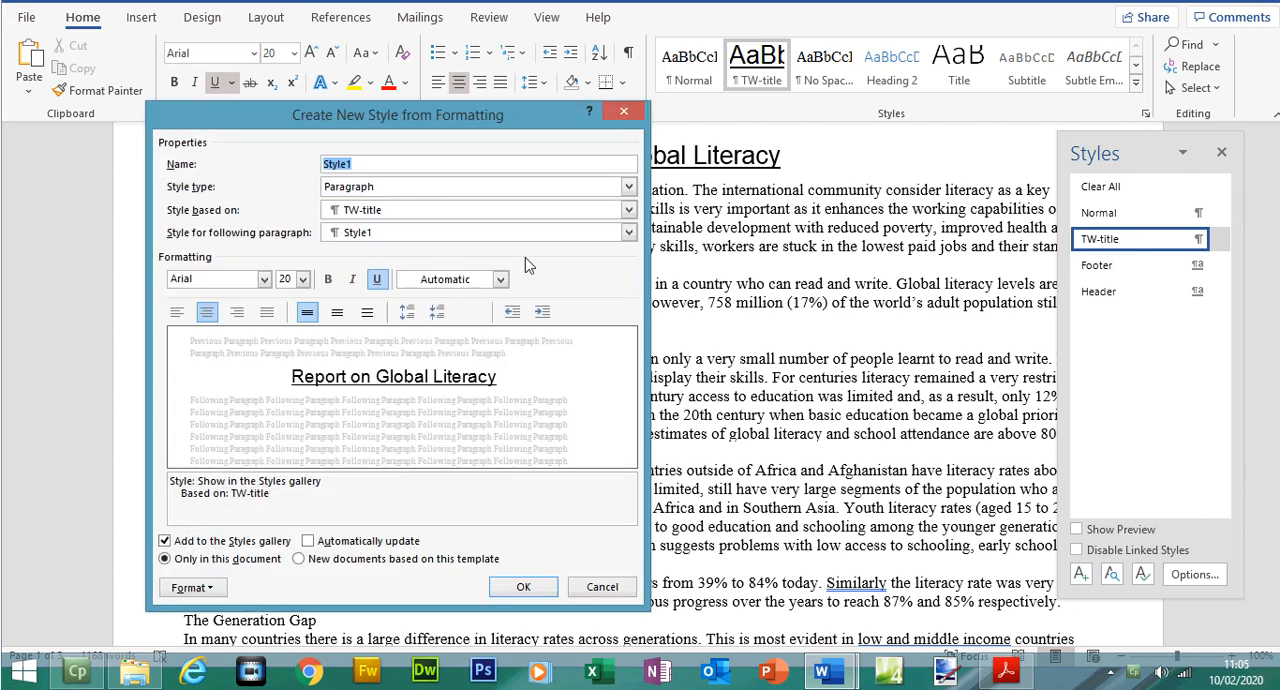
type("TW-subtitle")
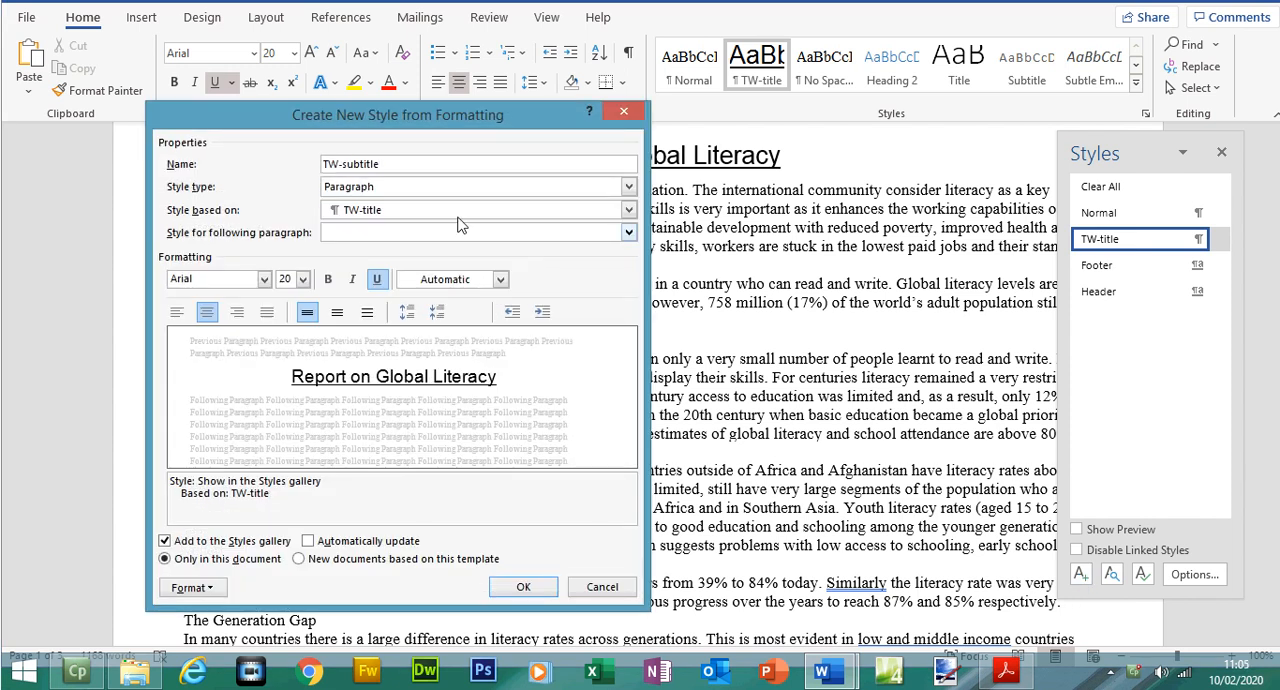
left_click_drag(339, 193, 323, 193)
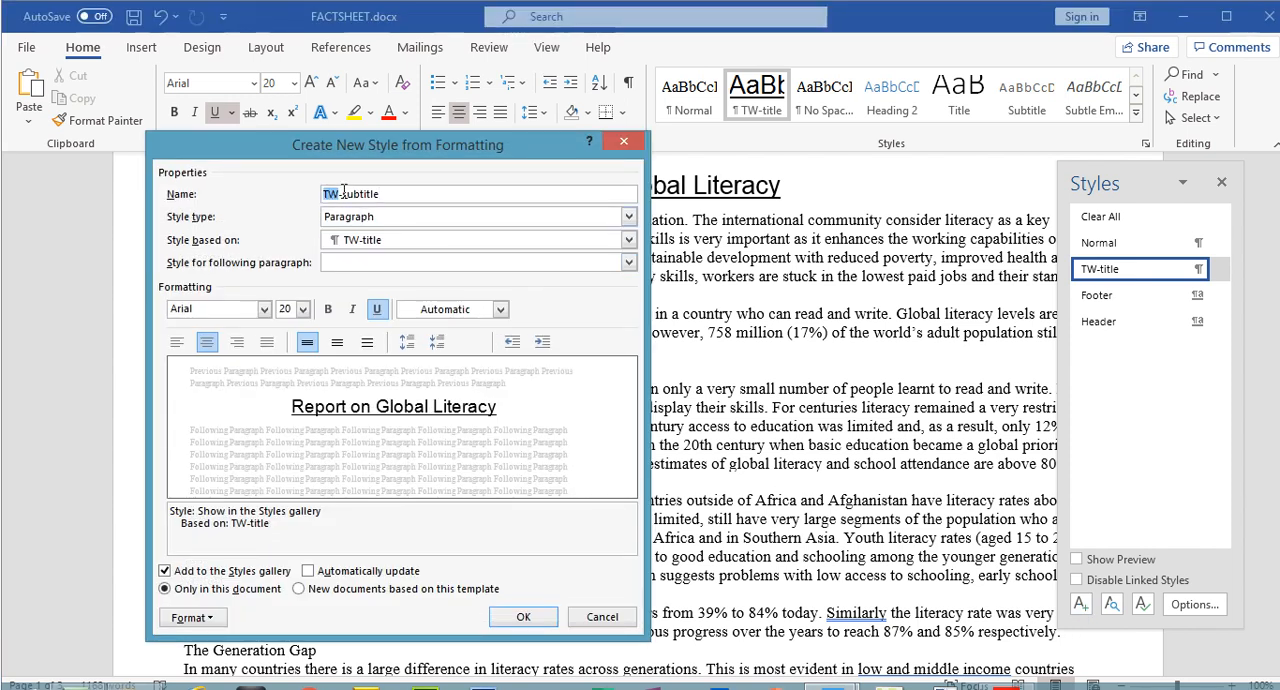
Set the TW-subtitle style's type to Paragraph and base it on the Normal style
left_click(381, 218)
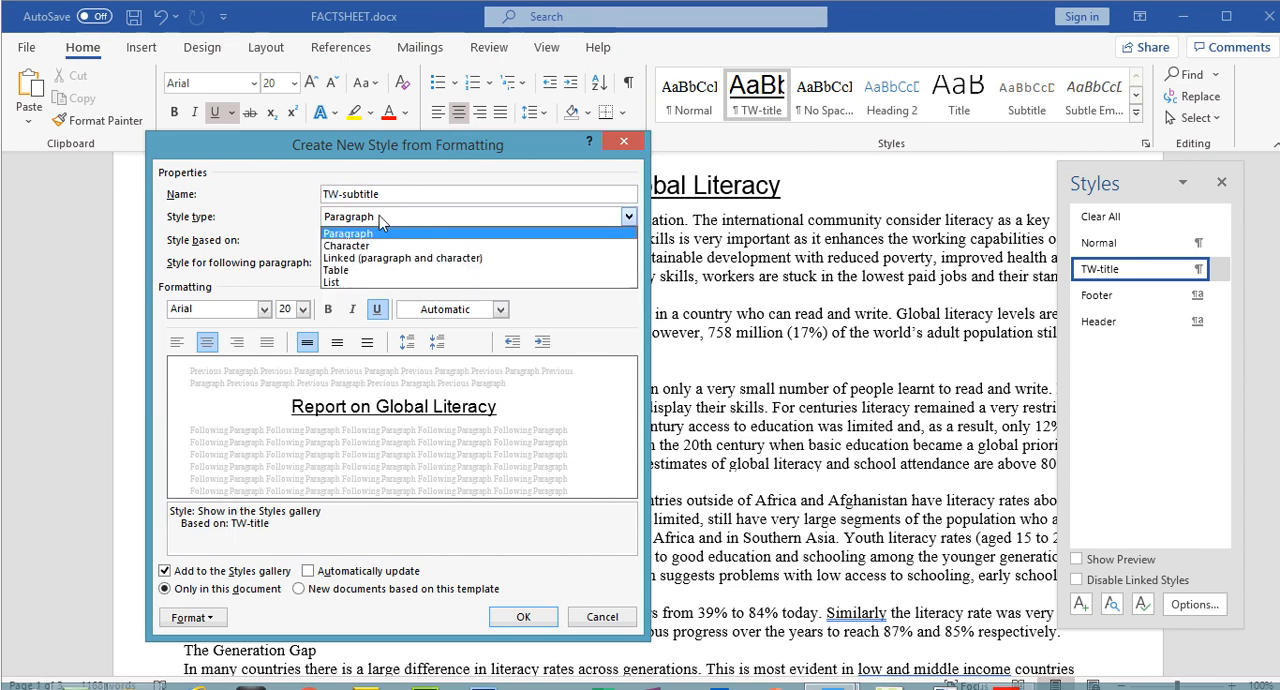
left_click(350, 232)
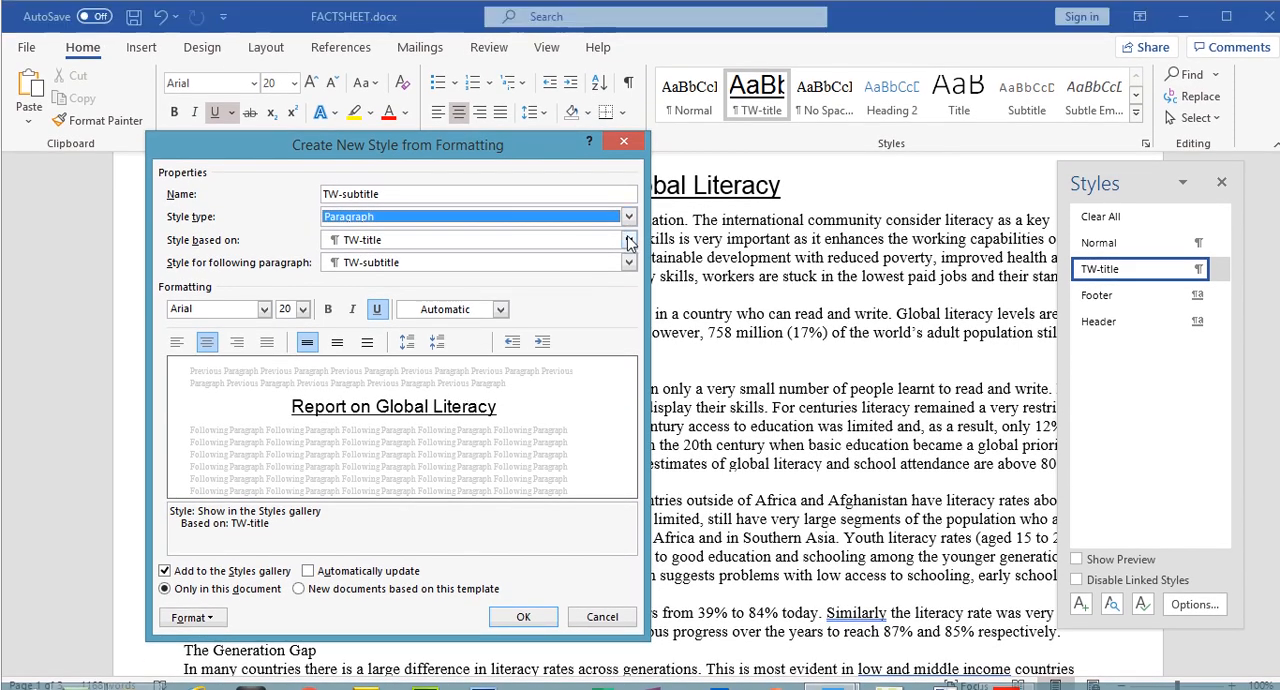
left_click(555, 211)
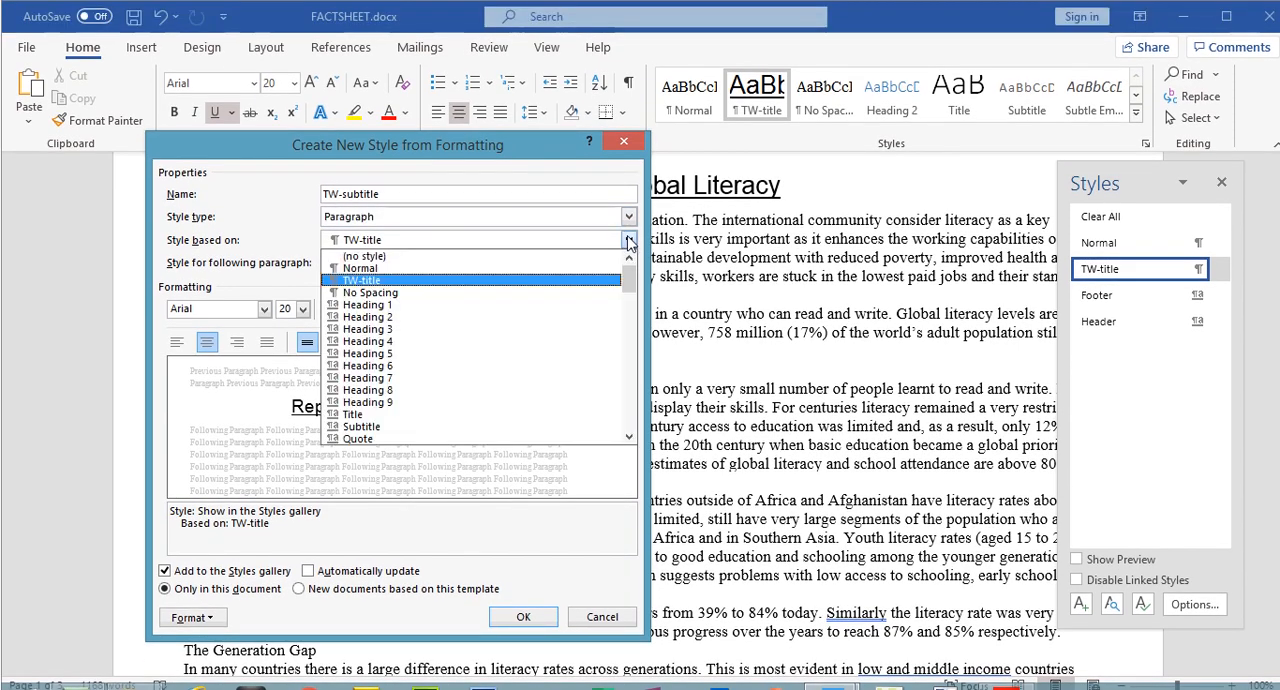
left_click(374, 268)
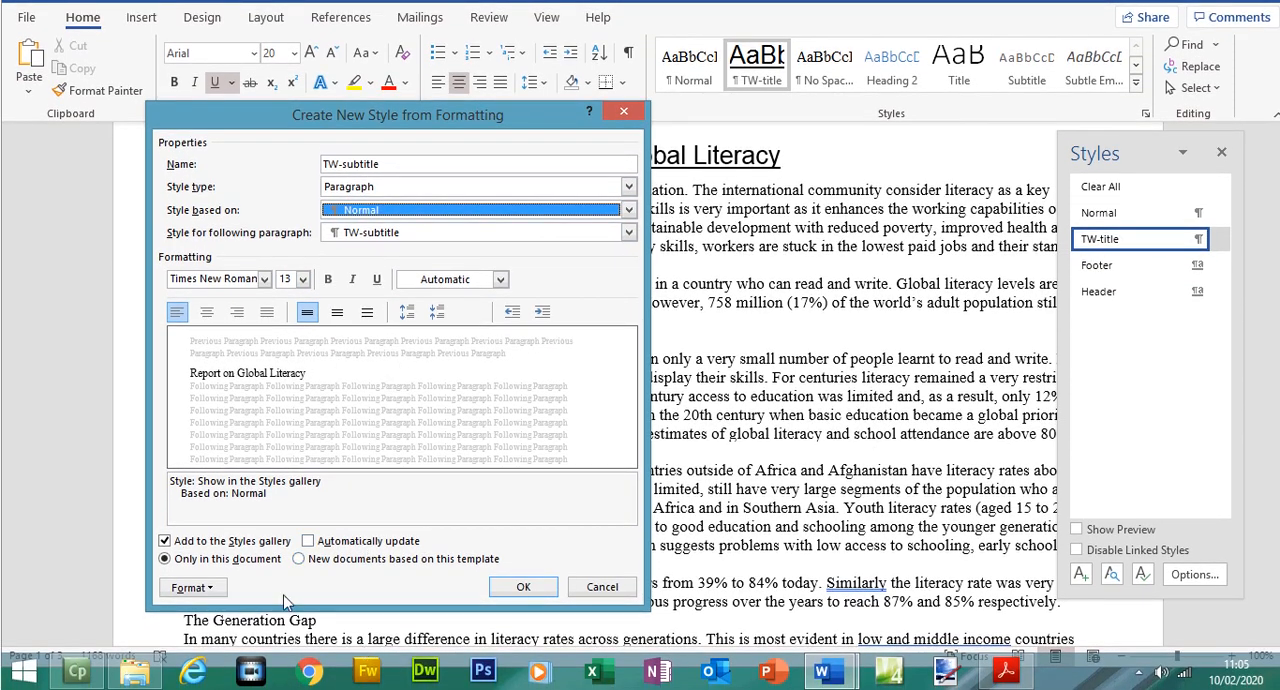
Check TW-subtitle's font style in the exam paper's House style specifications table in Acrobat Reader, and return to the style definition in Word
left_click(523, 587)
left_click(1006, 671)
left_click(482, 383)
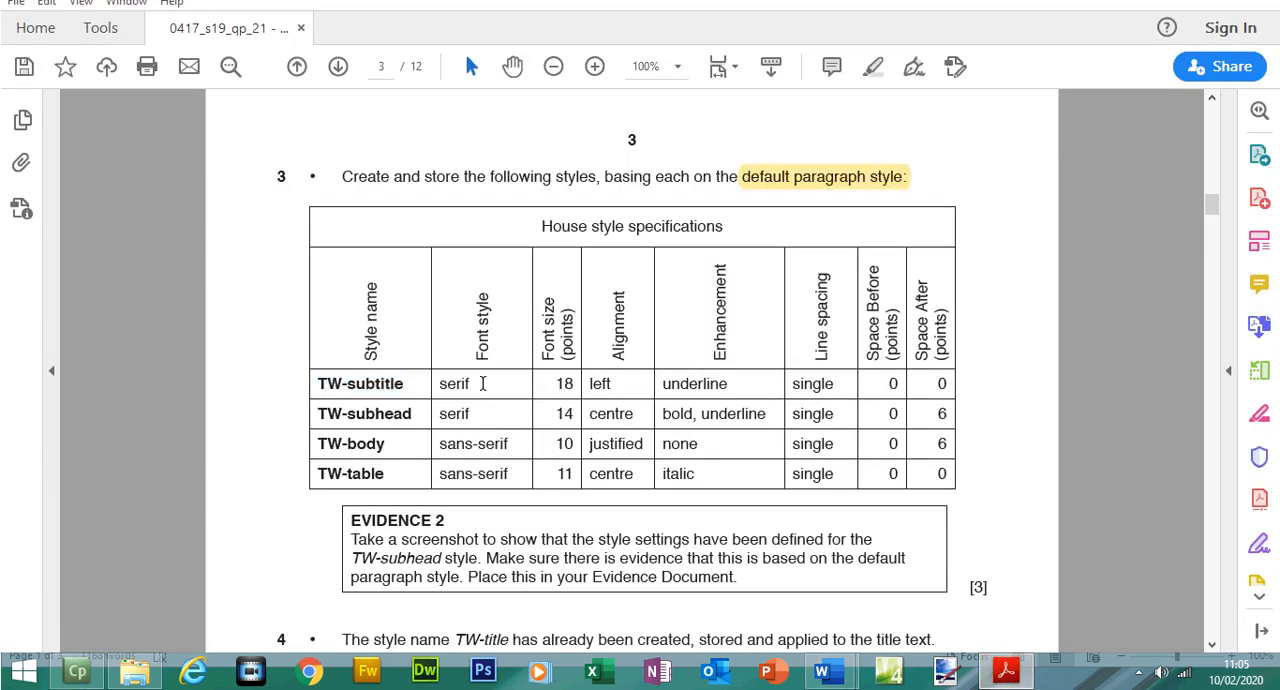
left_click_drag(434, 383, 466, 381)
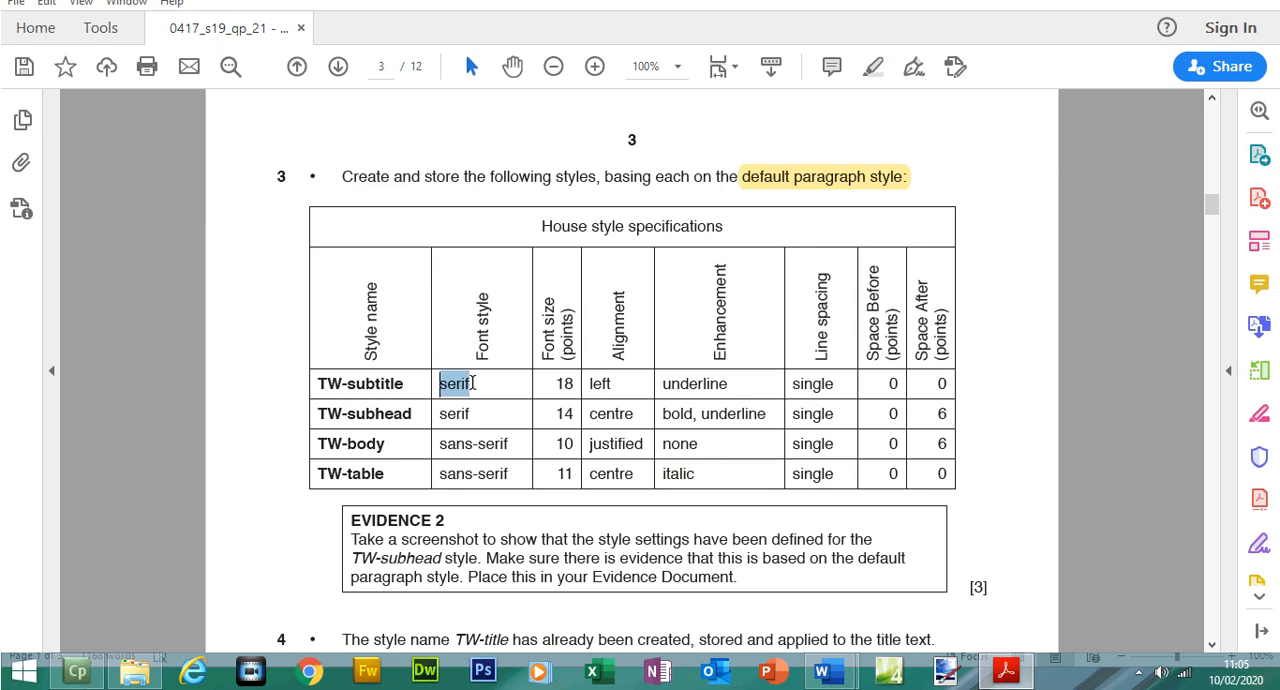
left_click(1018, 676)
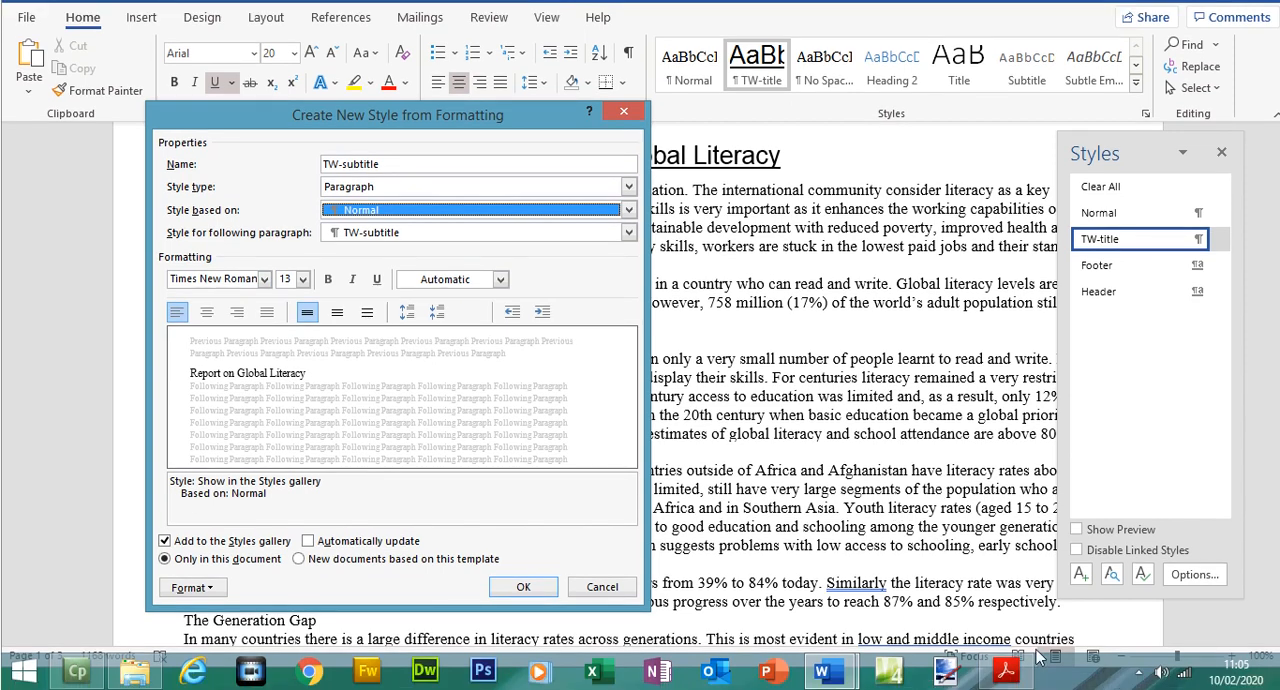
Check TW-subtitle's font size in the exam paper in Acrobat Reader, and set the new style's font size to 18 points in Word
left_click(1018, 680)
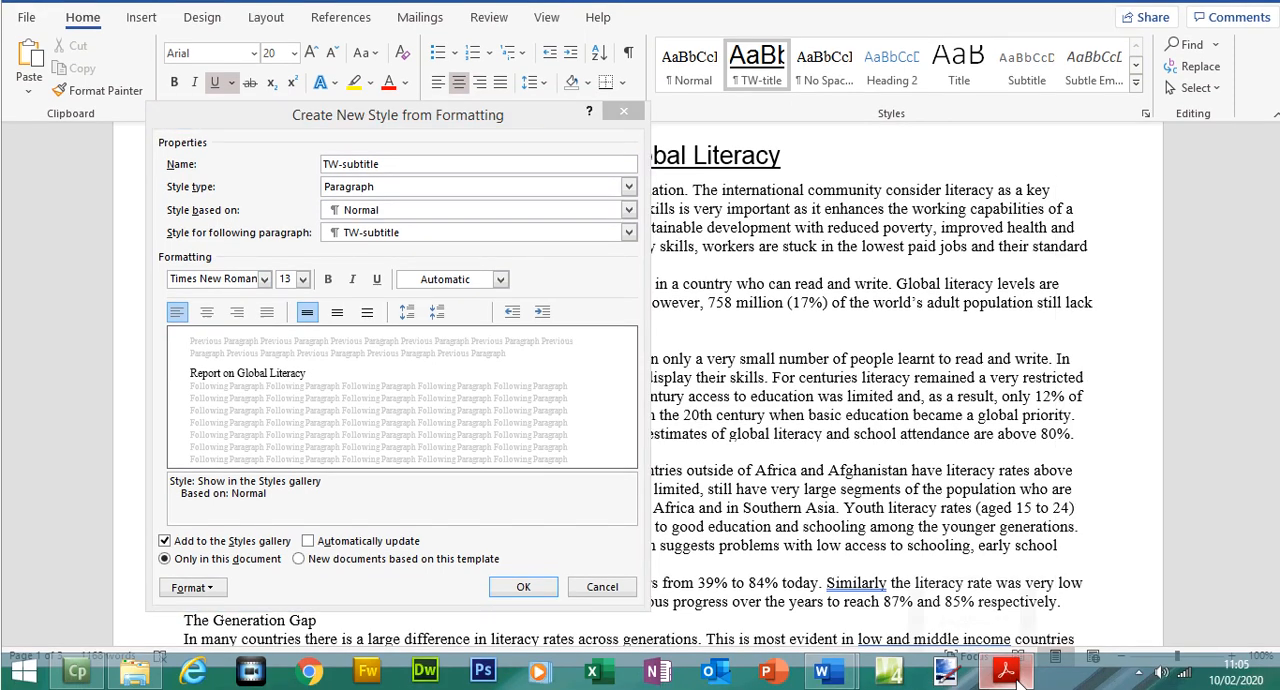
left_click(557, 384)
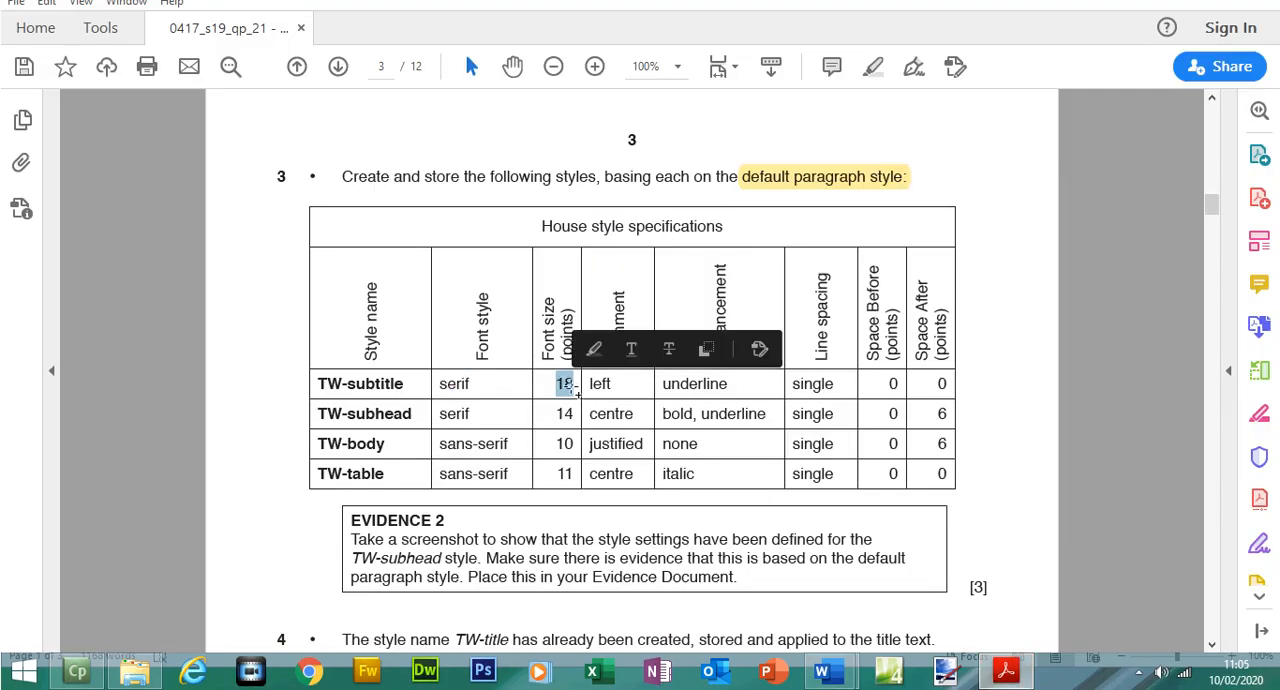
left_click(1010, 672)
left_click(302, 309)
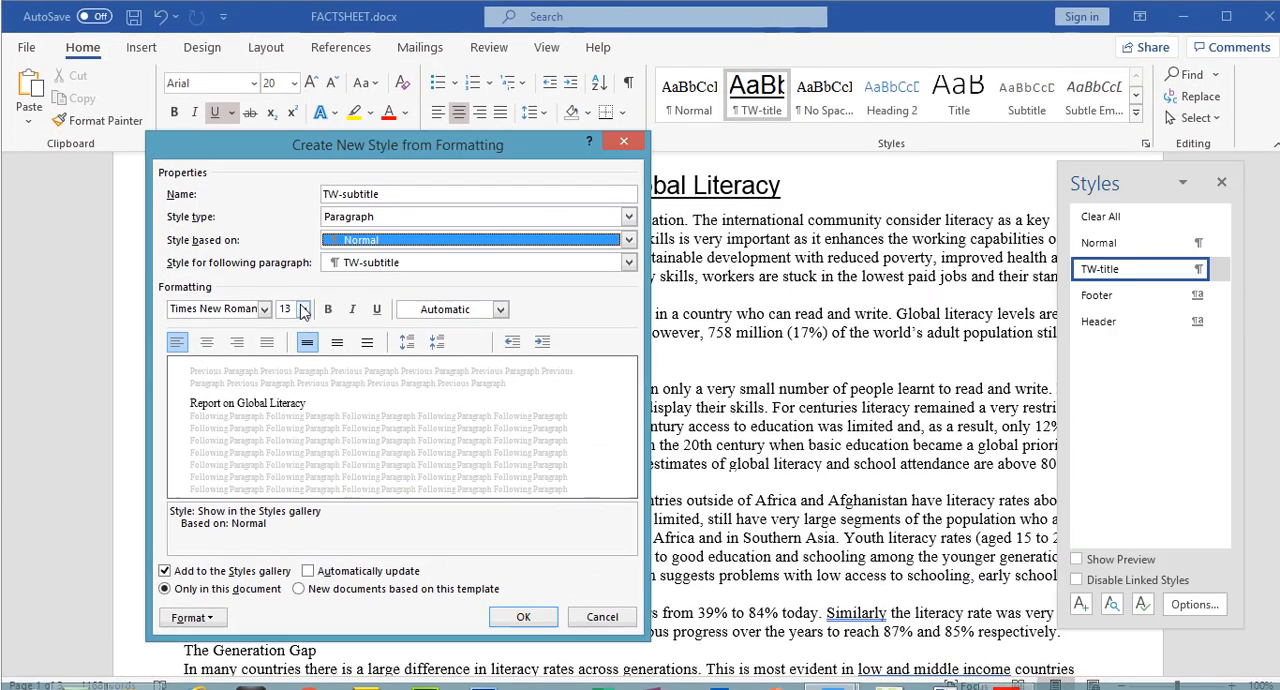
left_click(291, 417)
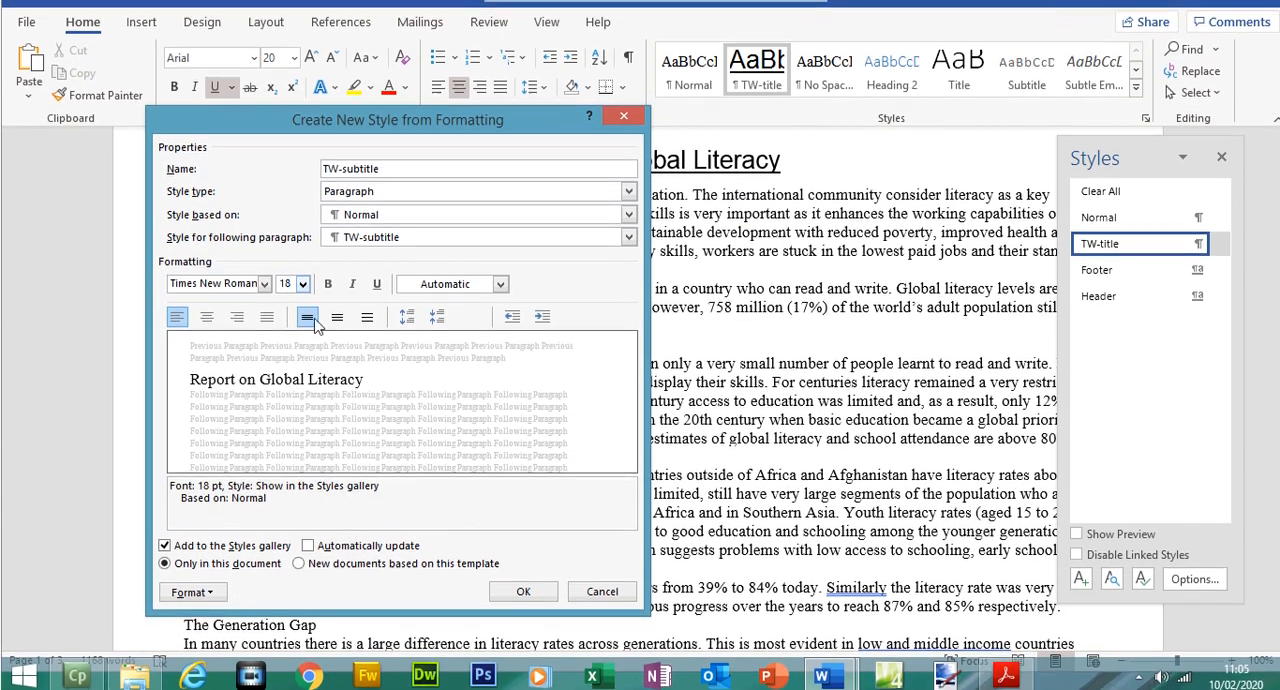